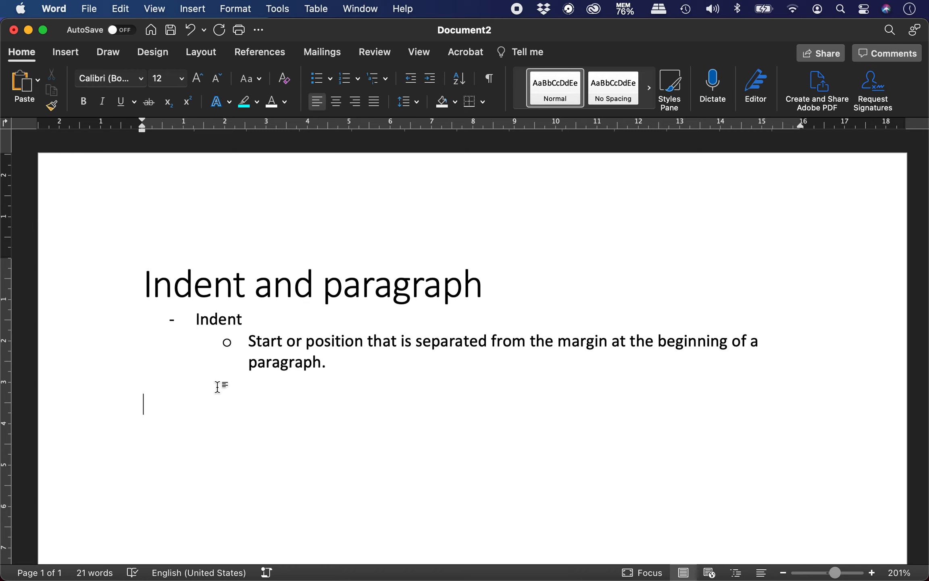
Type the heading 'First line indent' and make it bold
text(Fir)
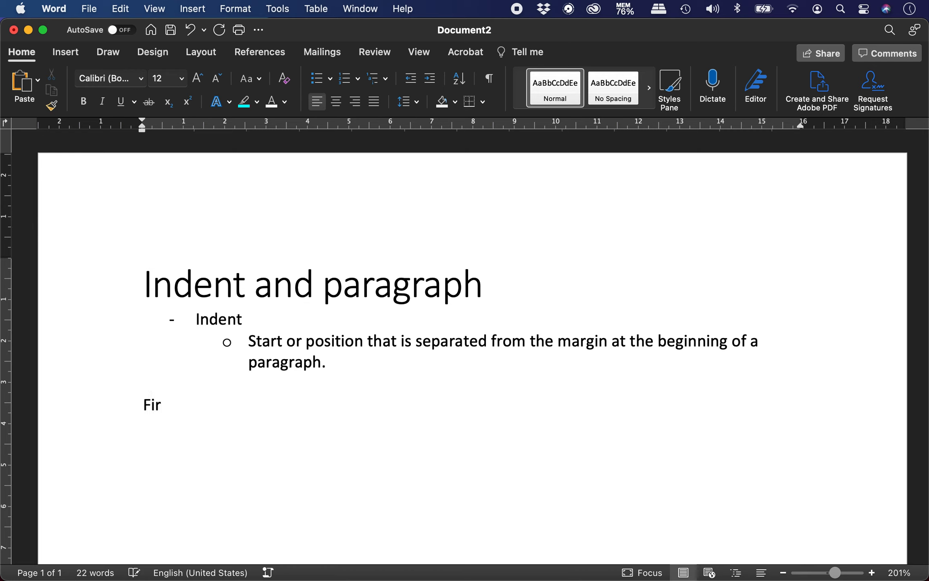
text(st line indent)
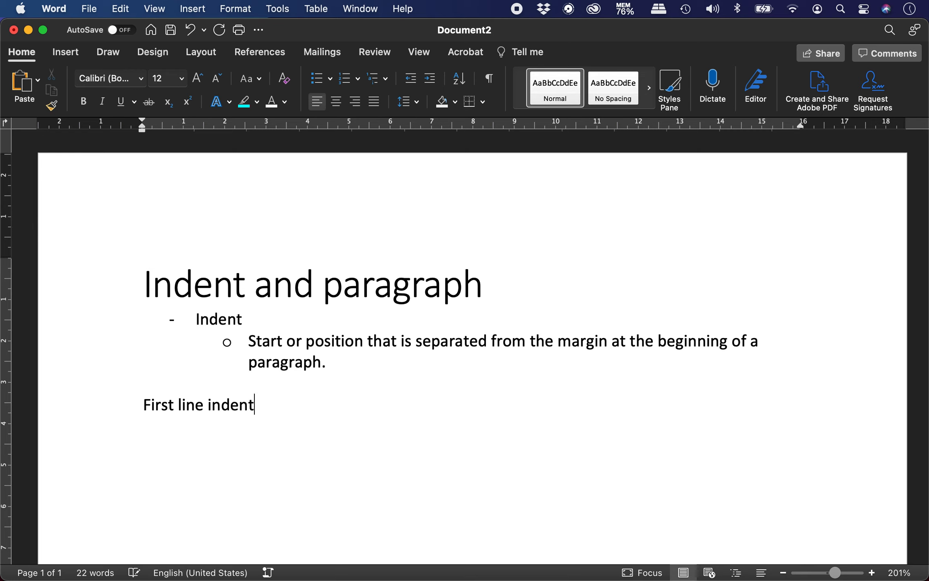
key(Return)
key(shift+Up)
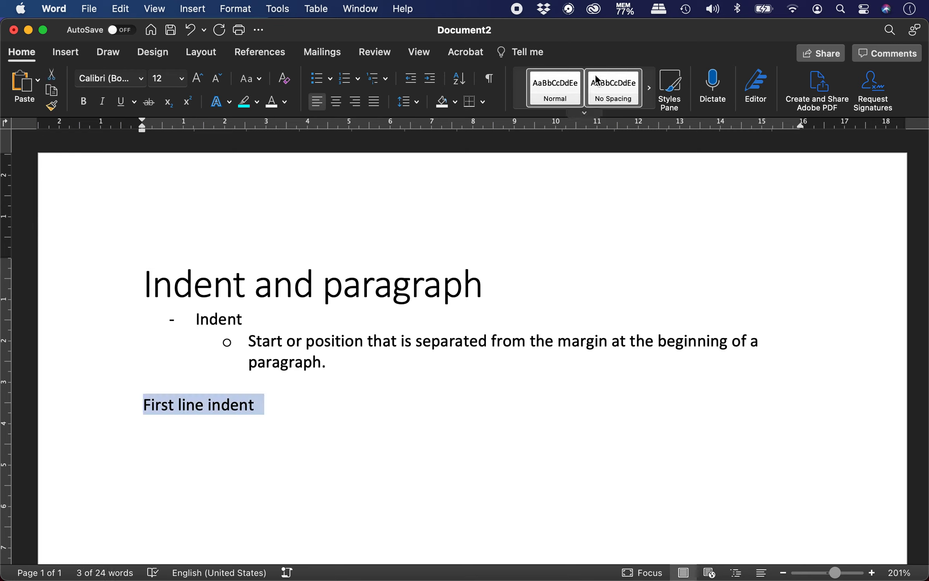
click(584, 115)
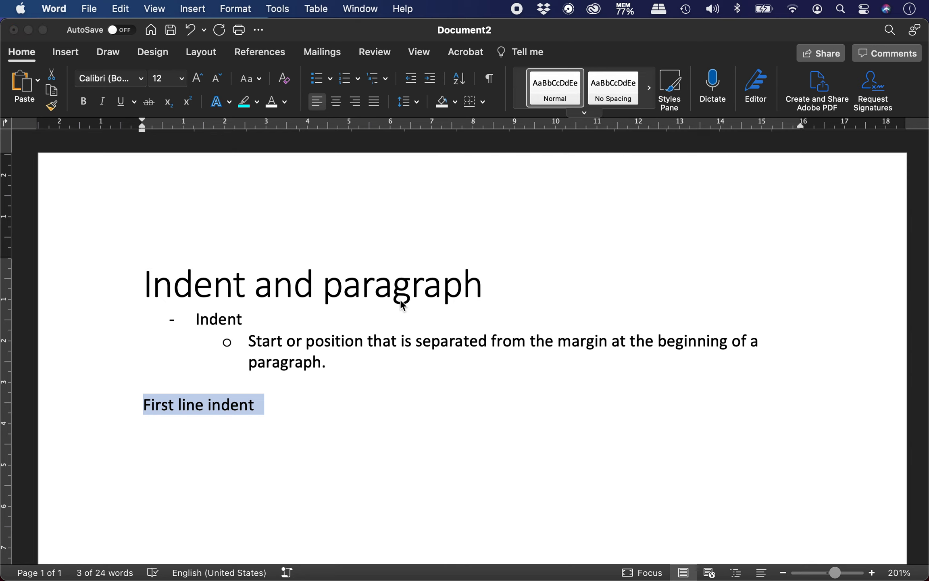
key(super+b)
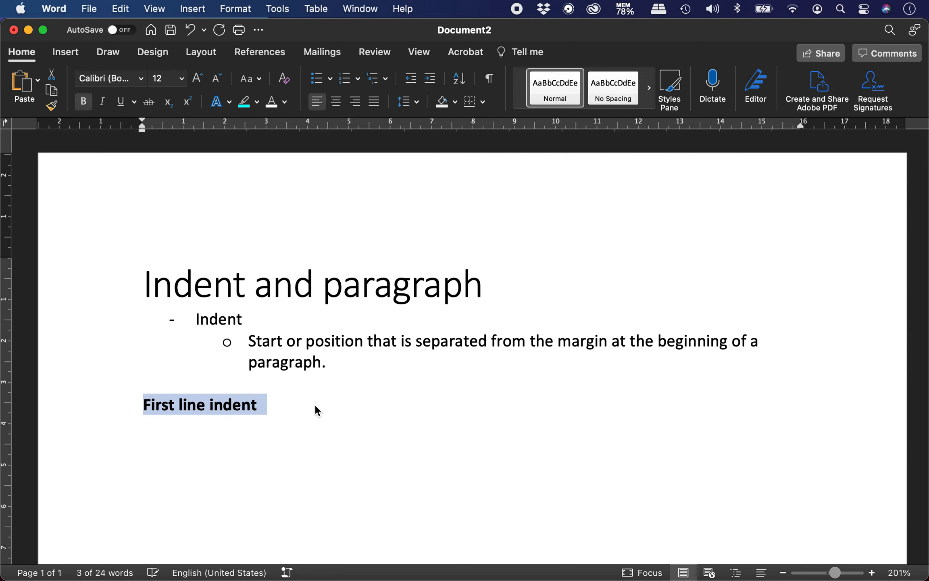
Add an empty paragraph below the heading and show all open windows in Mission Control
click(296, 417)
key(Return)
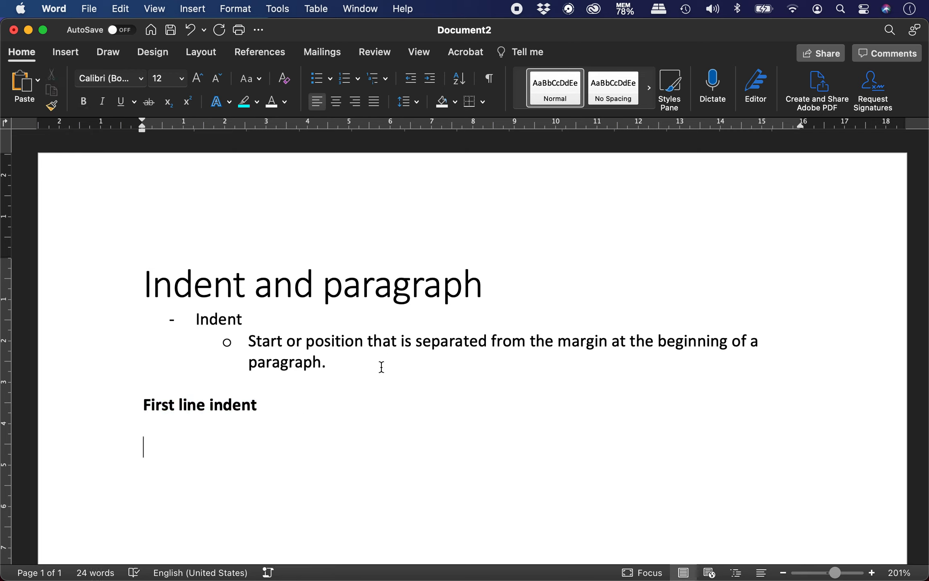
key(ctrl+Up)
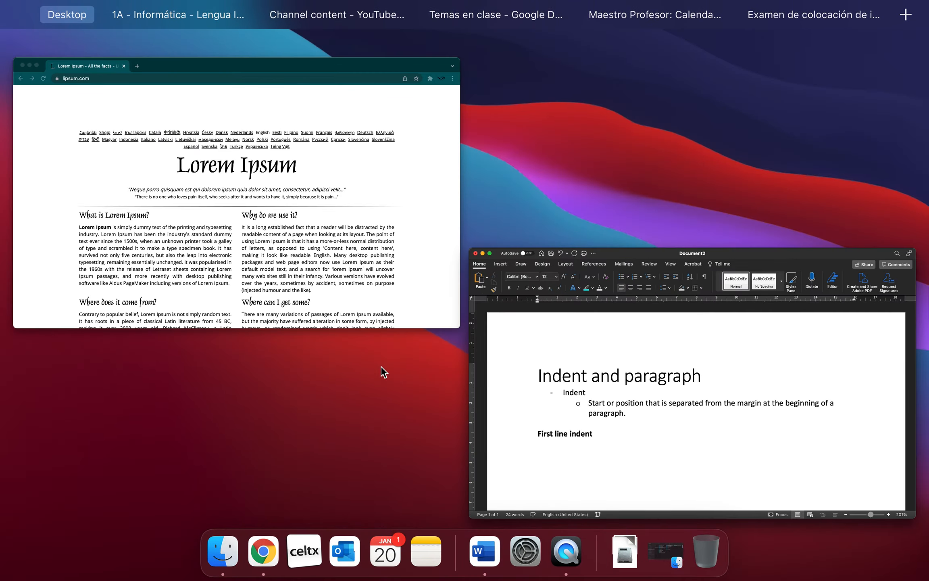
On lipsum.com, generate 3 paragraphs of Lorem Ipsum
click(288, 198)
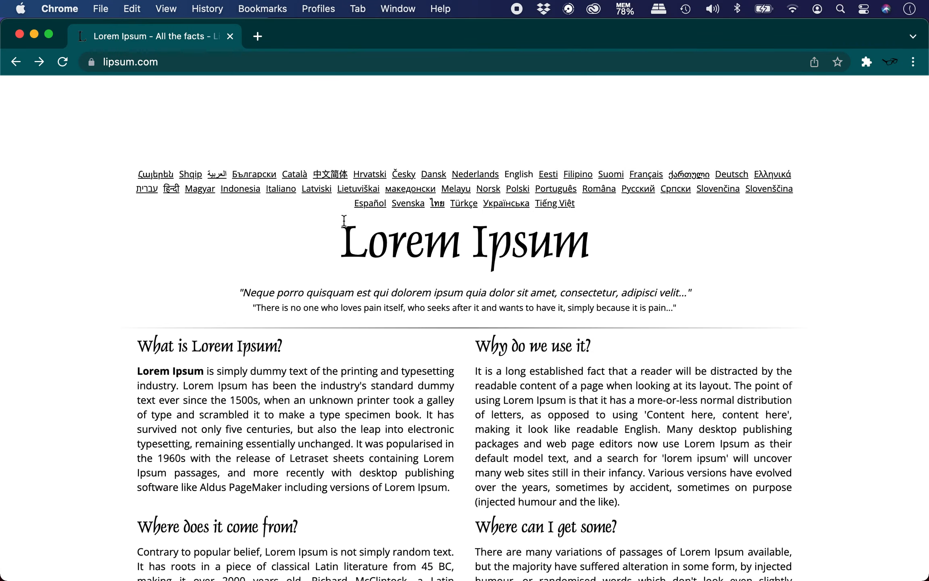
scroll(204, 384, down, 3)
scroll(204, 383, down, 1)
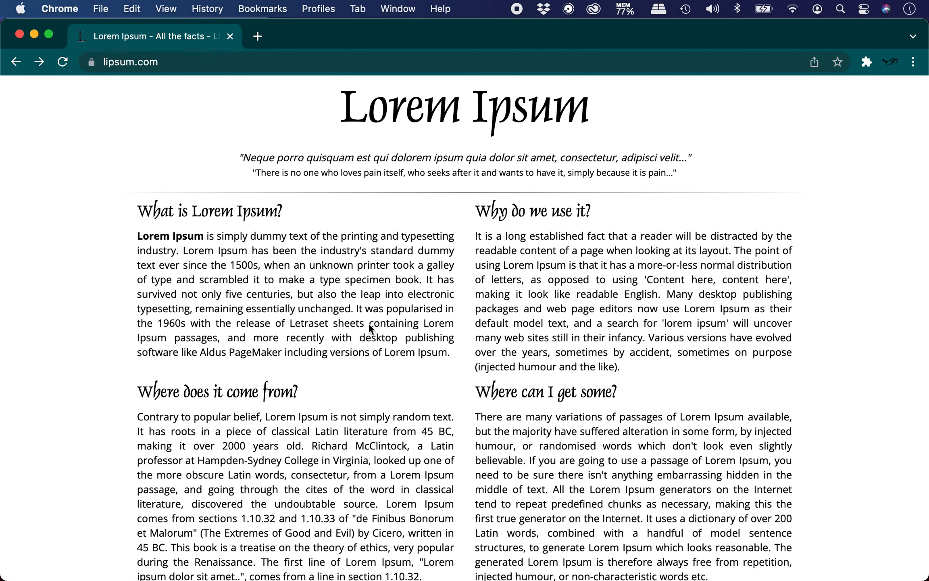
scroll(437, 379, down, 8)
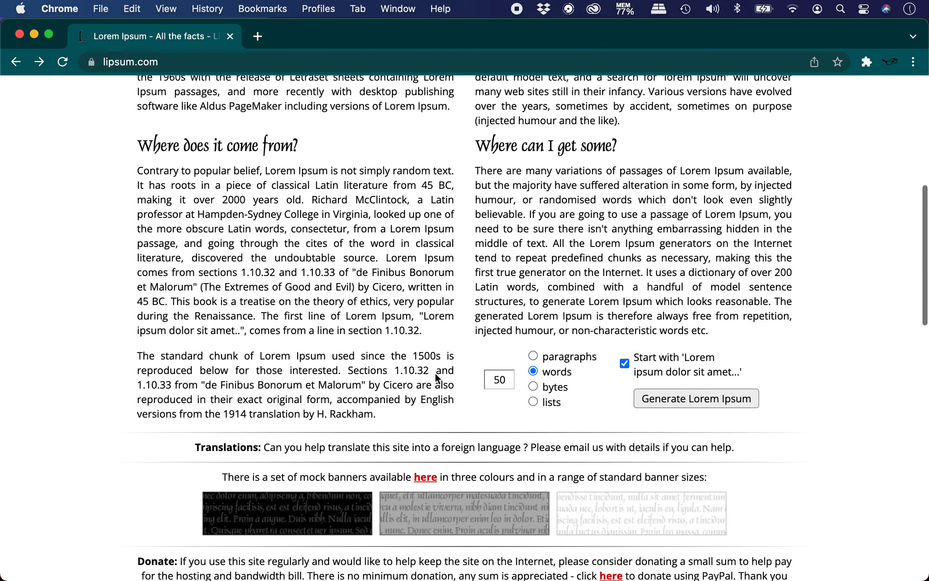
double_click(501, 379)
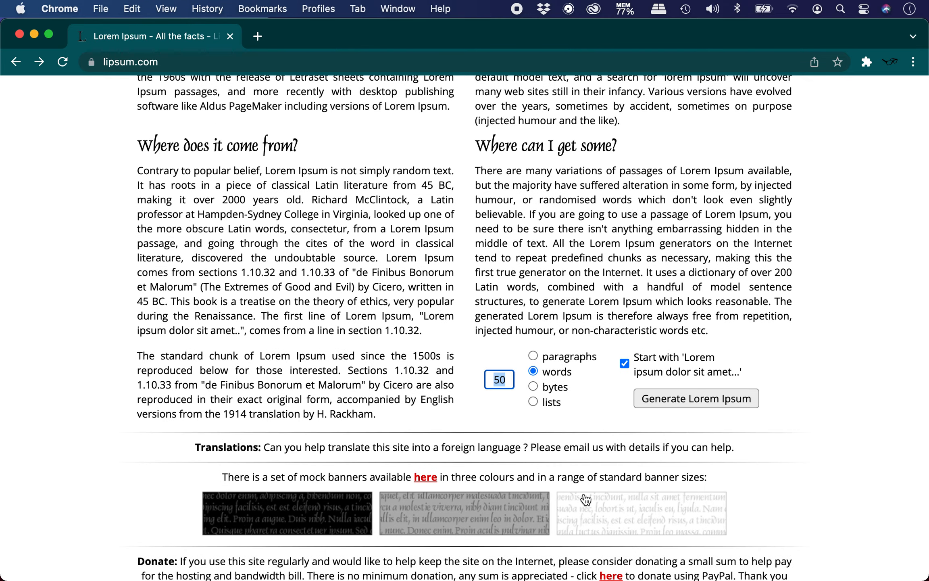
text(3)
click(532, 355)
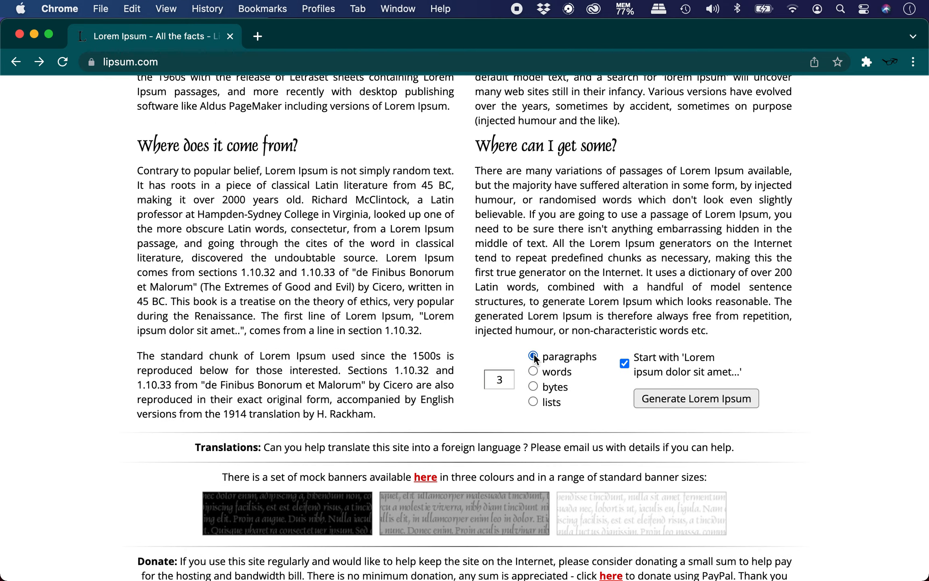
click(688, 398)
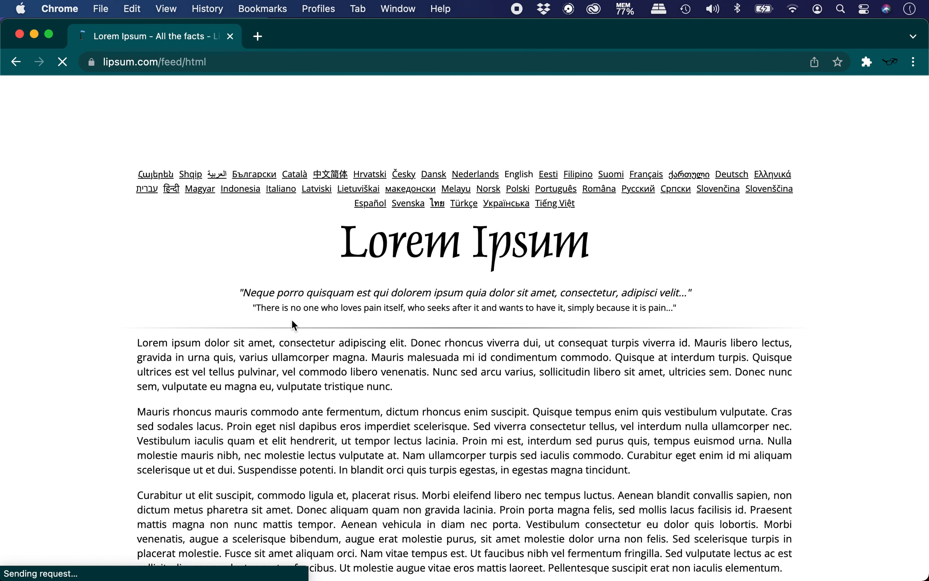
Select and copy the generated paragraphs, then return to Word
scroll(318, 429, down, 5)
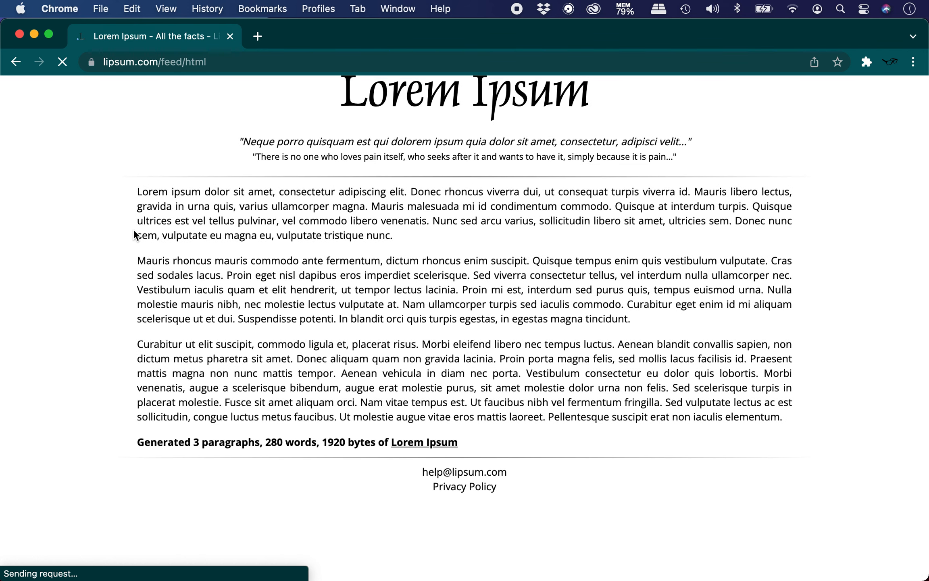
drag(137, 192, 792, 421)
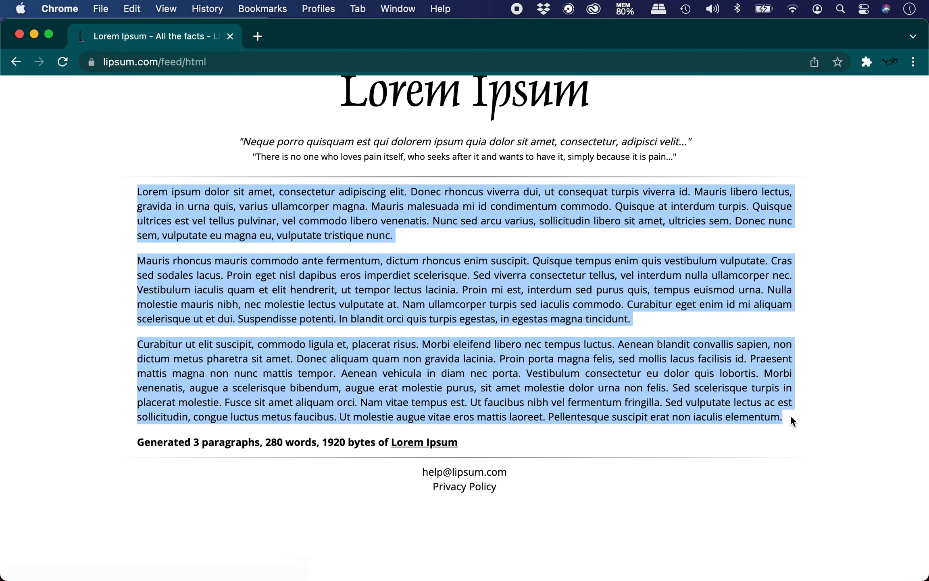
key(super+Tab)
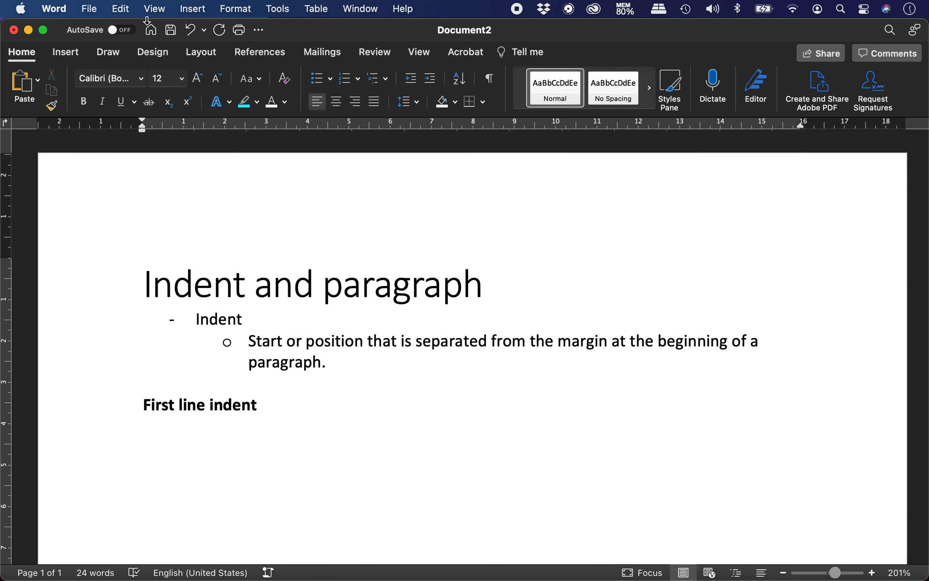
Paste the copied paragraphs as Unformatted Text via Paste Special
click(120, 9)
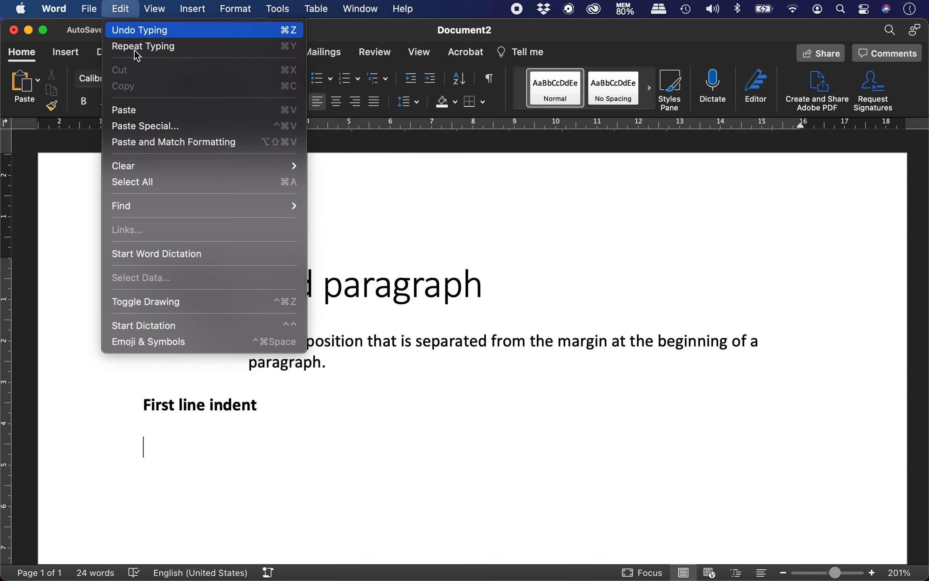
click(195, 127)
click(355, 211)
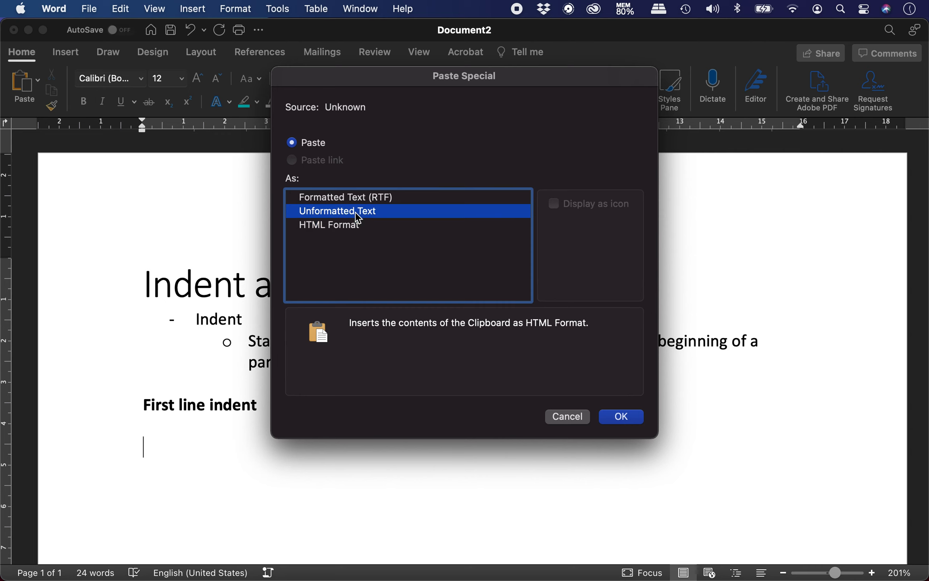
click(621, 416)
Place the caret on the empty line after the pasted text
scroll(630, 417, up, 1)
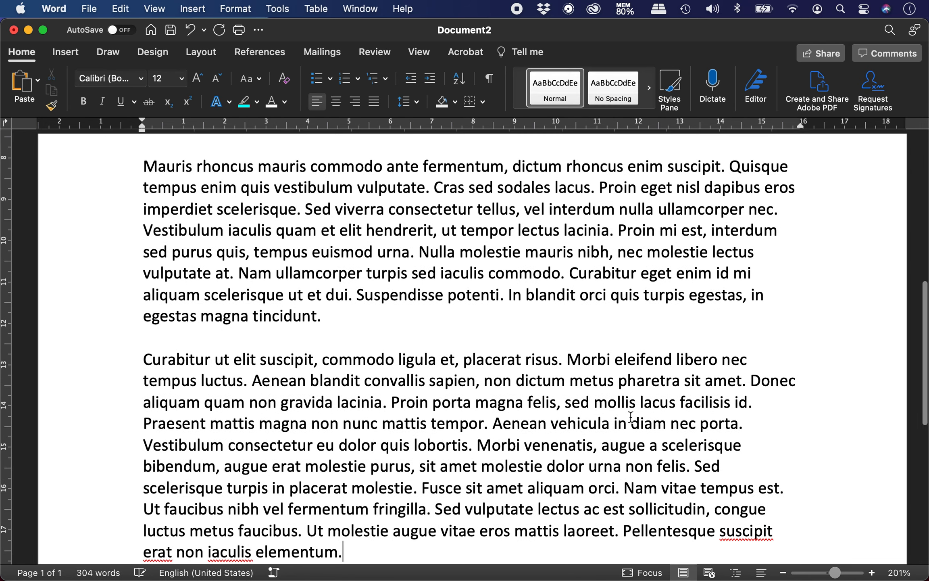
scroll(631, 418, down, 5)
scroll(631, 420, up, 1)
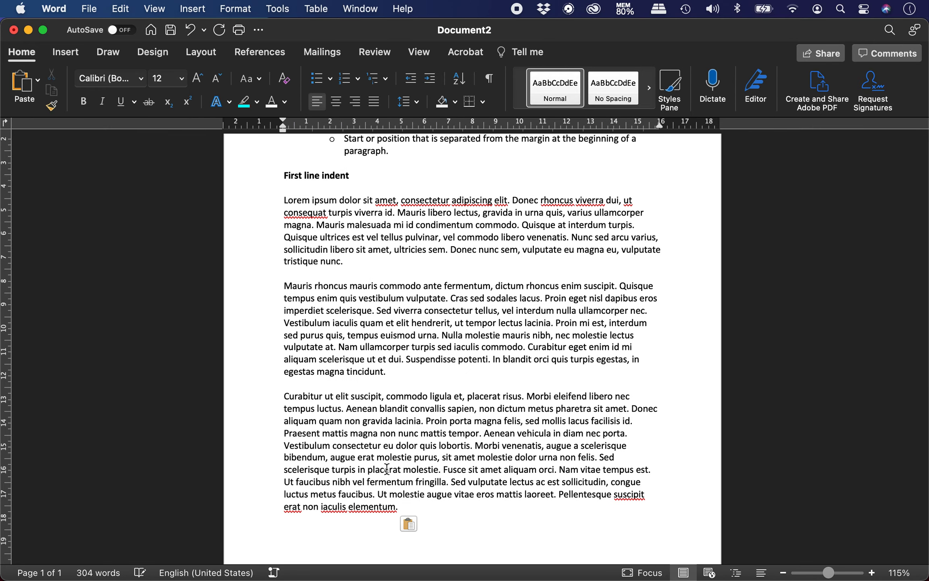
click(351, 528)
click(351, 527)
key(Down)
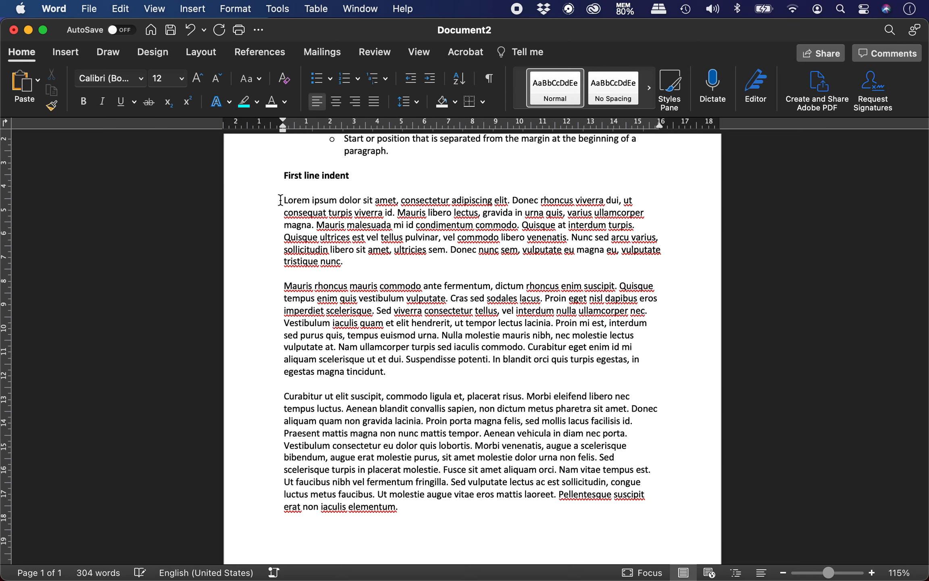
Give the first paragraph a 1 cm first-line indent and add a blank line after 'tristique nunc.'
drag(281, 199, 363, 259)
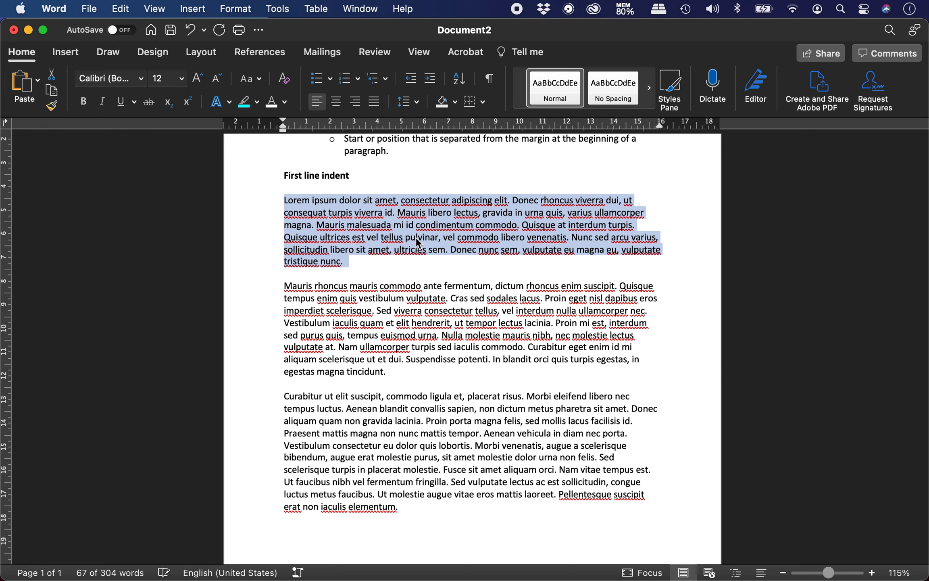
scroll(415, 236, up, 5)
scroll(416, 238, up, 3)
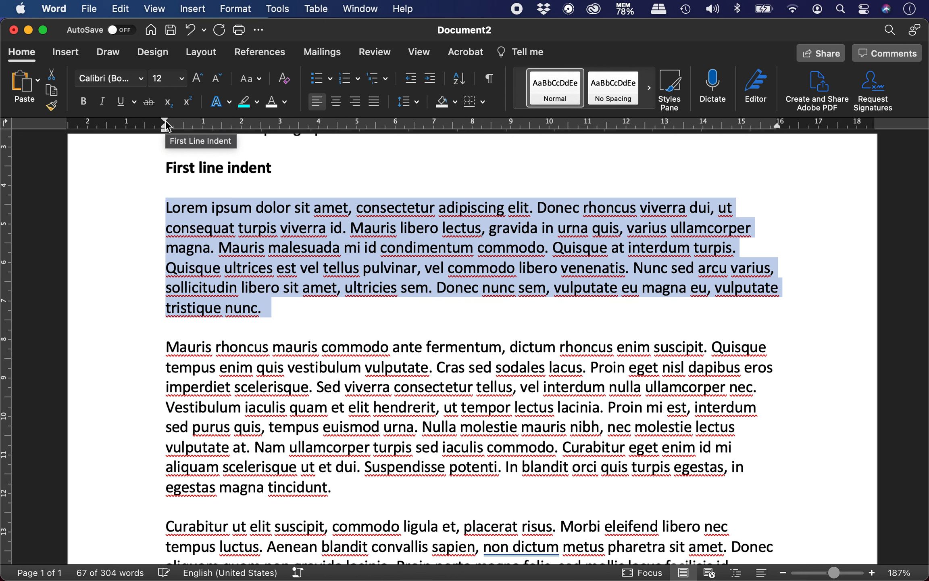
drag(165, 120, 204, 127)
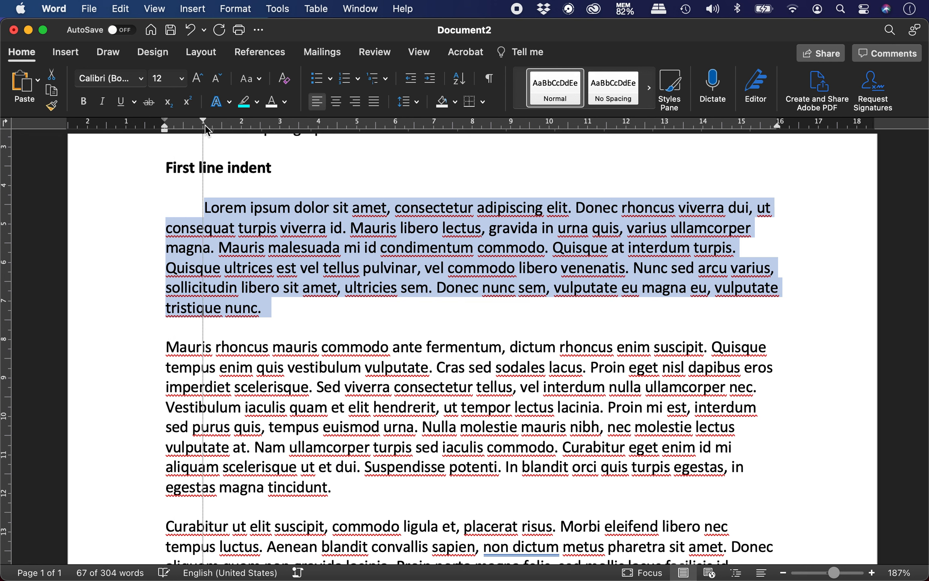
click(266, 333)
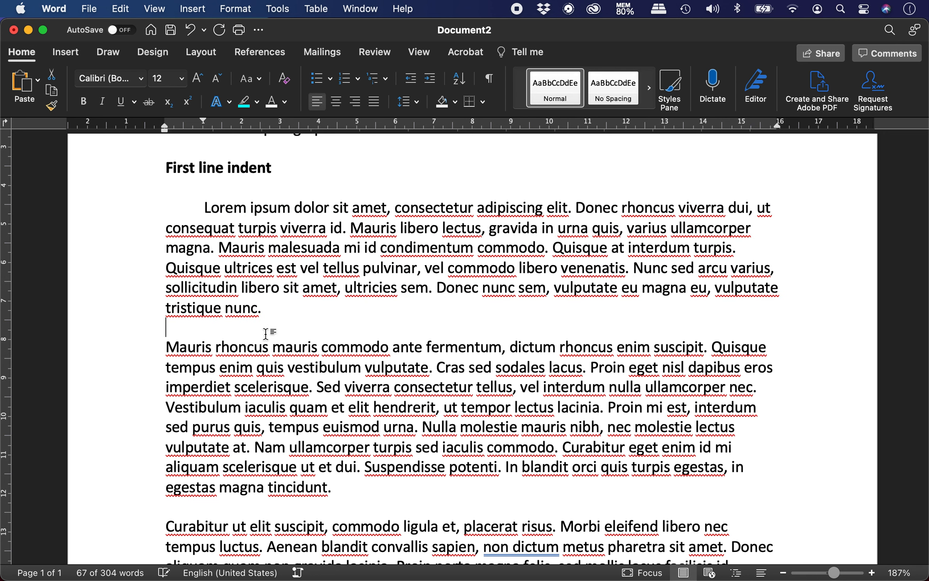
click(275, 308)
key(Return)
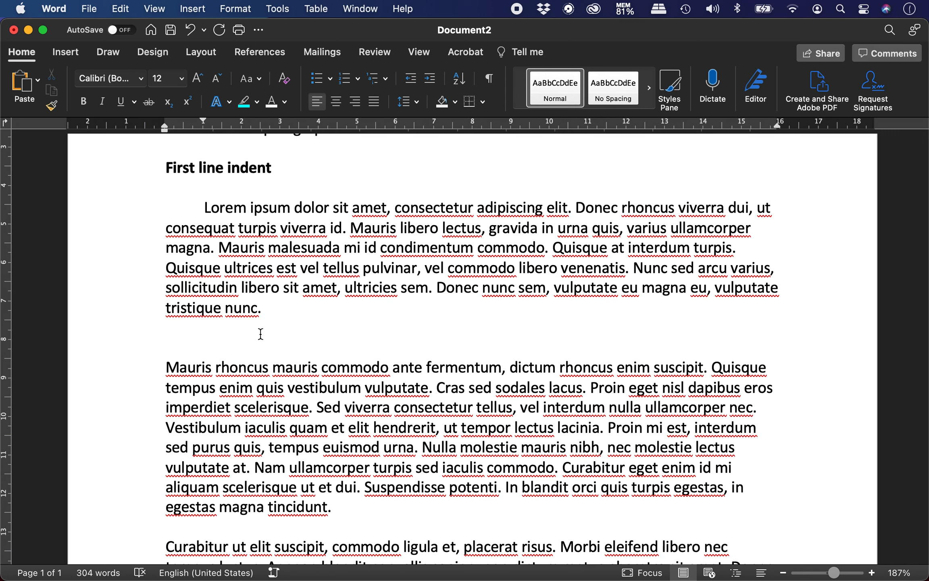
Remove the extra blank line and set a 1 cm first-line indent on all three paragraphs
key(super+z)
key(super+z)
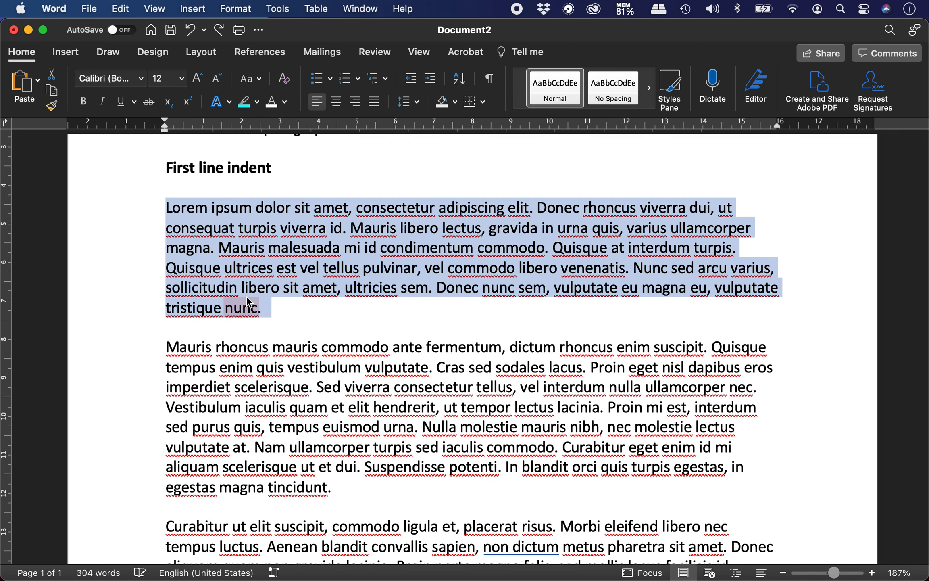
click(206, 250)
scroll(207, 250, down, 1)
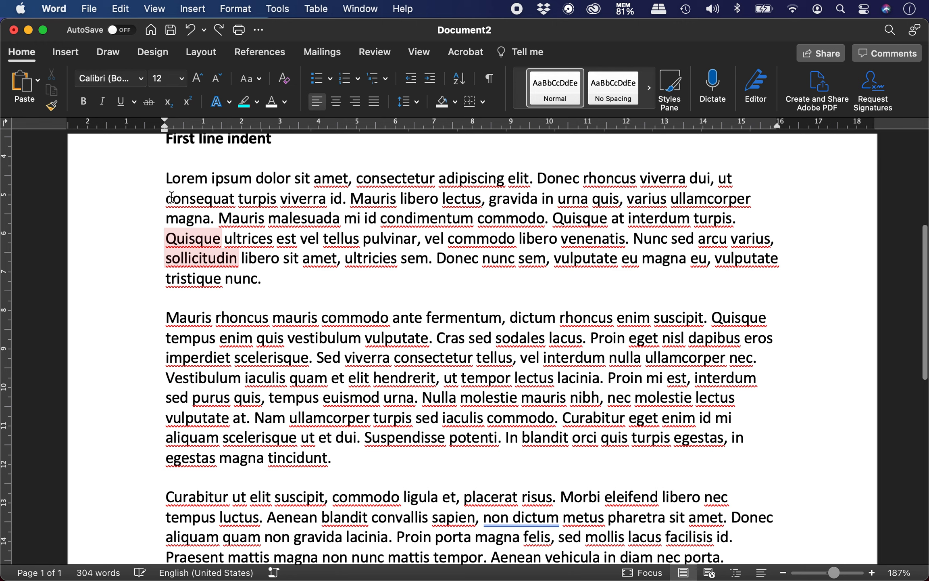
drag(166, 178, 451, 440)
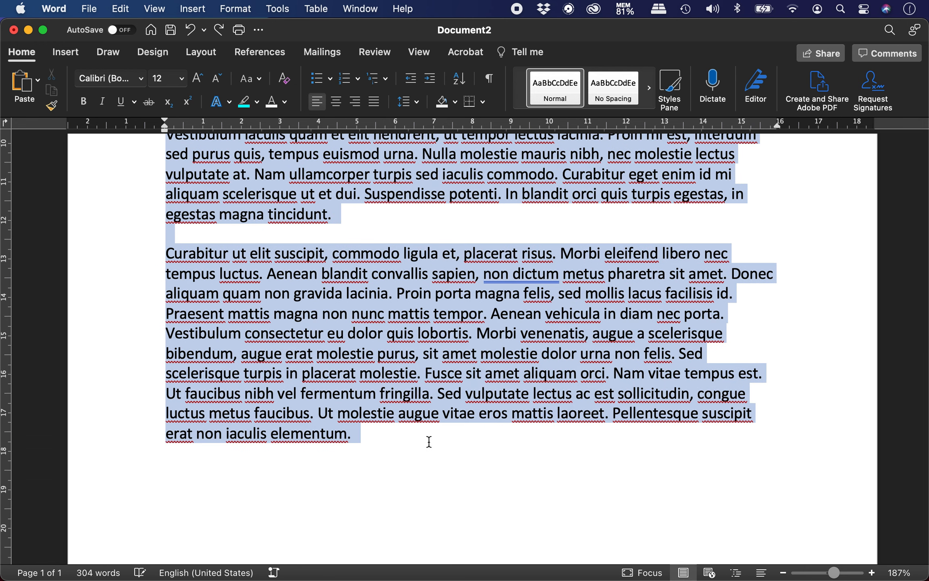
scroll(372, 369, up, 5)
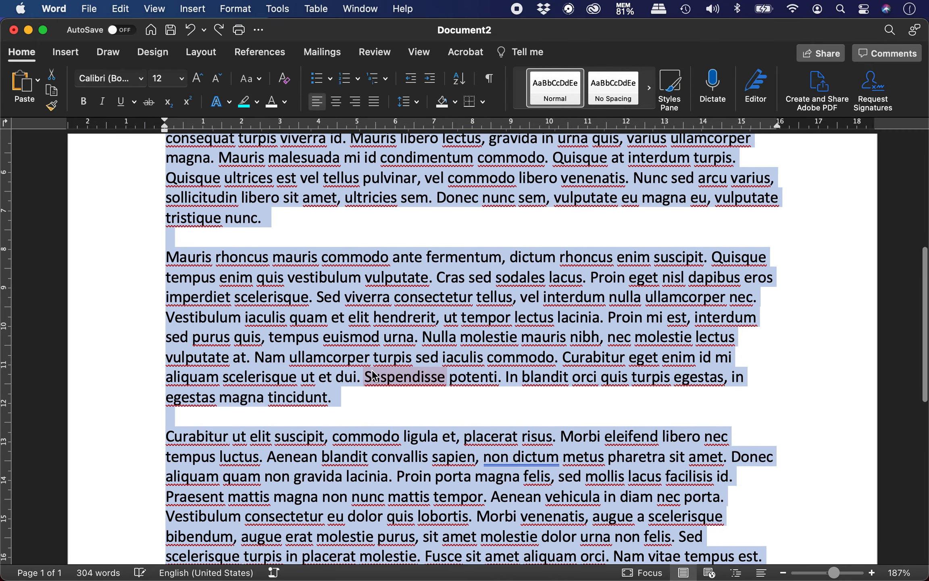
scroll(372, 375, up, 2)
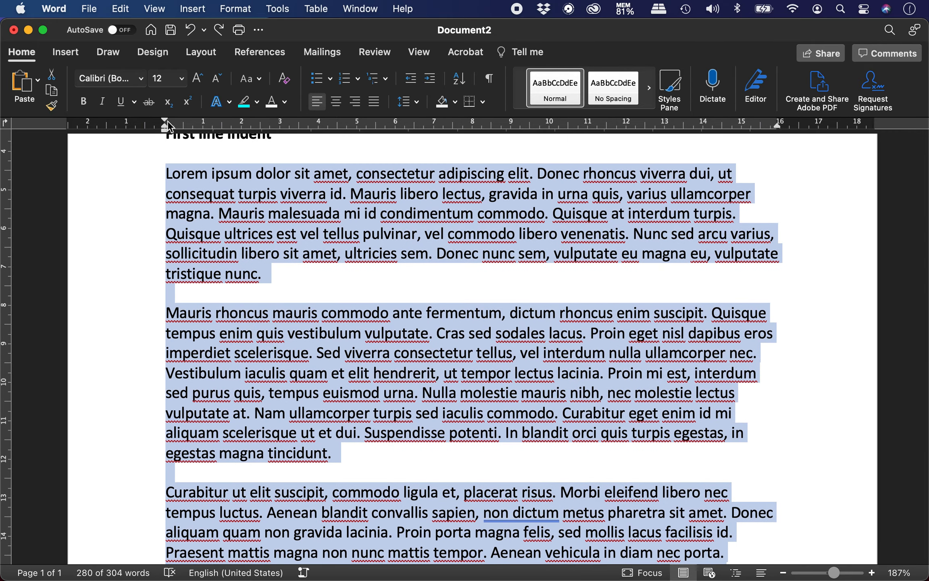
mouse_move(165, 120)
mouse_down()
mouse_move(204, 122)
mouse_move(205, 144)
mouse_up()
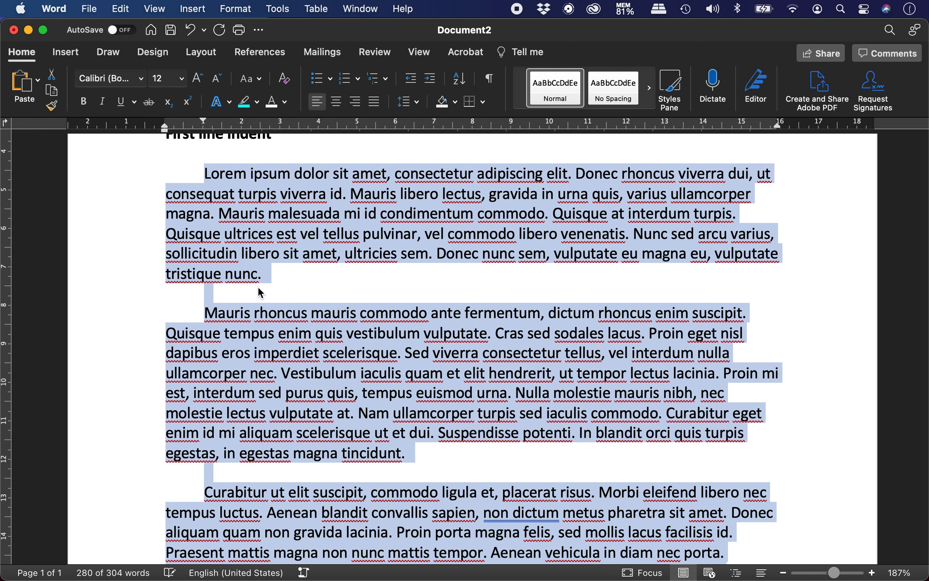
drag(203, 121, 285, 129)
click(203, 123)
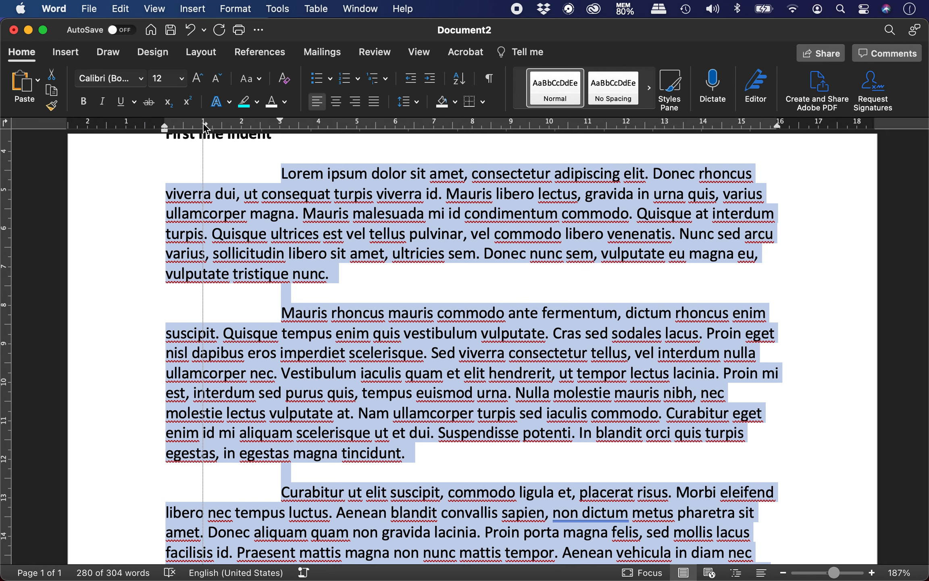
key(super+z)
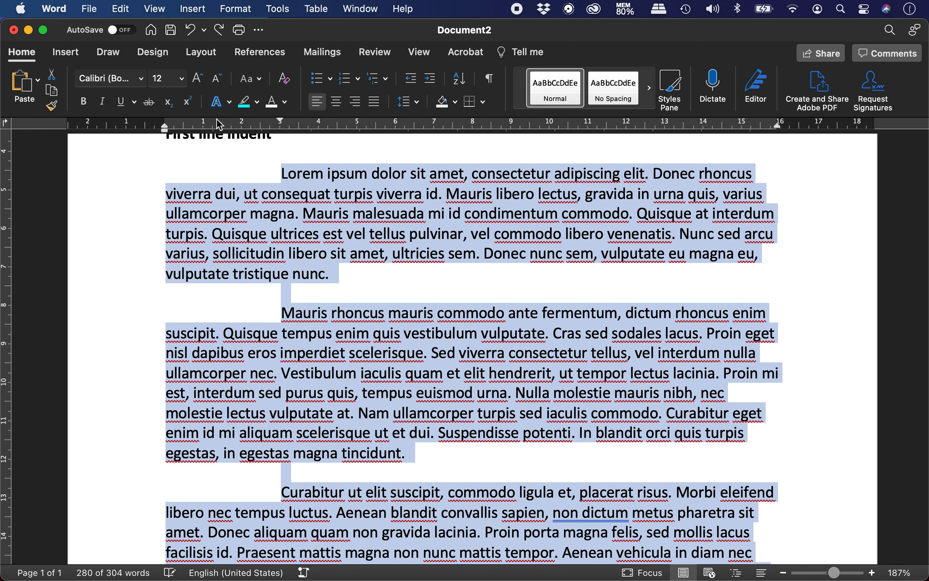
drag(280, 120, 204, 121)
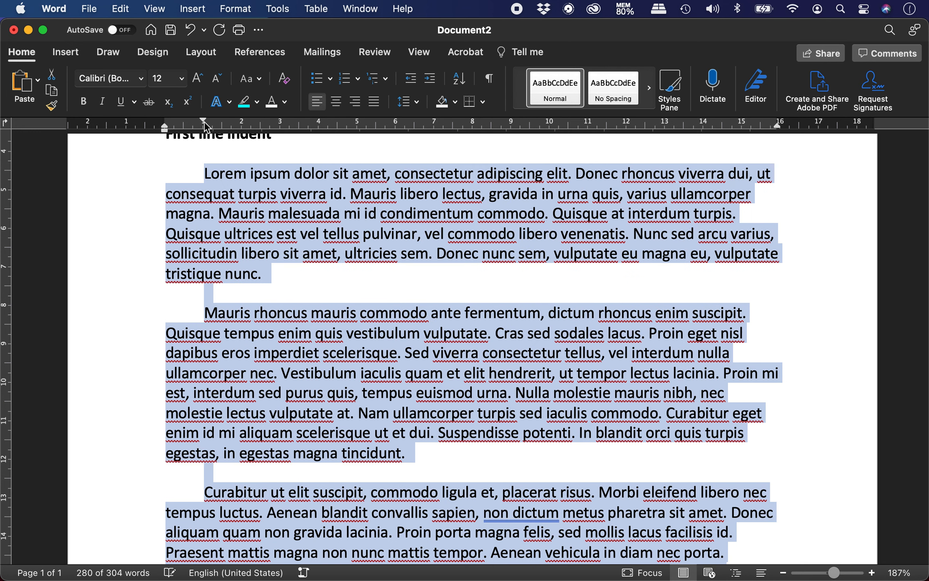
scroll(289, 279, down, 3)
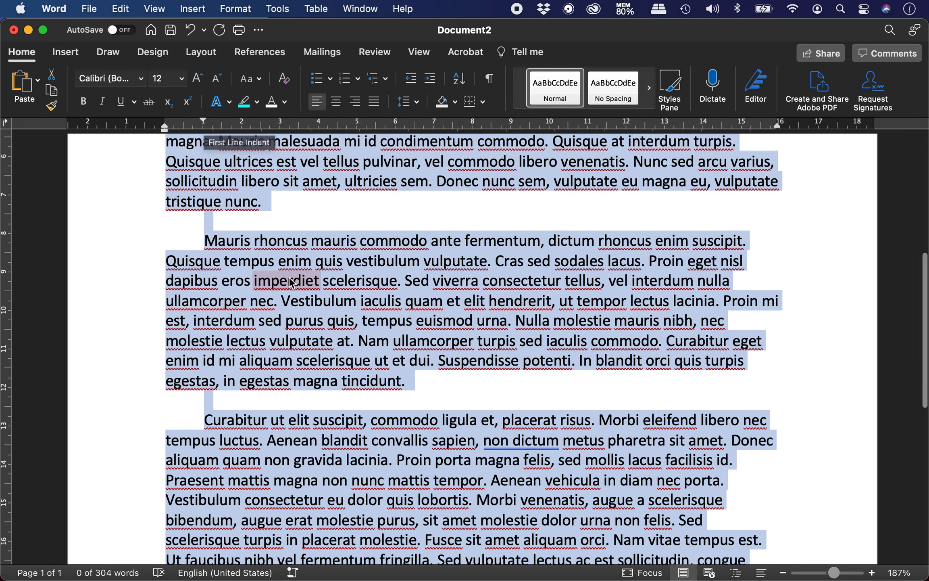
Deselect the paragraphs and type 'Full paragraph indent' on the empty last line
scroll(291, 282, up, 2)
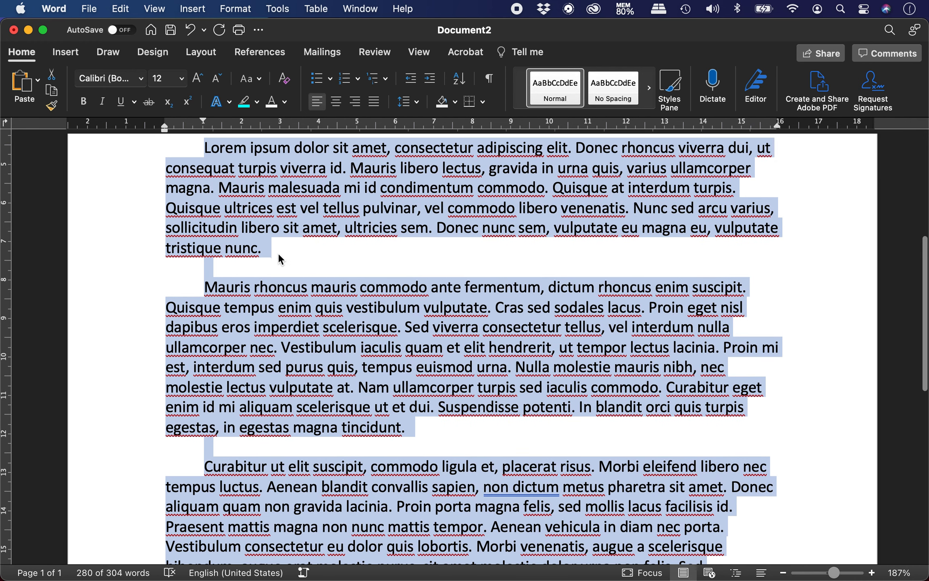
click(278, 252)
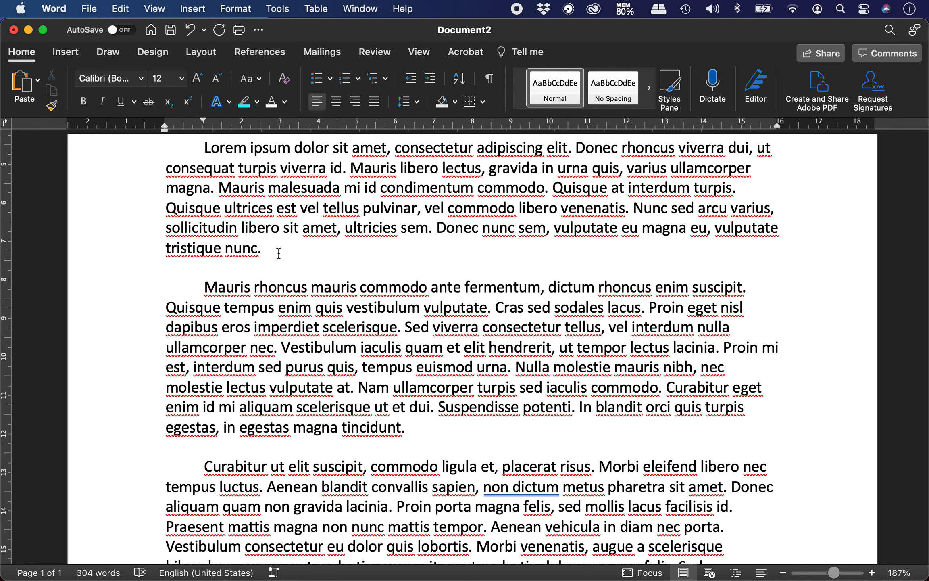
scroll(314, 387, down, 9)
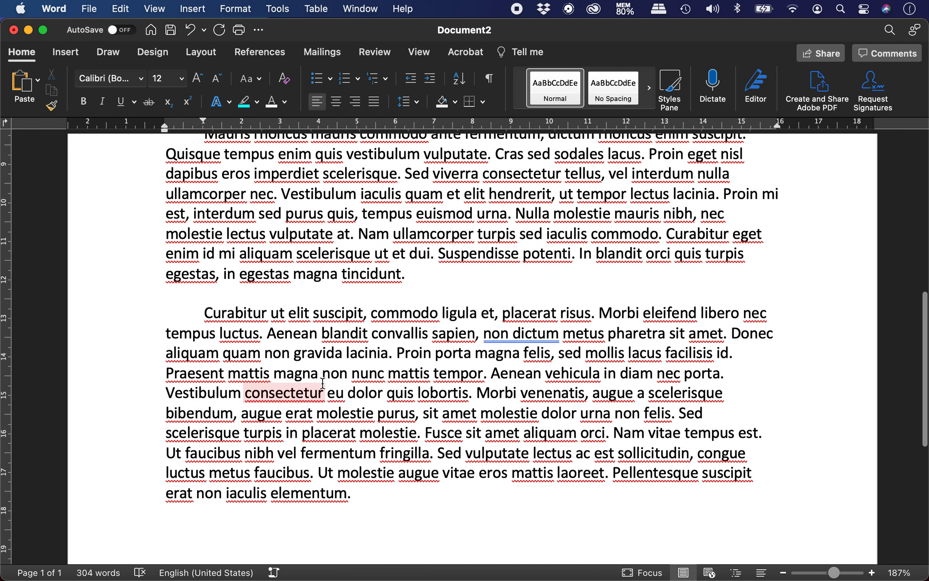
scroll(322, 383, down, 2)
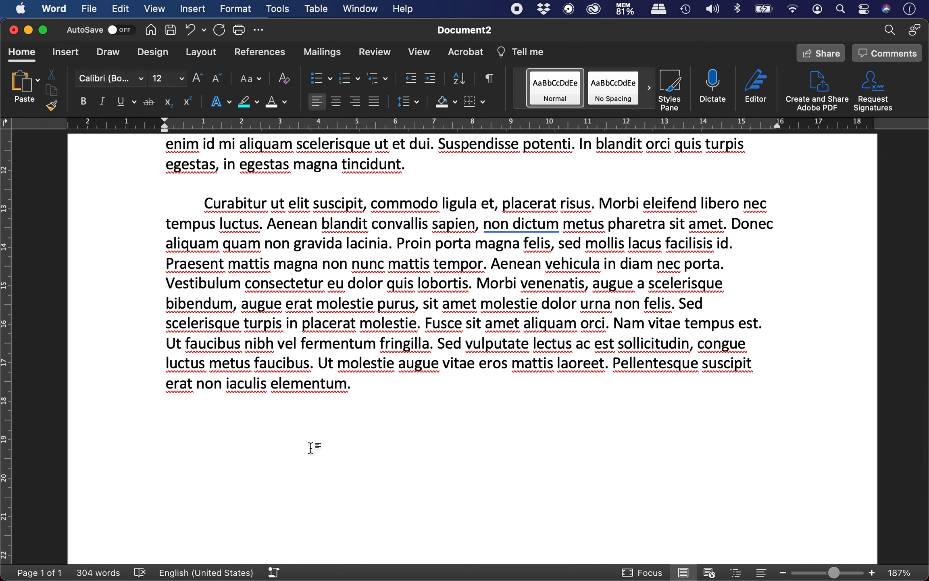
text(Full paragraph indent)
Make the 'Full paragraph indent' heading bold and move to the line below it
key(Return)
drag(166, 423, 310, 449)
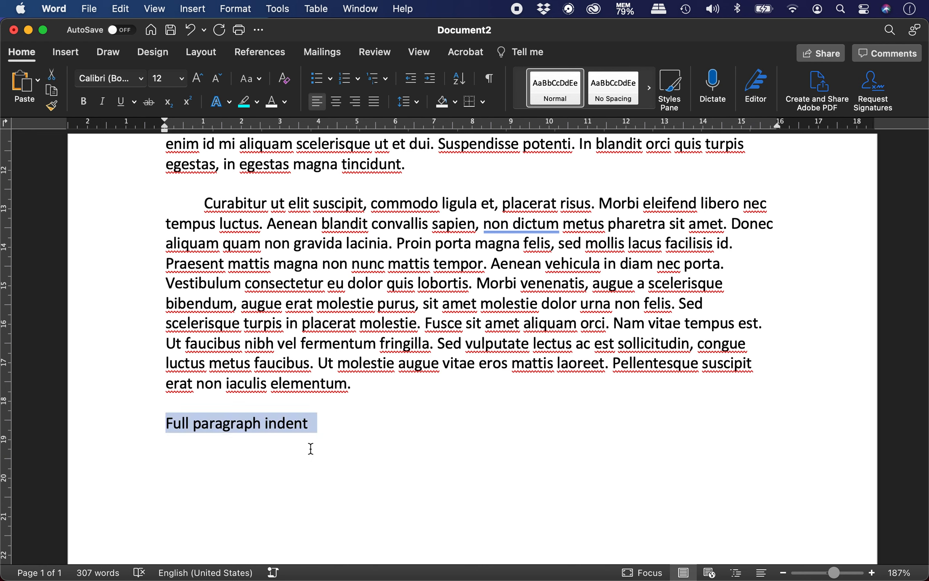
key(super+b)
click(311, 448)
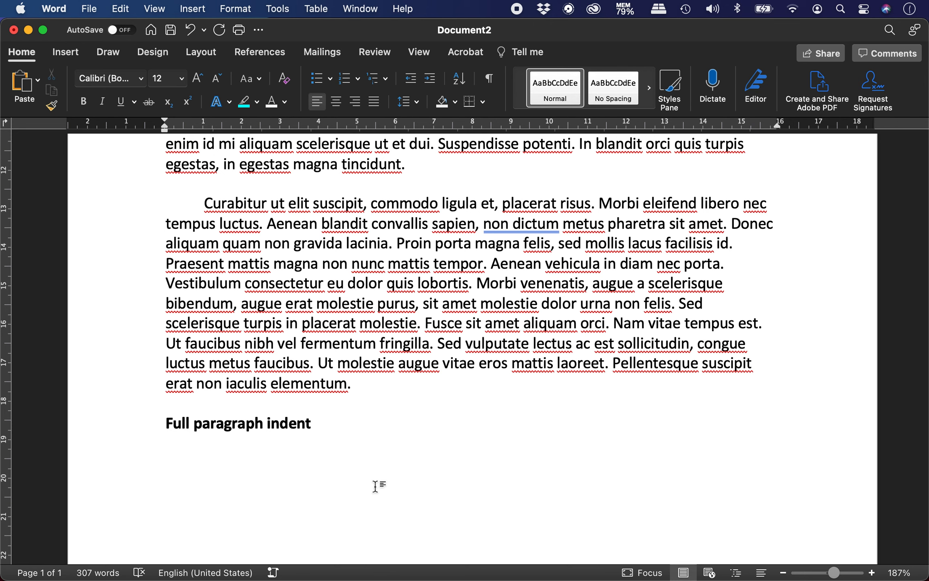
Paste the Lorem Ipsum text below the heading as Unformatted Text
click(121, 9)
mouse_move(173, 167)
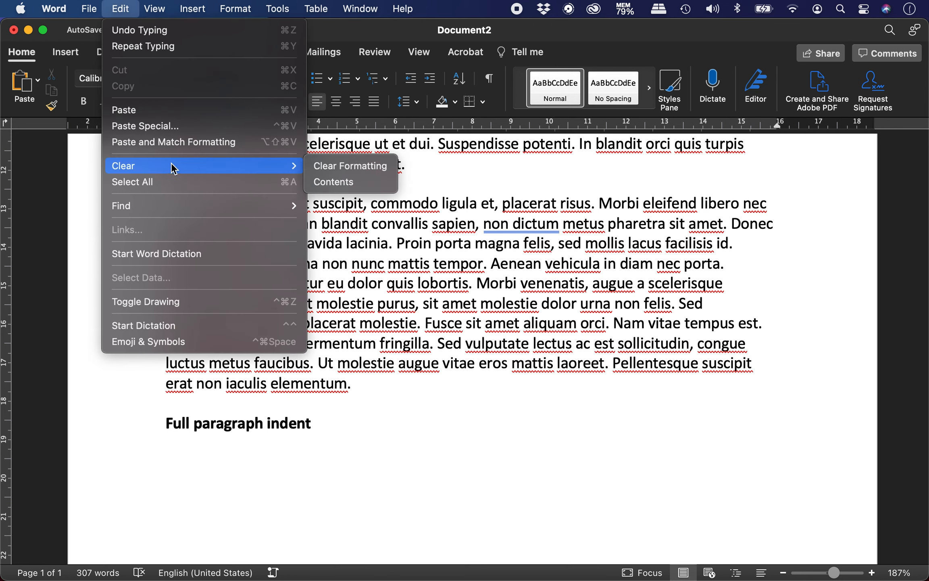
click(209, 129)
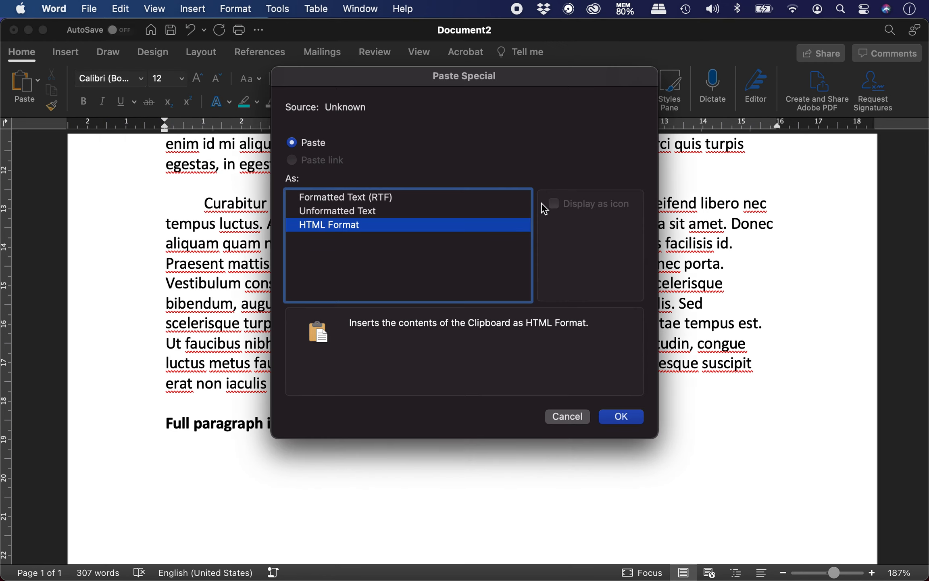
click(423, 211)
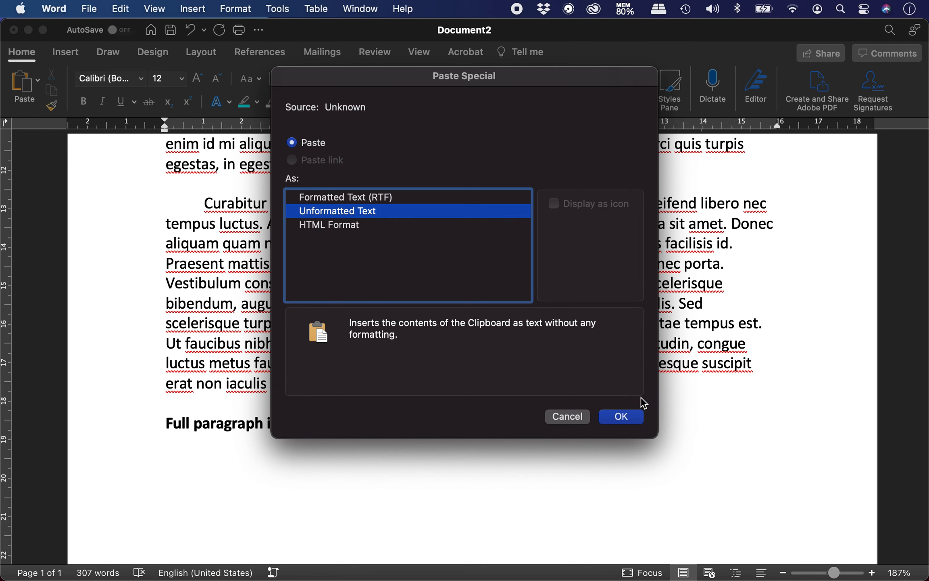
click(625, 424)
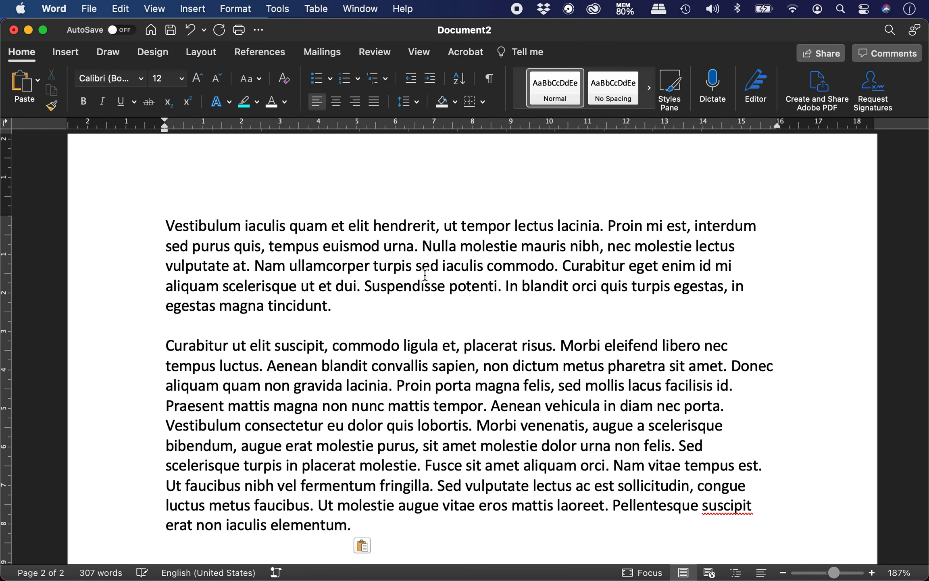
Hide the white space between pages to view the pasted text
scroll(424, 277, down, 5)
scroll(425, 277, down, 1)
scroll(424, 277, up, 5)
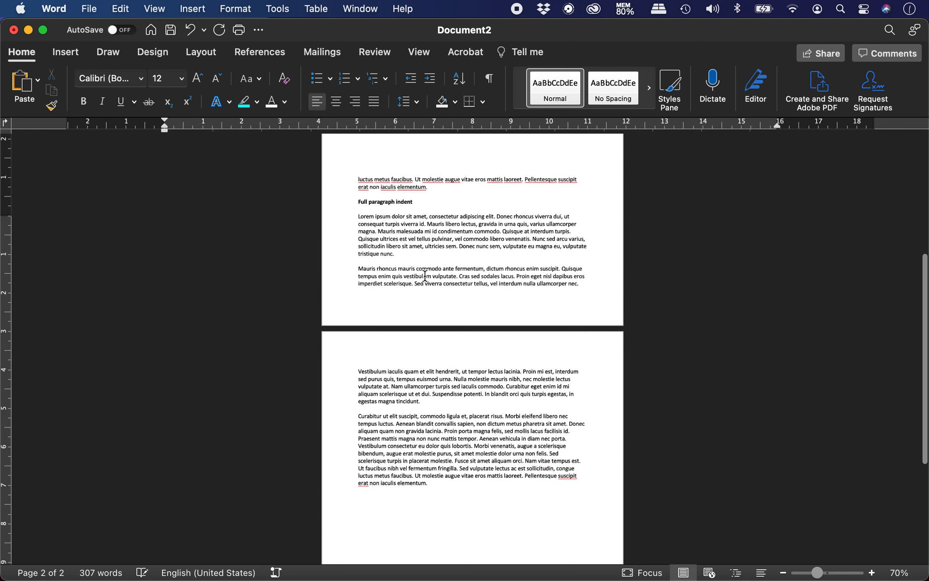
scroll(425, 277, up, 3)
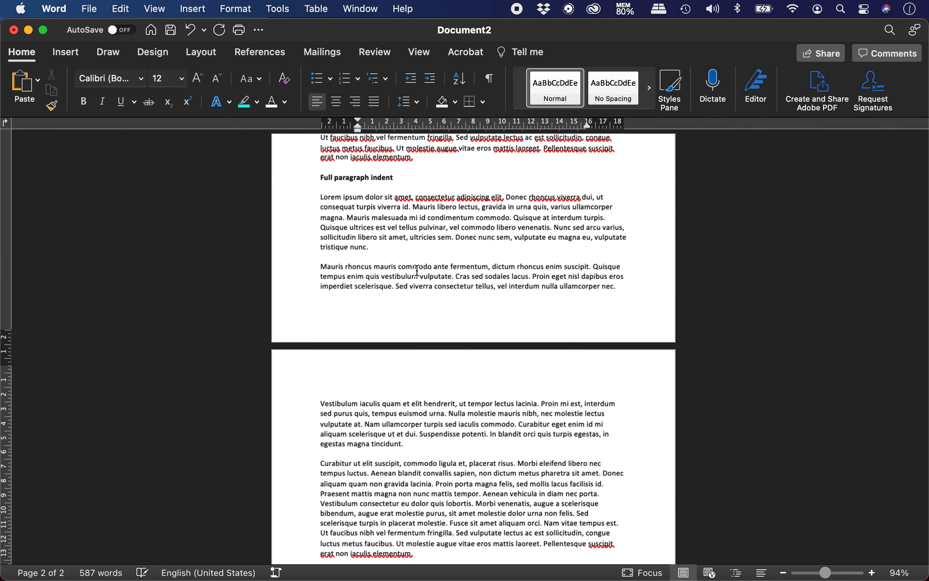
scroll(440, 304, down, 1)
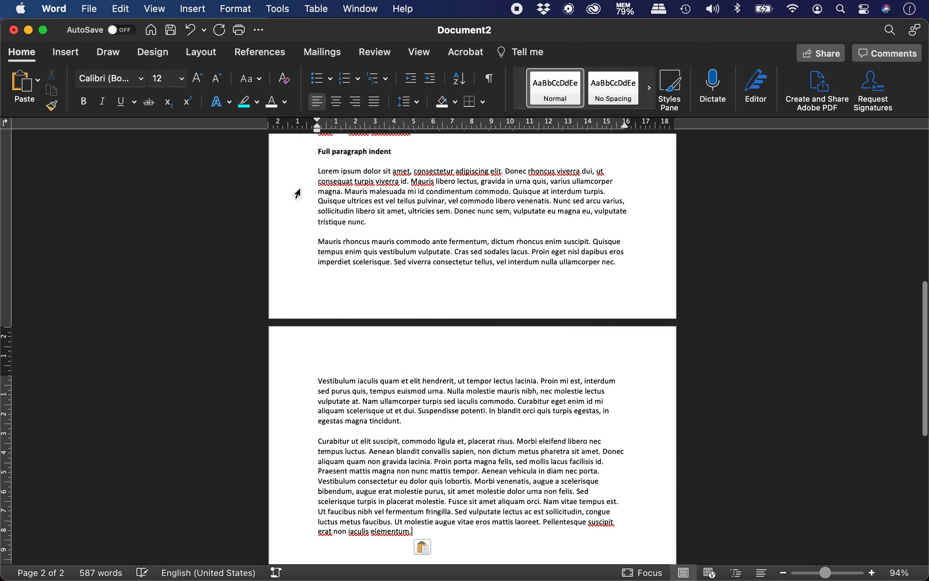
double_click(393, 327)
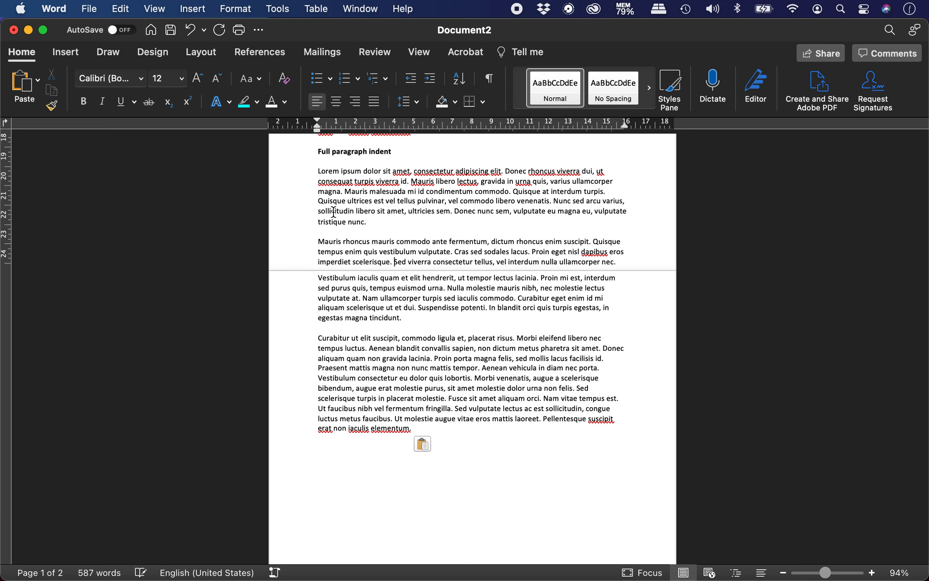
drag(316, 176, 581, 430)
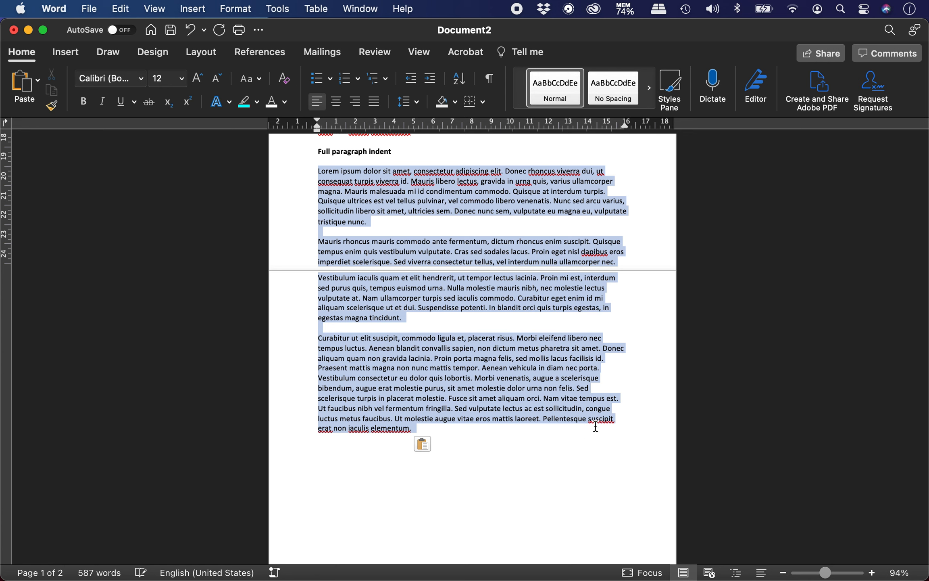
click(525, 397)
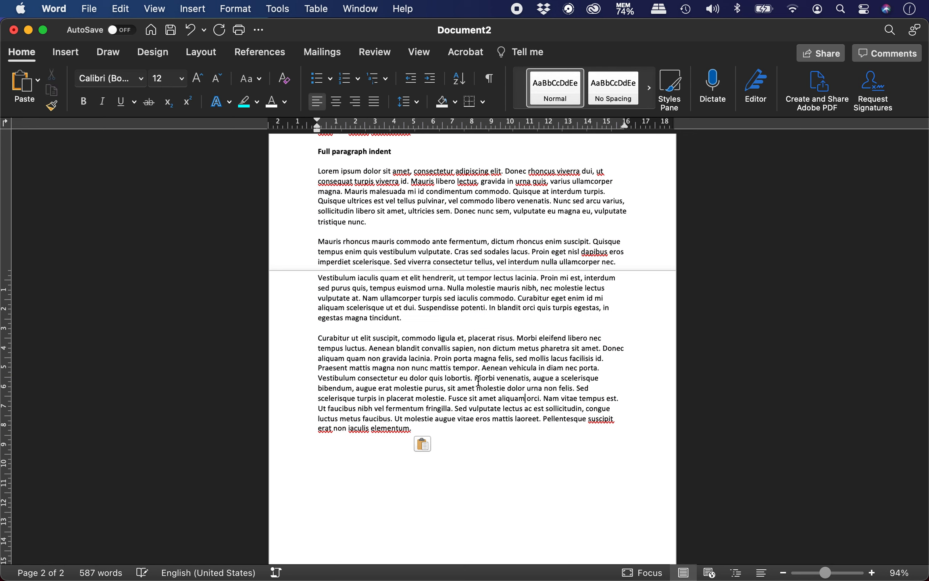
Delete the closing sentences starting 'Morbi venenatis' and 'Curabitur eget enim'
drag(475, 377, 604, 447)
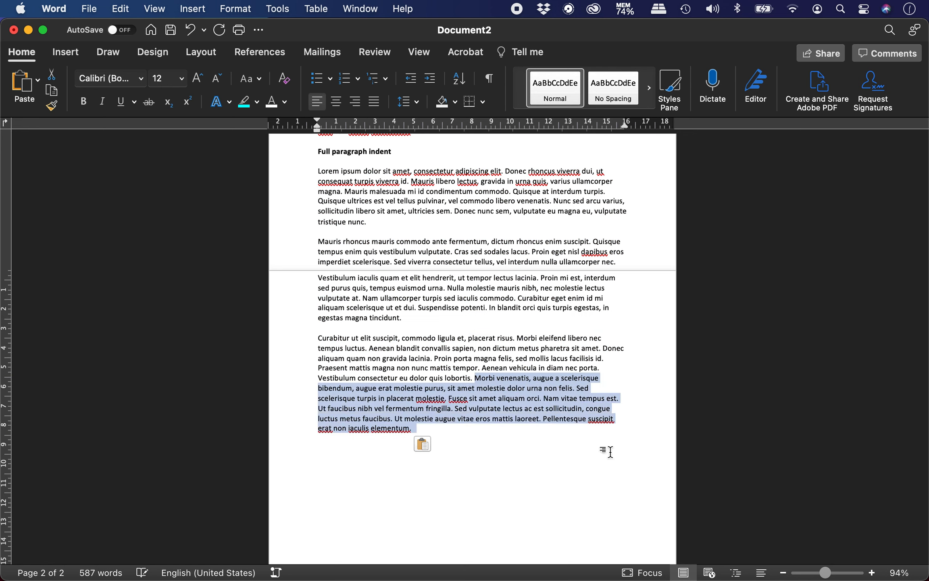
key(BackSpace)
scroll(587, 419, up, 2)
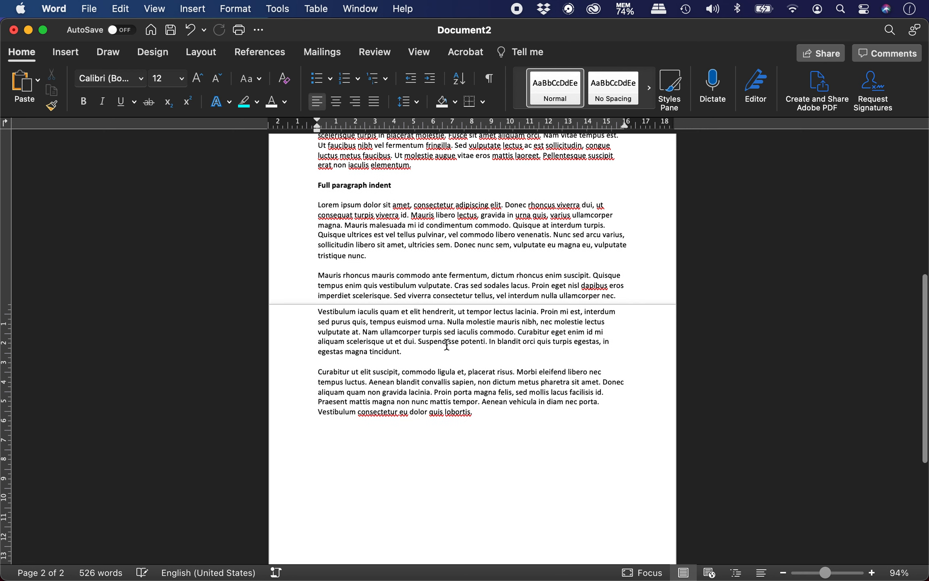
drag(521, 332, 521, 349)
key(BackSpace)
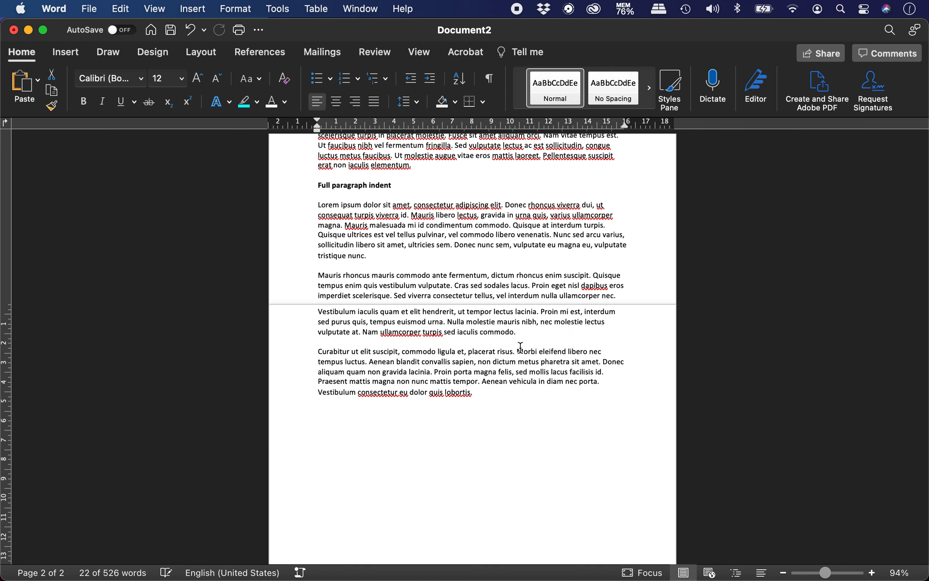
Select the four pasted paragraphs and try a 2 cm first-line indent, then a left indent
drag(317, 203, 520, 394)
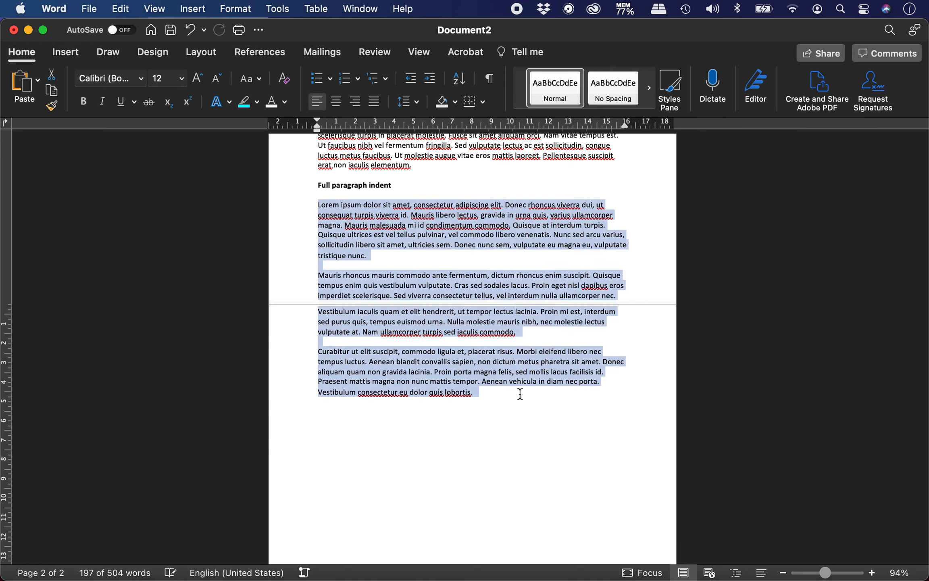
scroll(334, 145, up, 5)
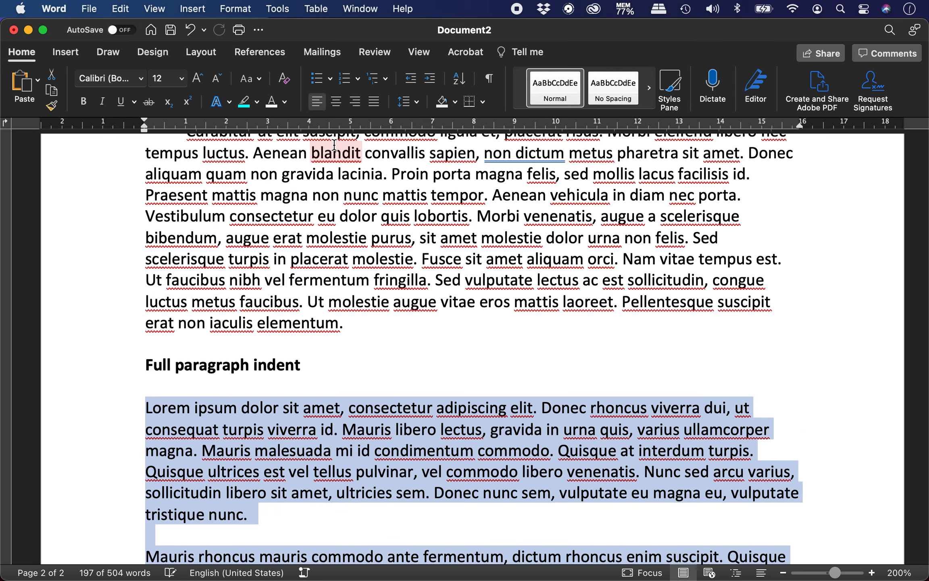
scroll(241, 323, down, 3)
scroll(242, 323, down, 2)
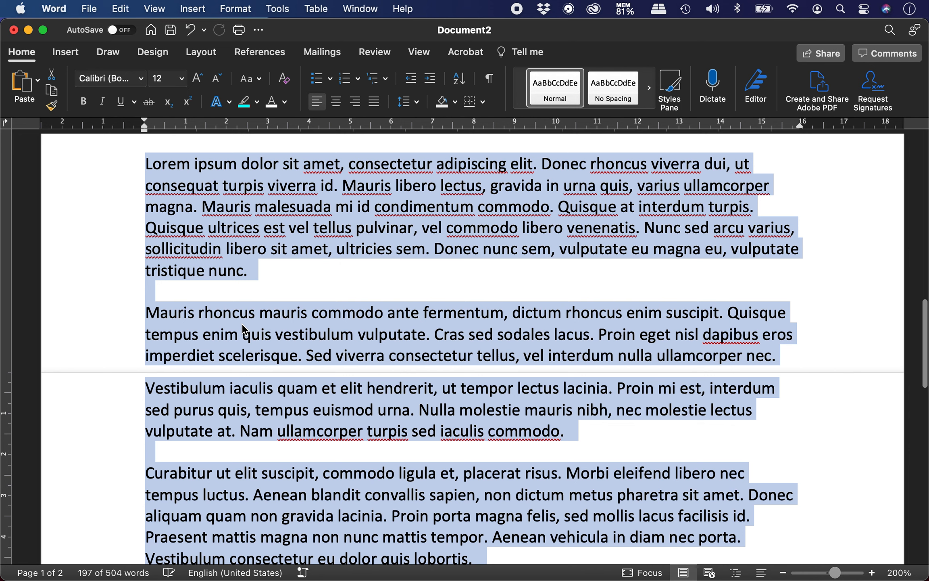
drag(146, 120, 226, 127)
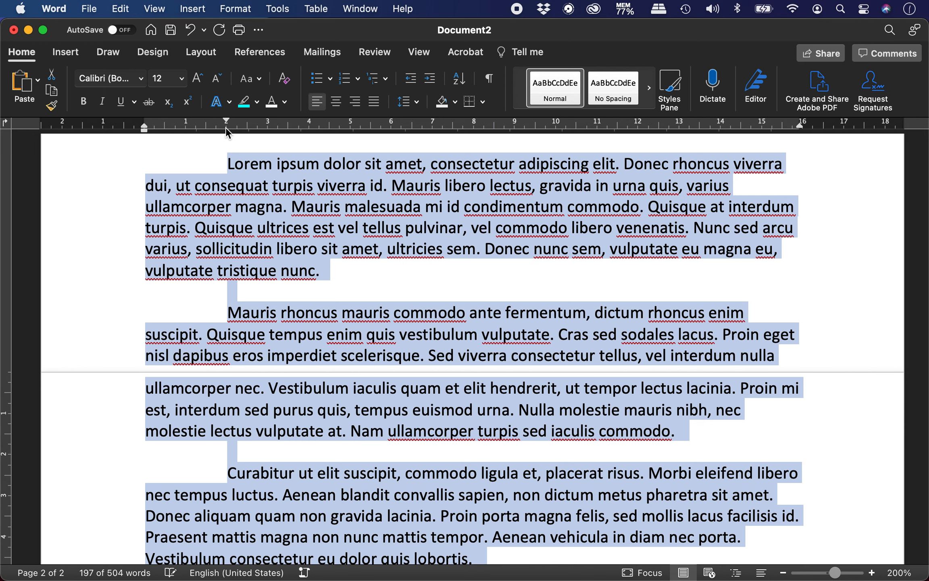
key(super+z)
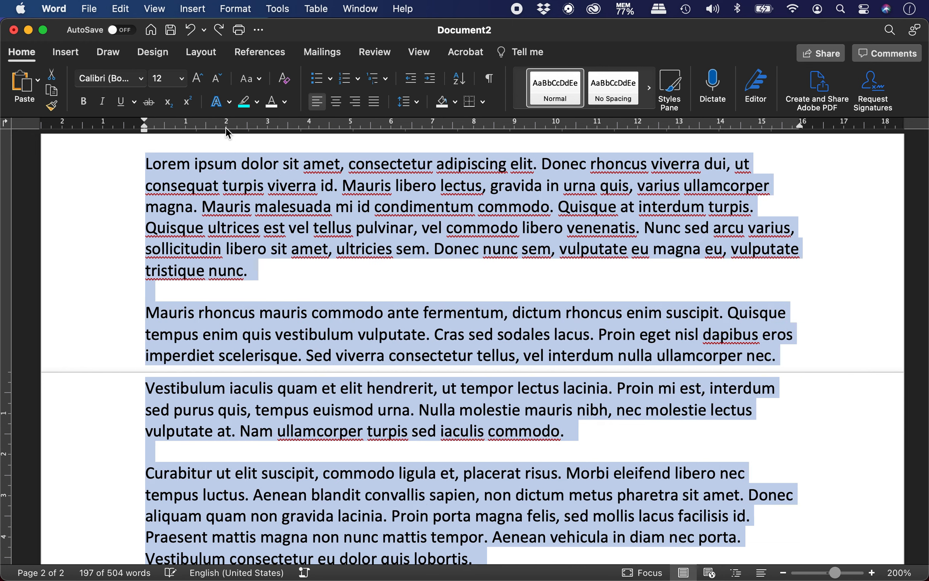
drag(143, 130, 184, 130)
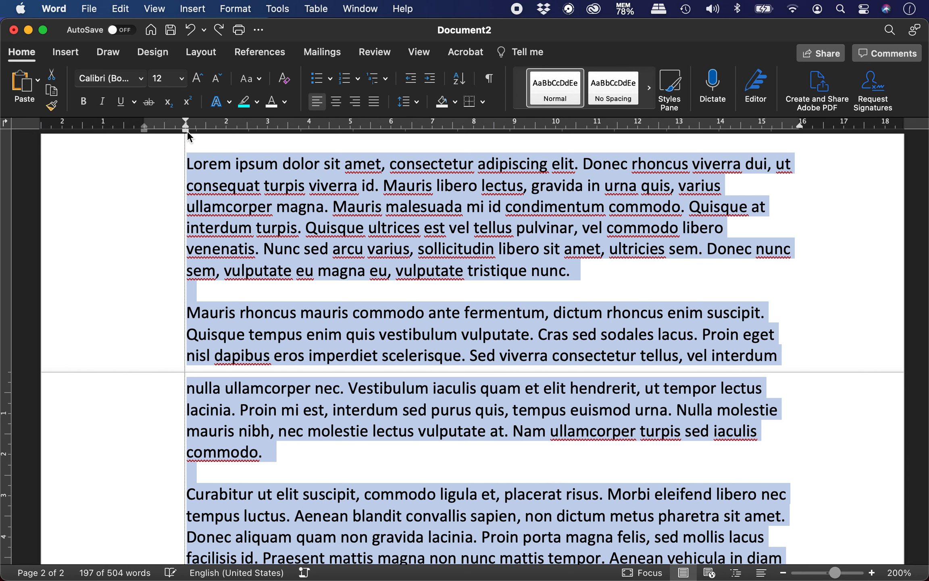
drag(187, 130, 187, 130)
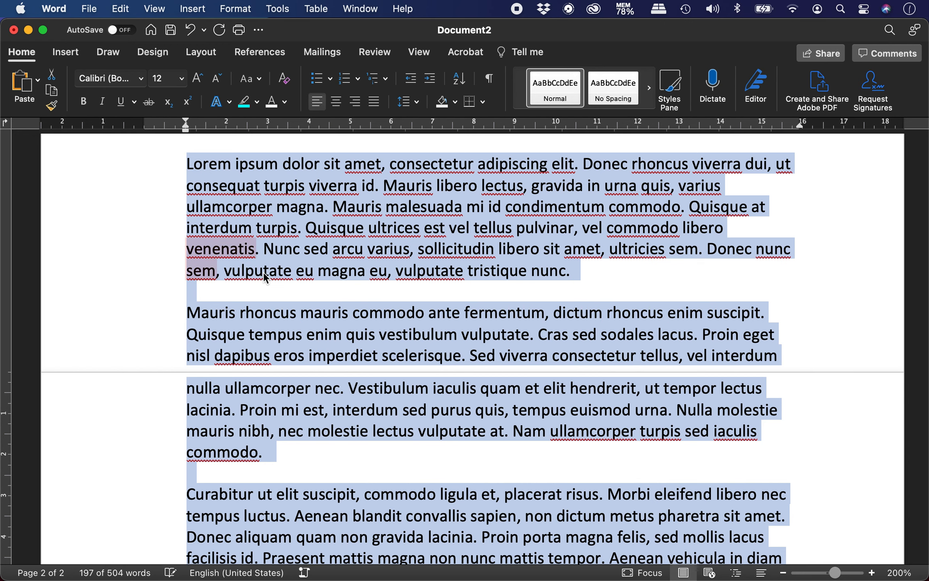
Undo the left indent and add an empty line after 'lobortis.'
scroll(281, 303, down, 5)
click(643, 416)
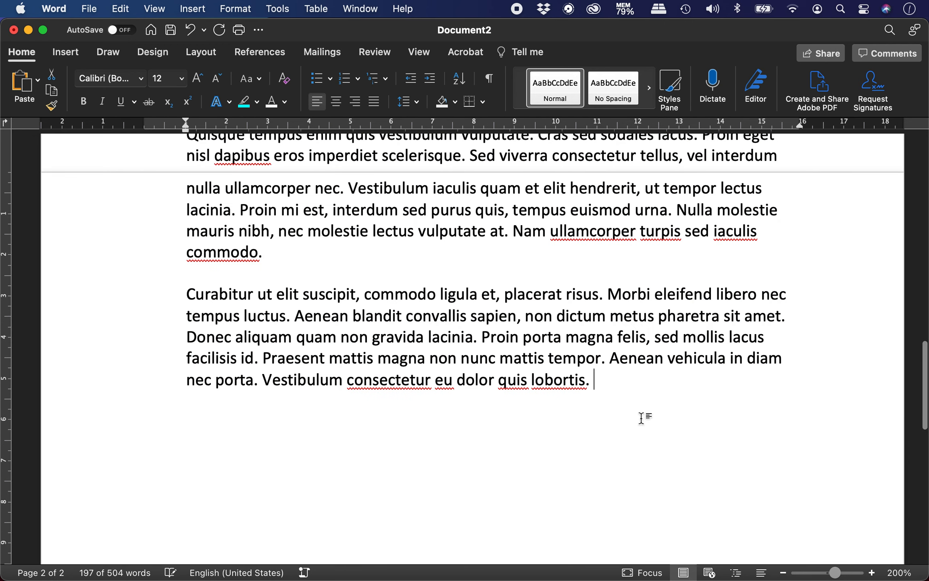
key(super+a)
key(super+z)
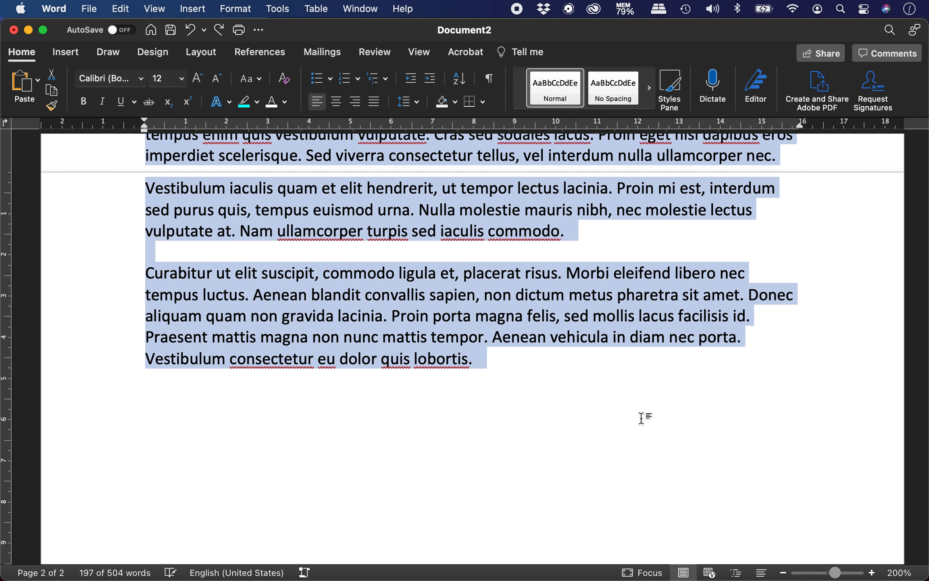
click(641, 418)
key(Return)
scroll(641, 417, up, 5)
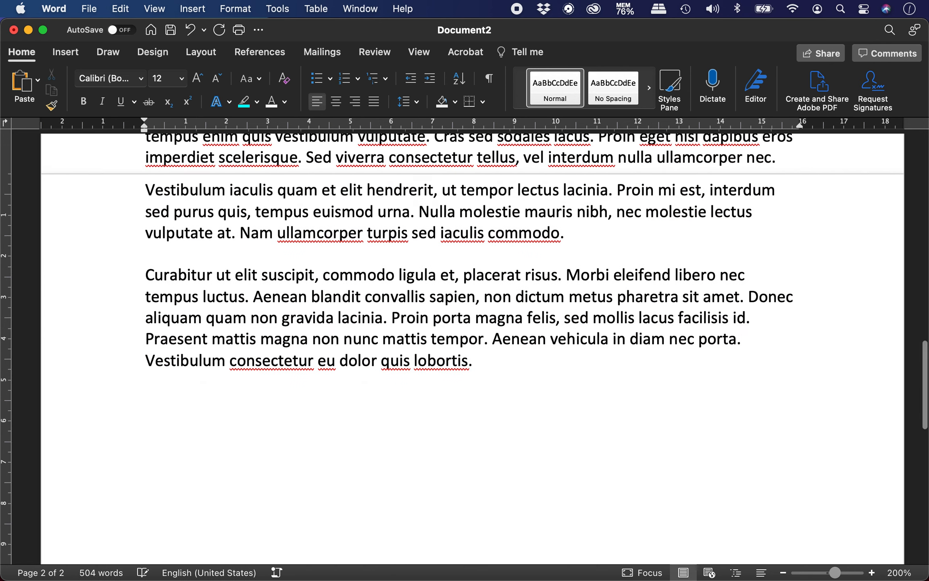
Select the paragraphs from 'Lorem' to 'lobortis.' and set a 1 cm left indent
scroll(610, 410, up, 3)
scroll(611, 410, down, 1)
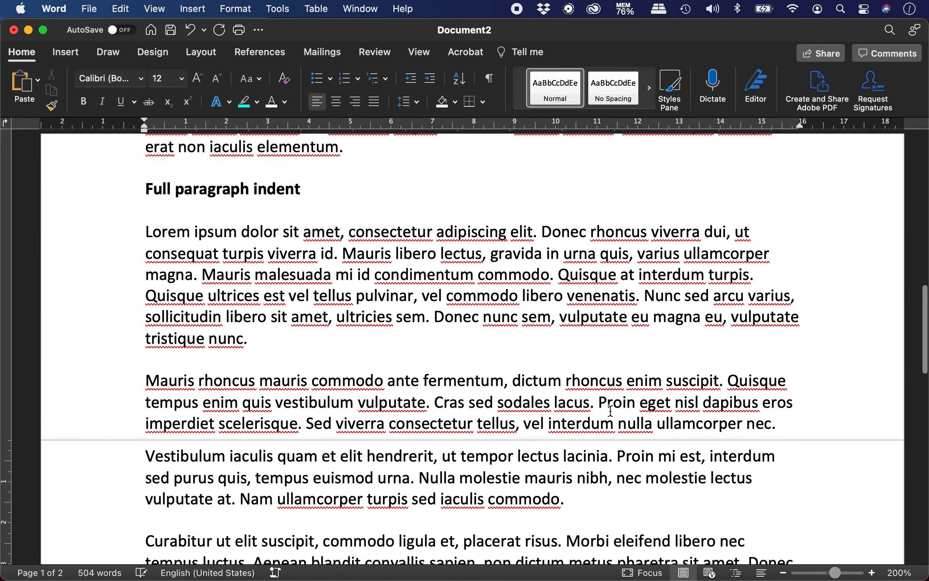
drag(145, 229, 386, 423)
scroll(365, 436, down, 6)
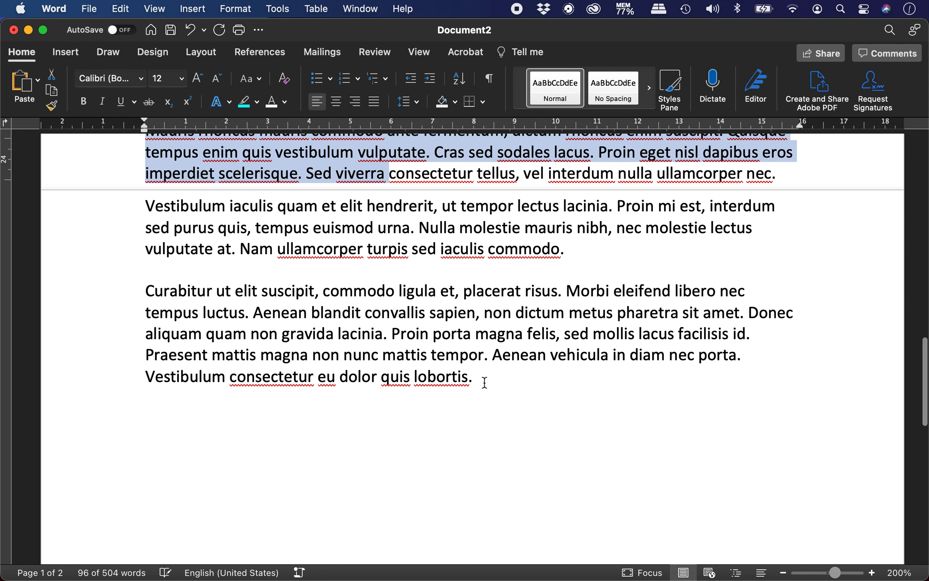
shift+click(484, 383)
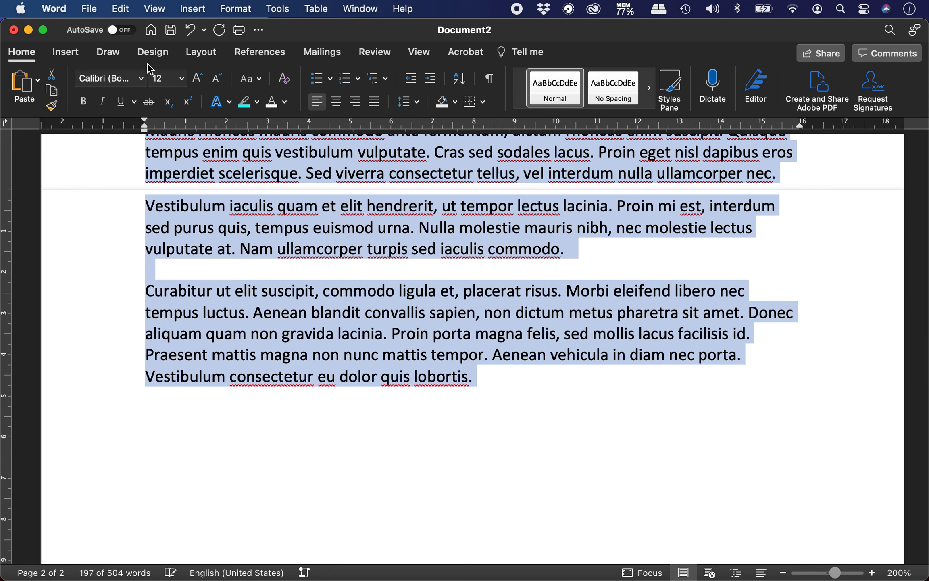
drag(144, 129, 184, 130)
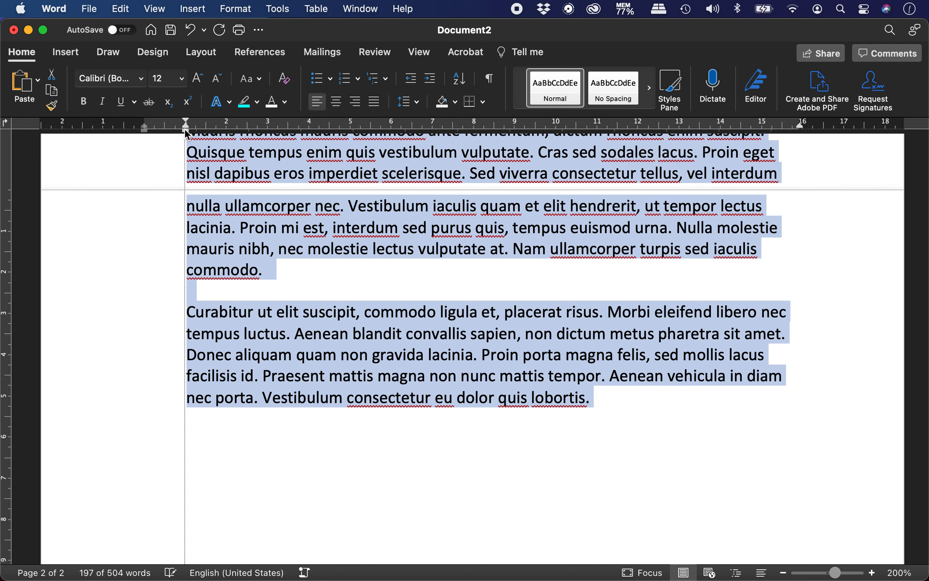
drag(184, 130, 185, 132)
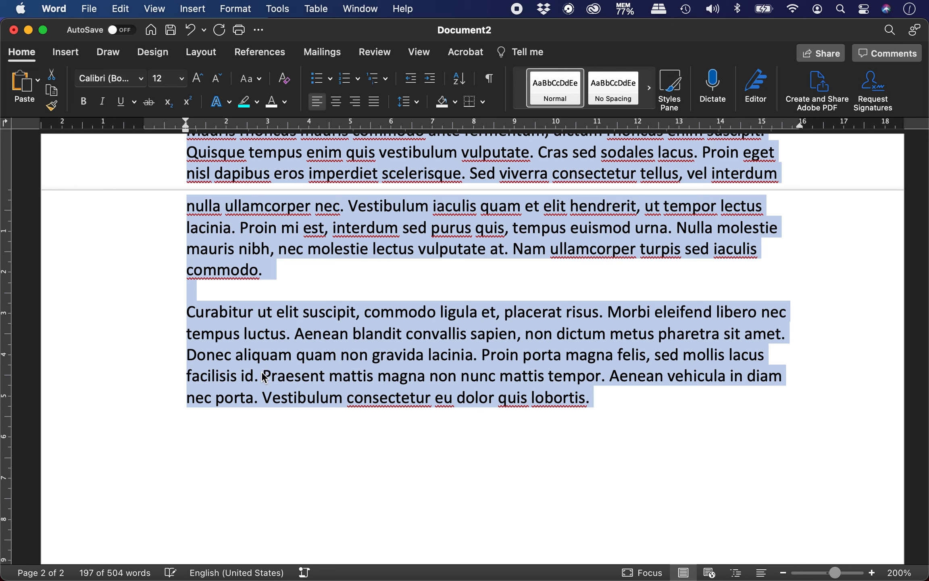
Deselect the text and scroll through to check the indented paragraphs
scroll(314, 333, up, 5)
scroll(315, 333, up, 3)
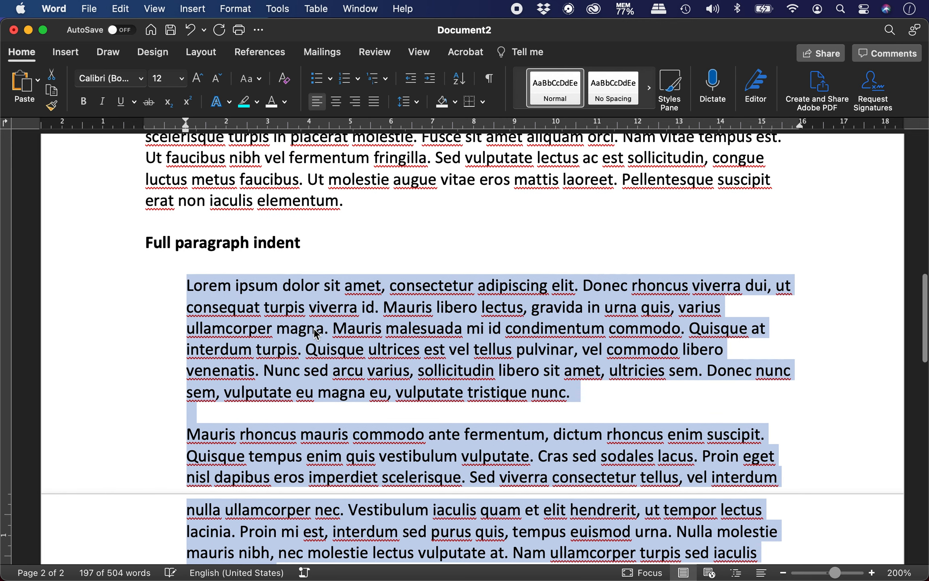
click(340, 266)
scroll(324, 266, down, 4)
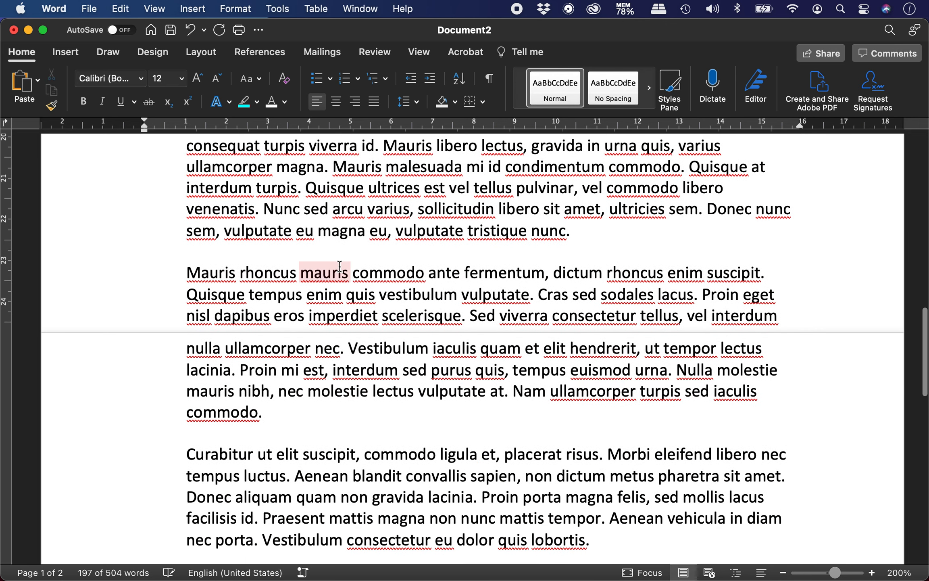
scroll(437, 253, up, 3)
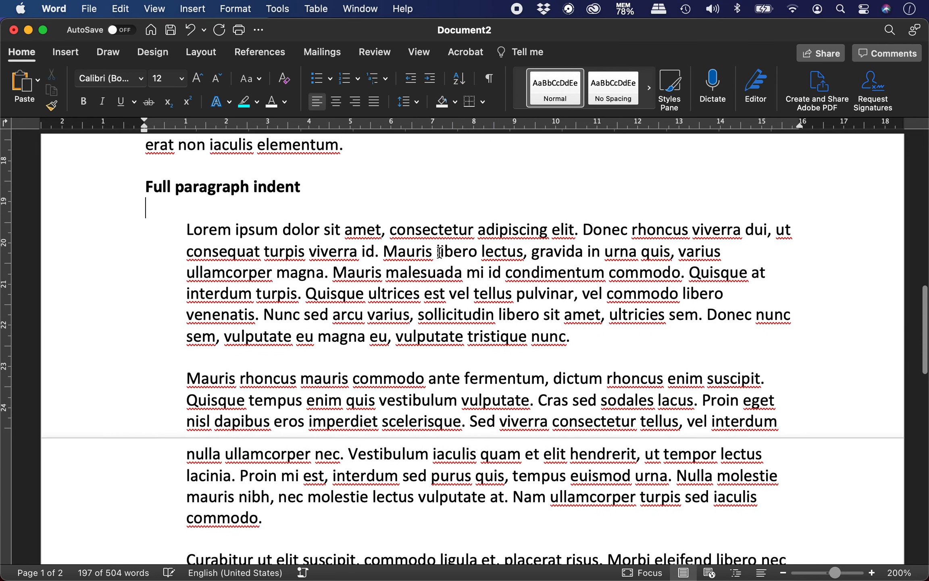
scroll(363, 282, down, 6)
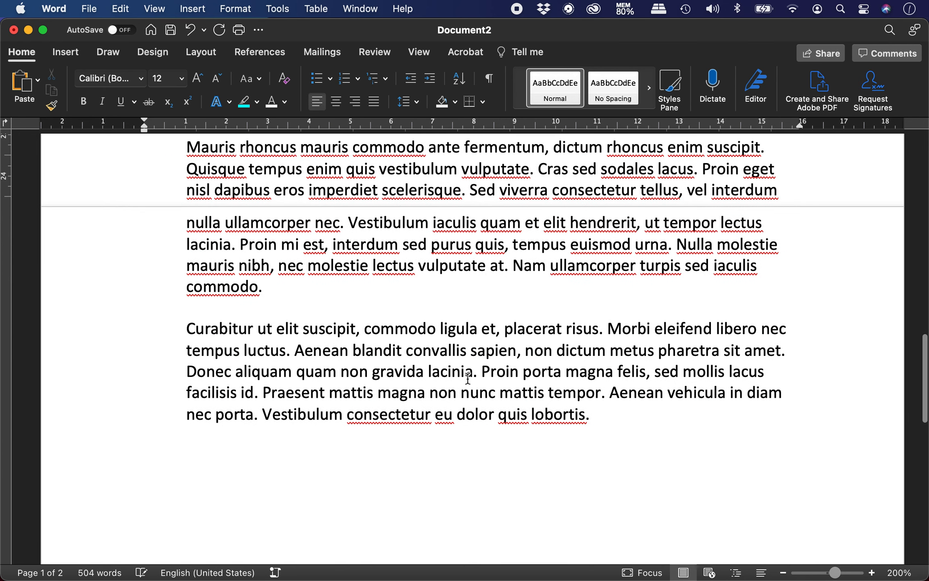
scroll(196, 364, down, 3)
Add a bold 'Paragraph margins' heading below the indented text, leaving an empty line beneath it
click(195, 363)
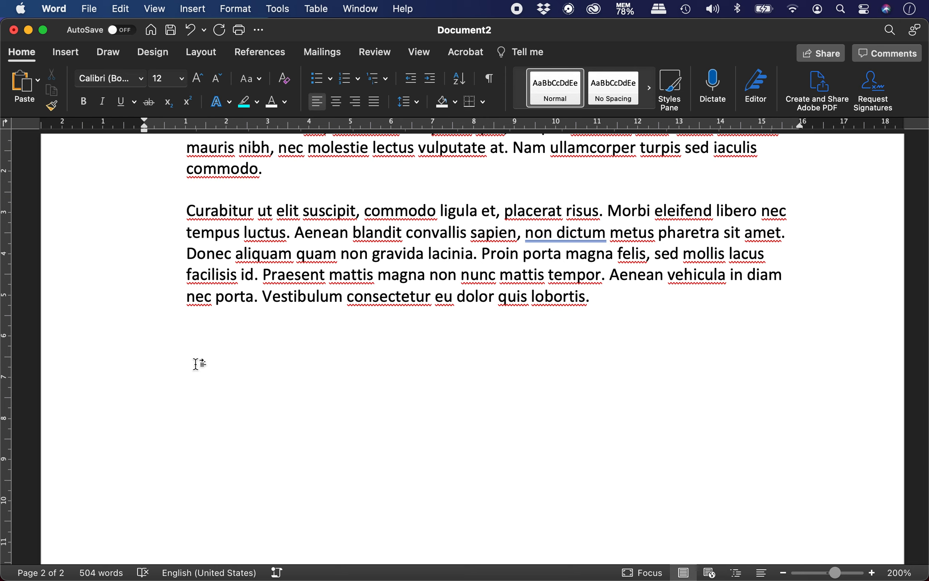
text(Paragraph margins)
key(BackSpace)
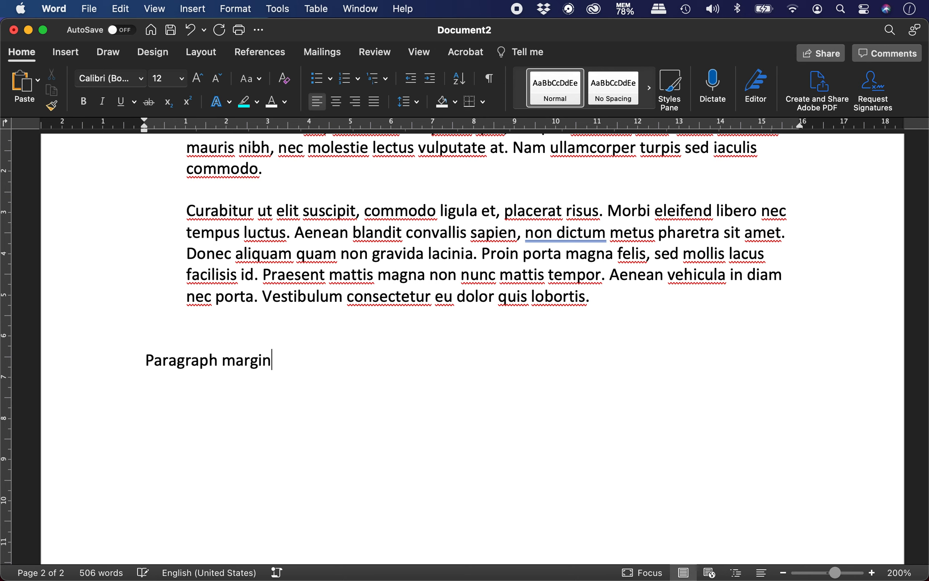
triple_click(196, 349)
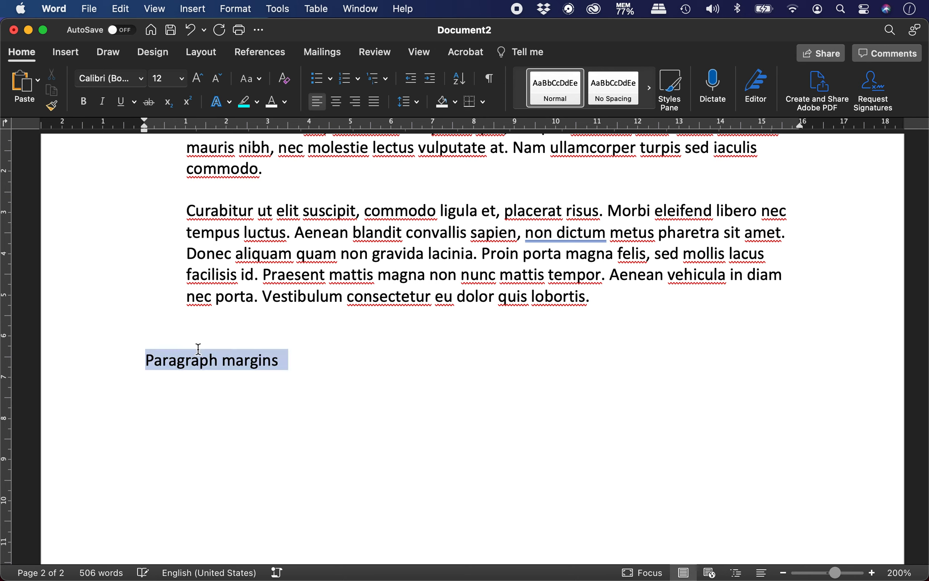
key(super+b)
key(Right)
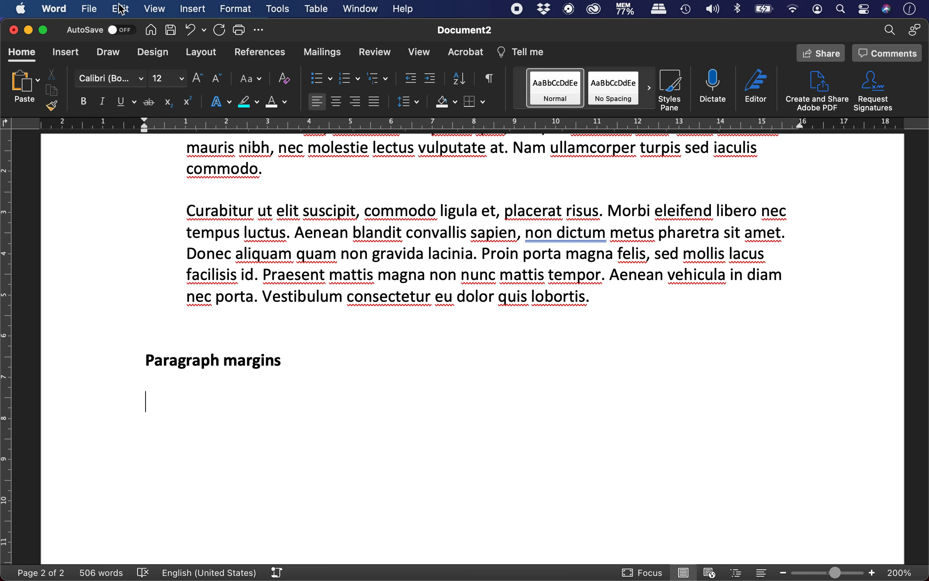
Paste the copied lorem ipsum under the heading as Unformatted Text via Edit > Paste Special
click(89, 9)
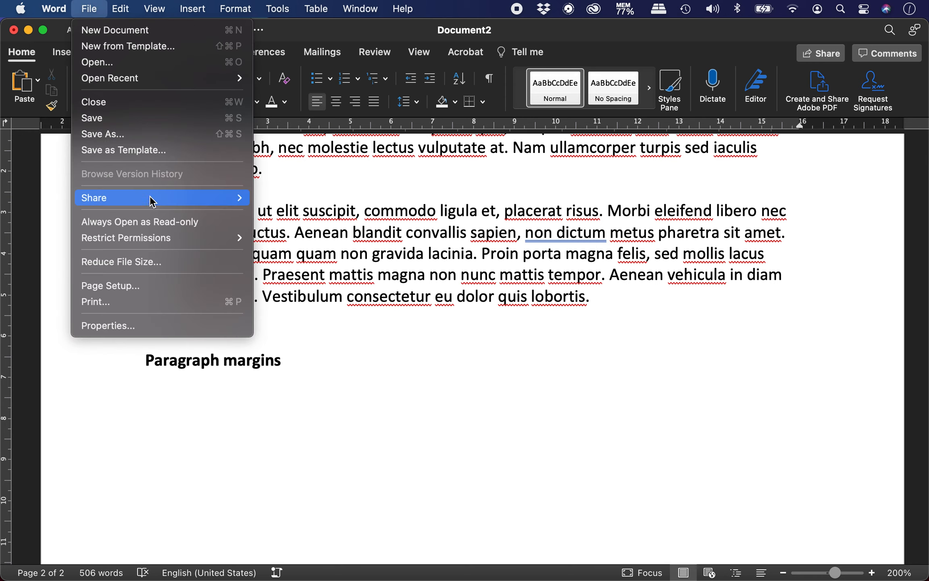
mouse_move(122, 6)
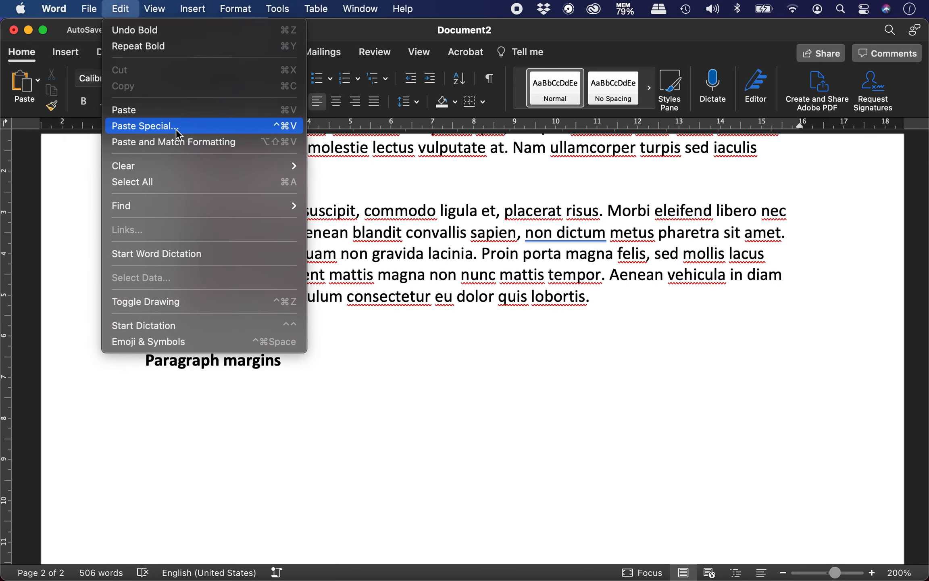
click(196, 127)
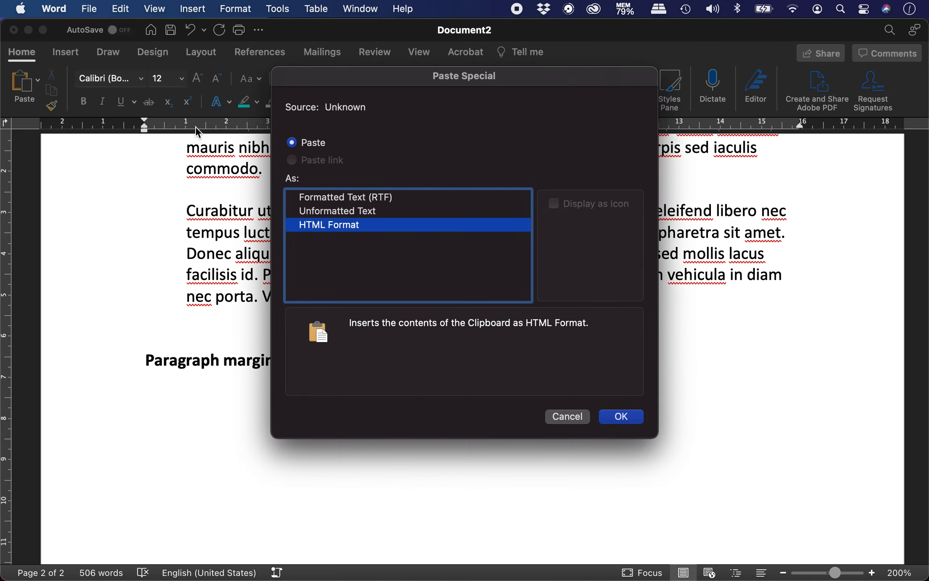
click(364, 215)
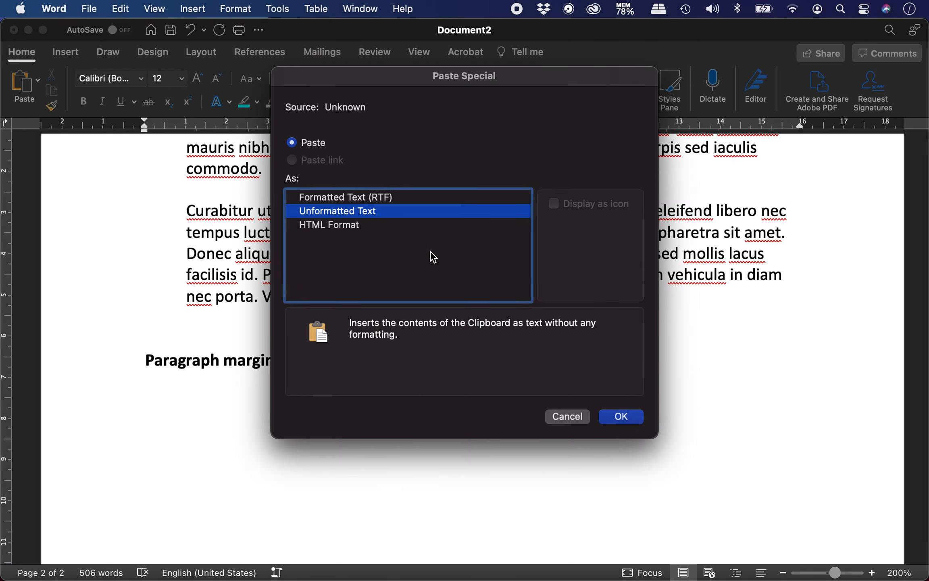
click(620, 417)
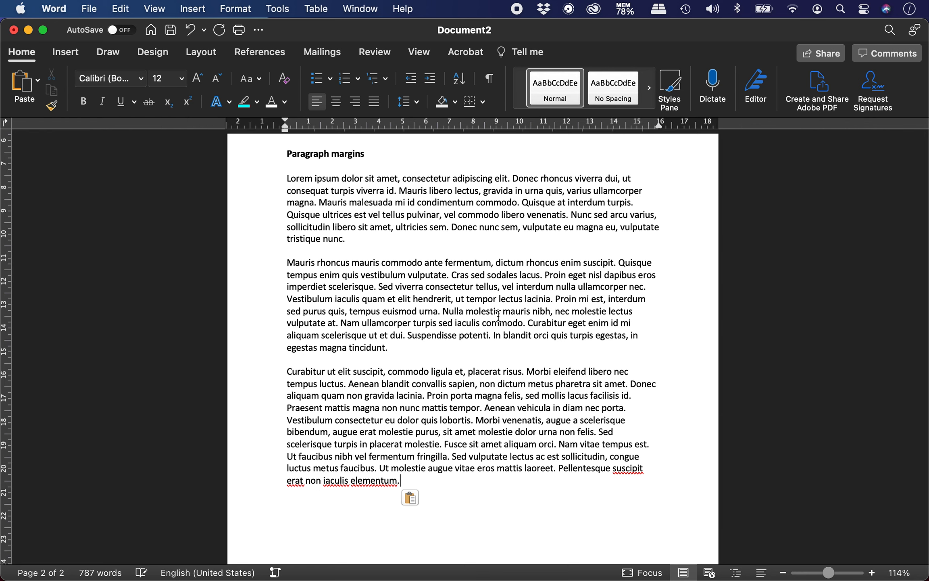
Delete the surplus sentences so the last paragraph starts with 'Proin', then add a new line
drag(529, 323, 535, 347)
key(BackSpace)
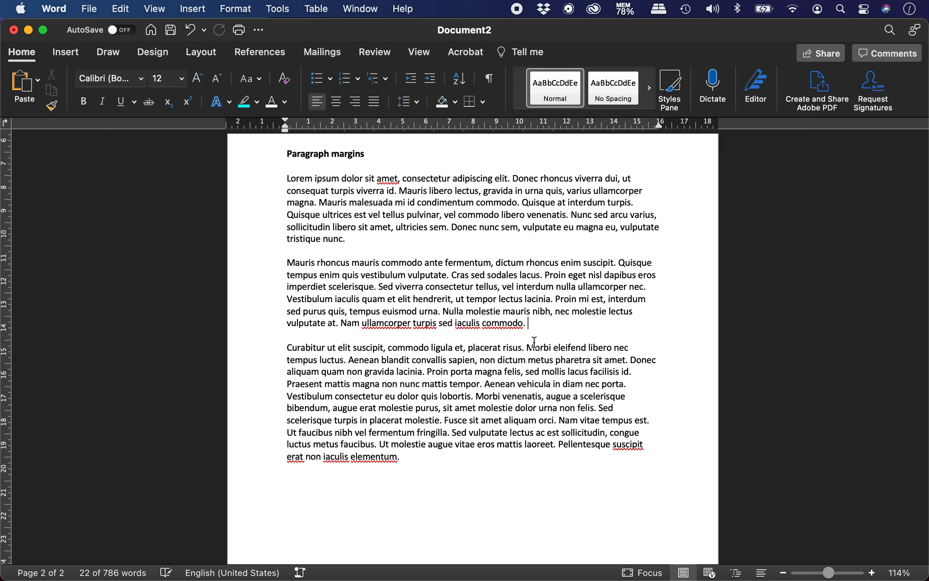
drag(428, 373, 292, 350)
key(BackSpace)
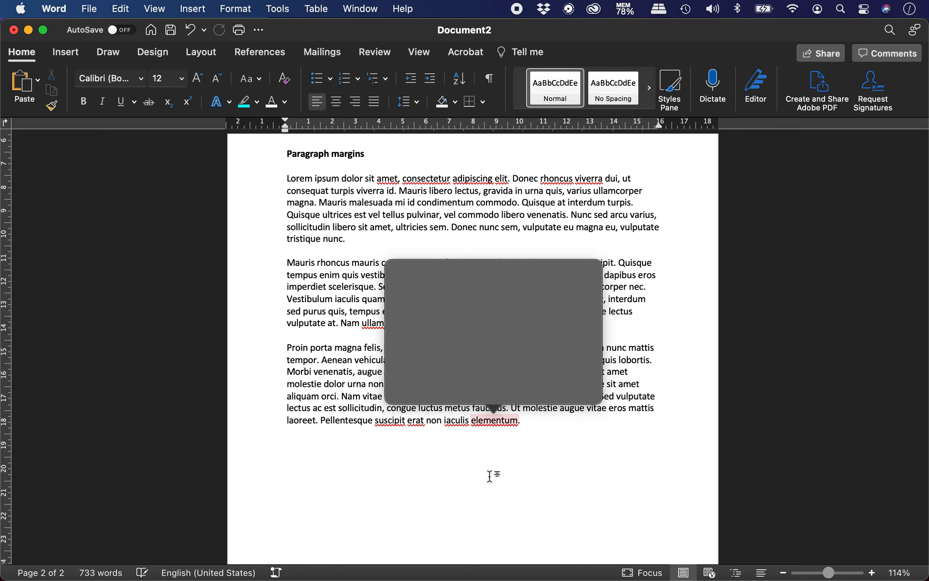
key(Return)
Indent the three Paragraph margins paragraphs about 1 cm from left and right using the ruler markers
drag(285, 178, 538, 419)
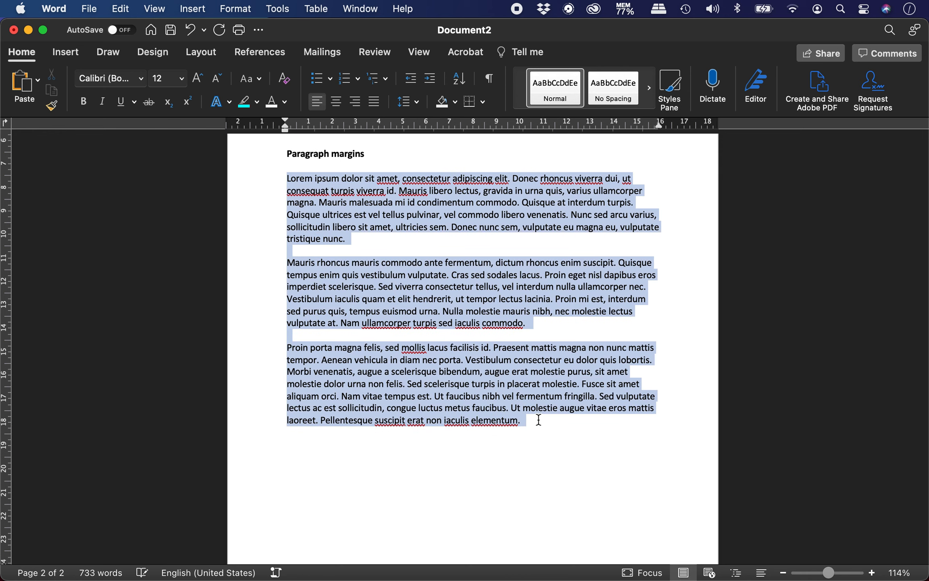
scroll(472, 312, up, 5)
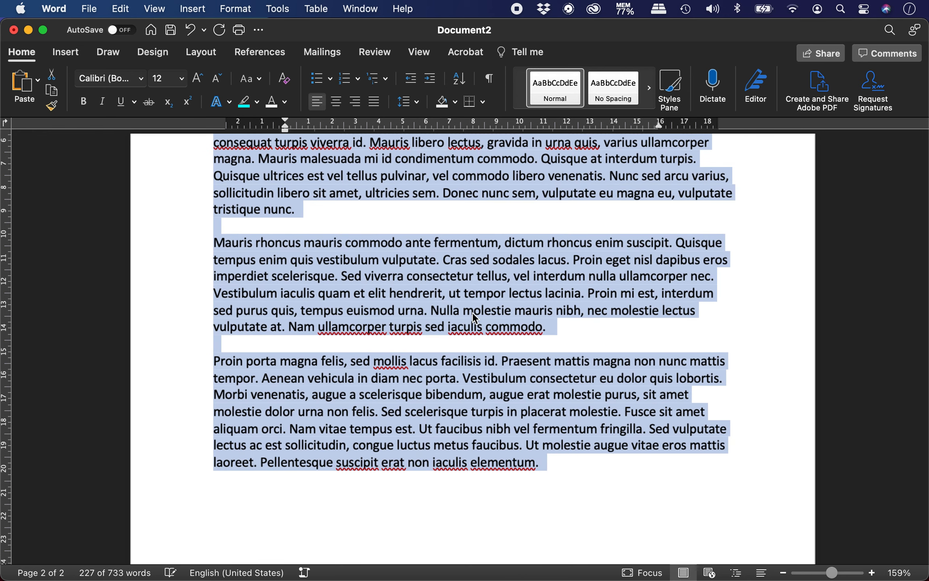
scroll(473, 312, down, 1)
scroll(472, 312, up, 3)
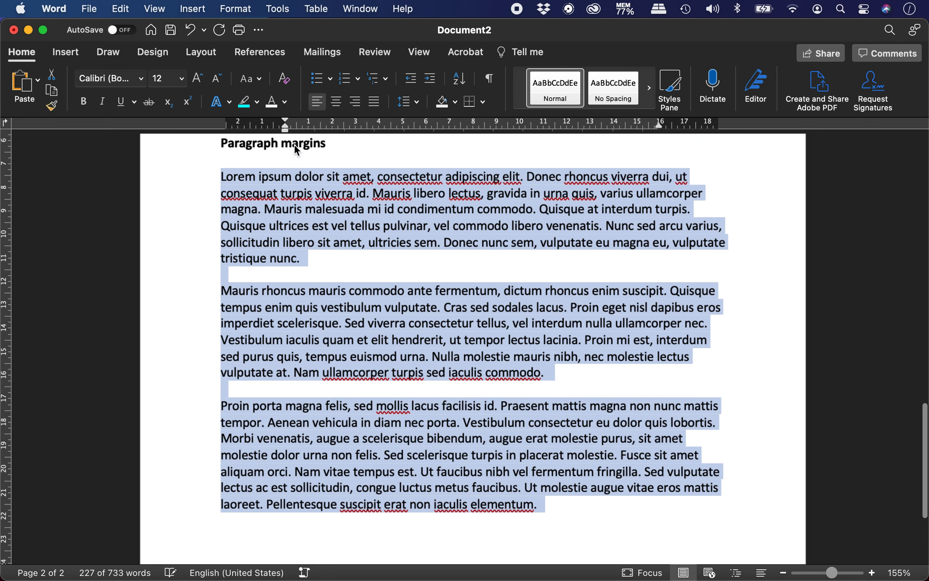
scroll(297, 149, up, 3)
scroll(232, 214, down, 2)
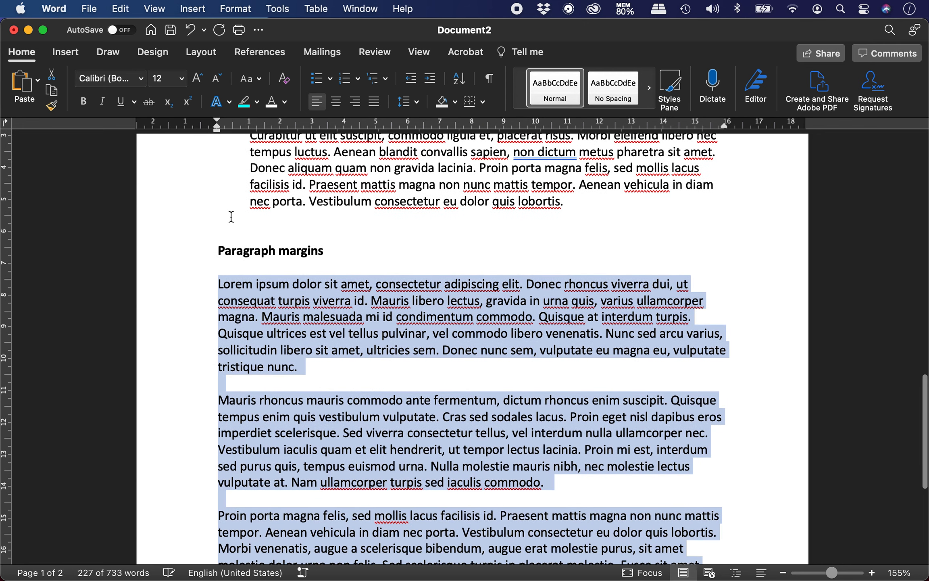
scroll(232, 216, down, 3)
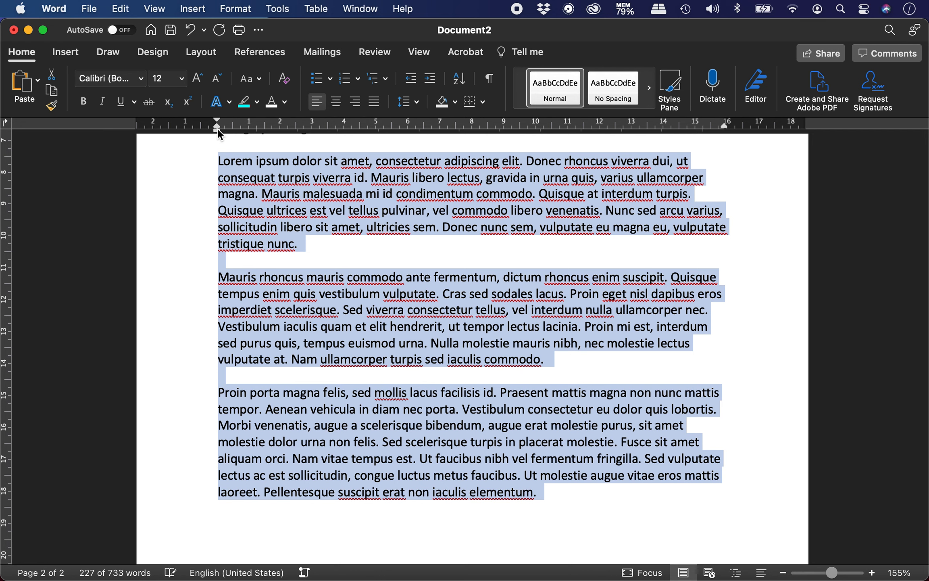
drag(217, 129, 280, 128)
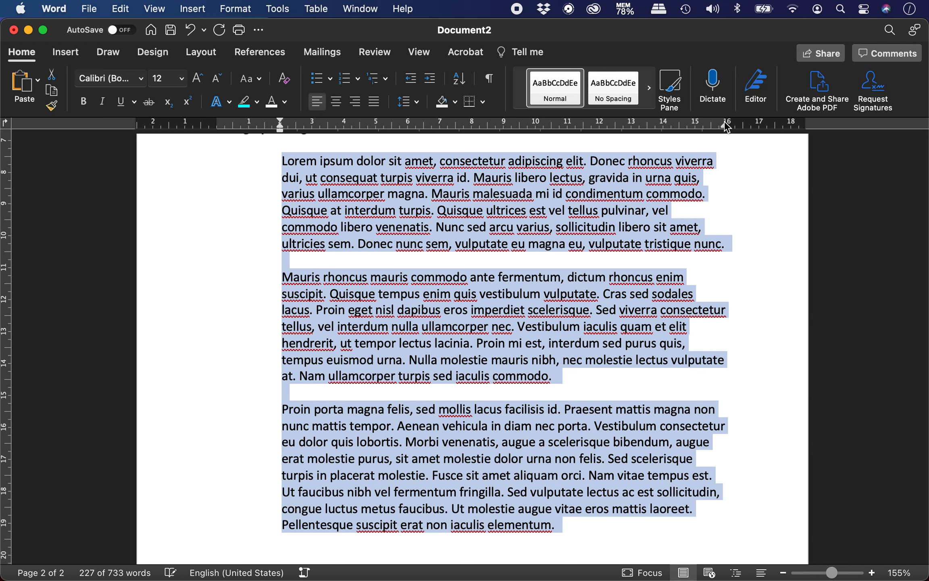
drag(725, 124, 695, 130)
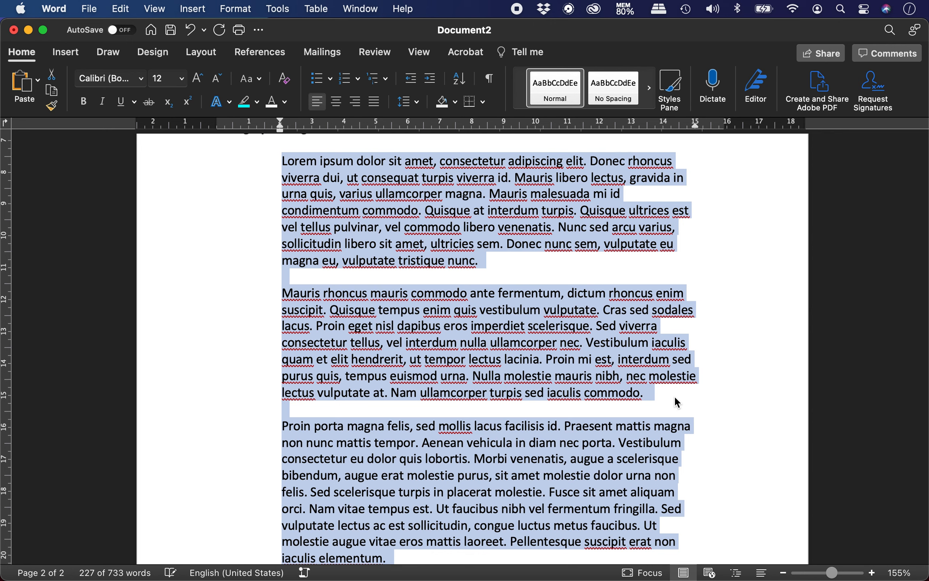
Review the earlier indent sections, then place the caret on the empty line below the last paragraph
scroll(675, 398, up, 5)
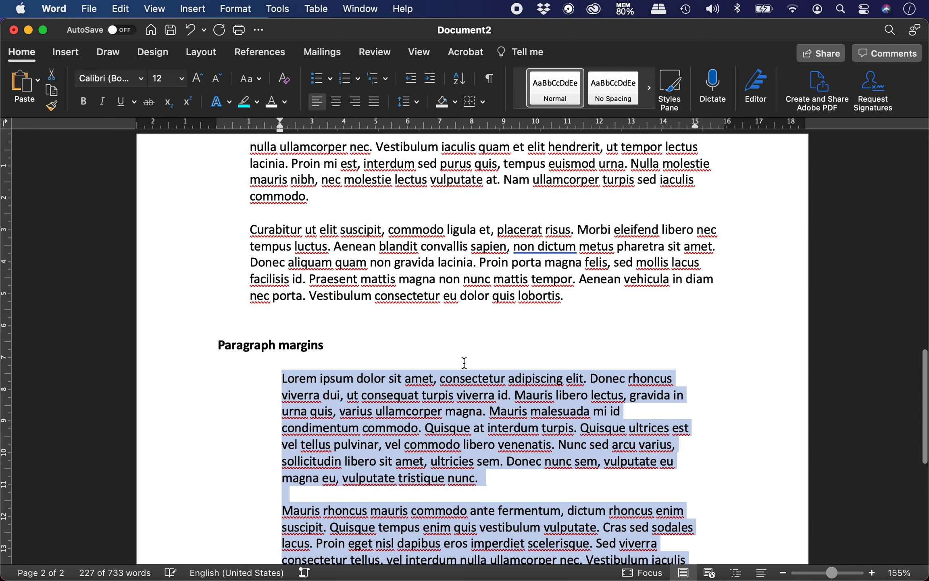
scroll(406, 300, up, 5)
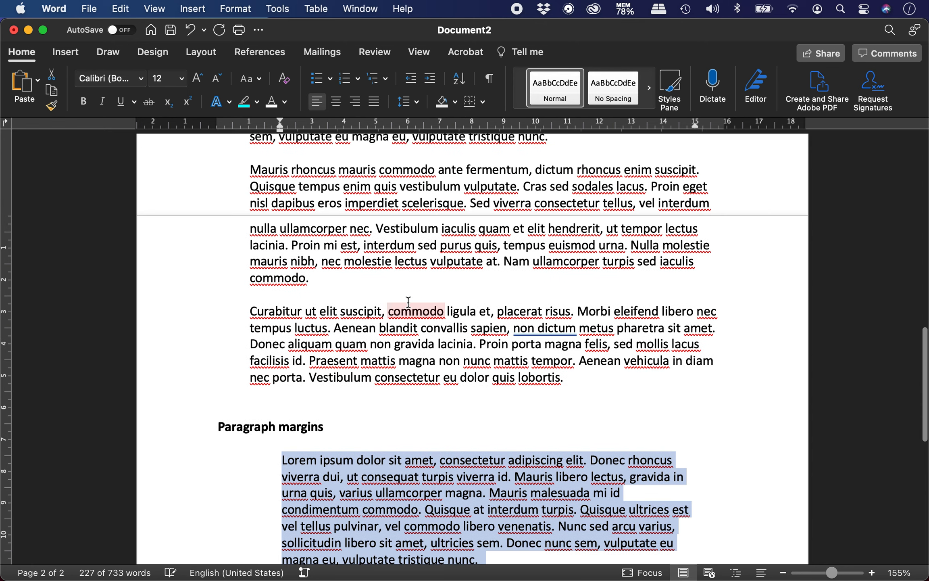
scroll(408, 301, up, 4)
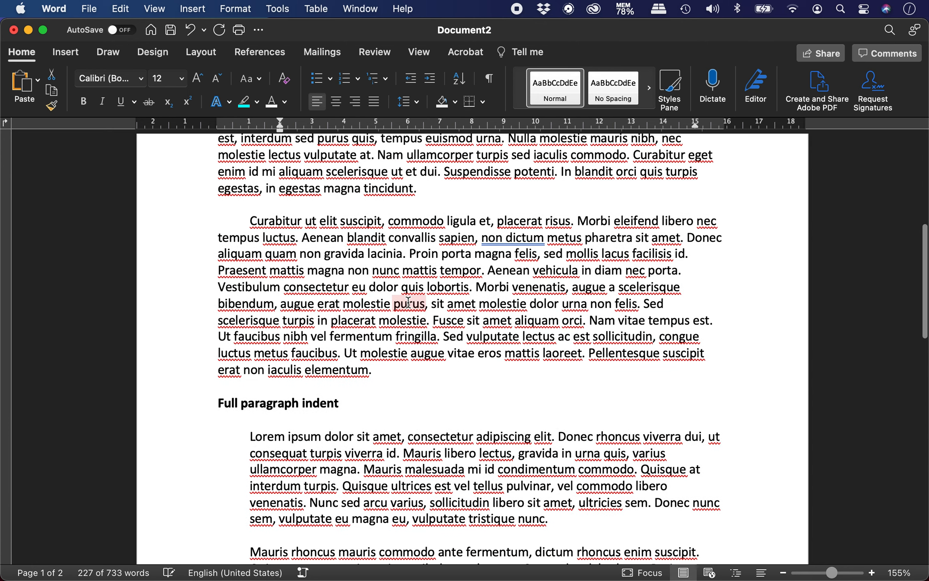
scroll(408, 301, down, 15)
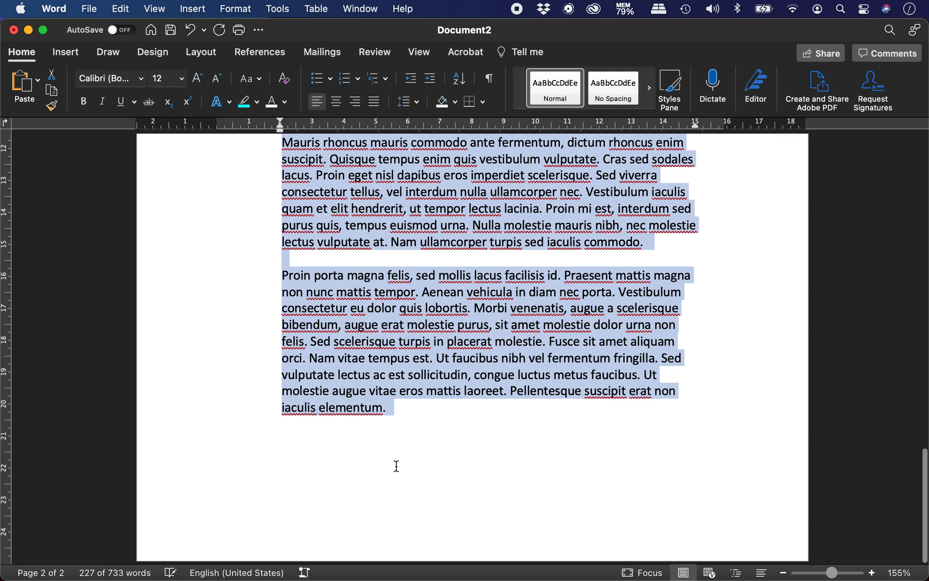
click(417, 431)
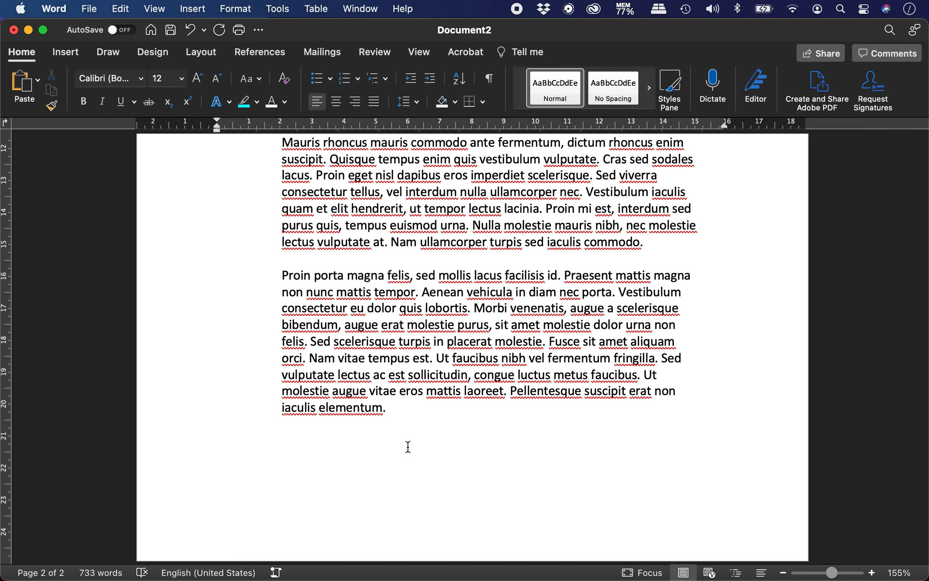
Add a bold 'Line and paragraph spacing' heading with an empty line below, then switch to Chrome
text(ne and paragraph spacing)
key(Return)
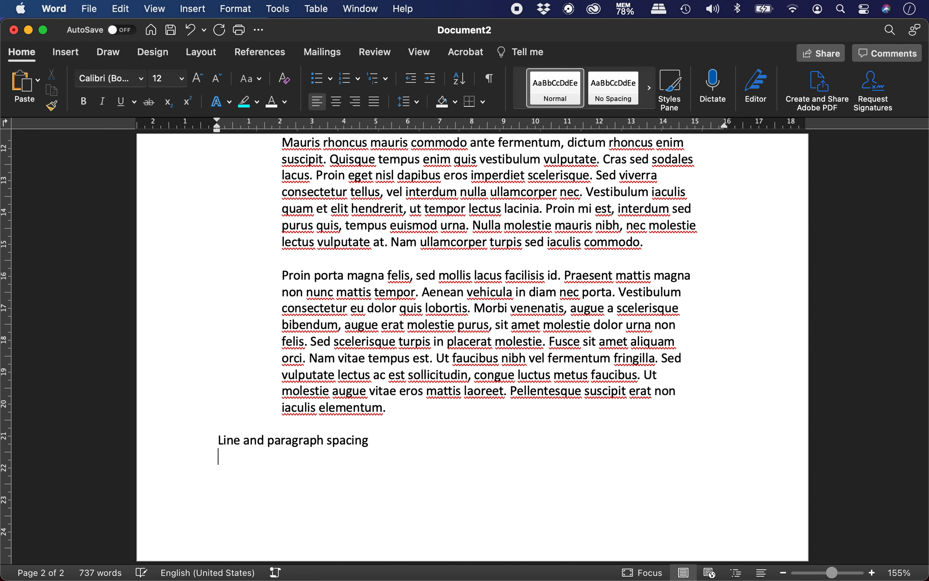
triple_click(407, 447)
key(super+b)
key(Right)
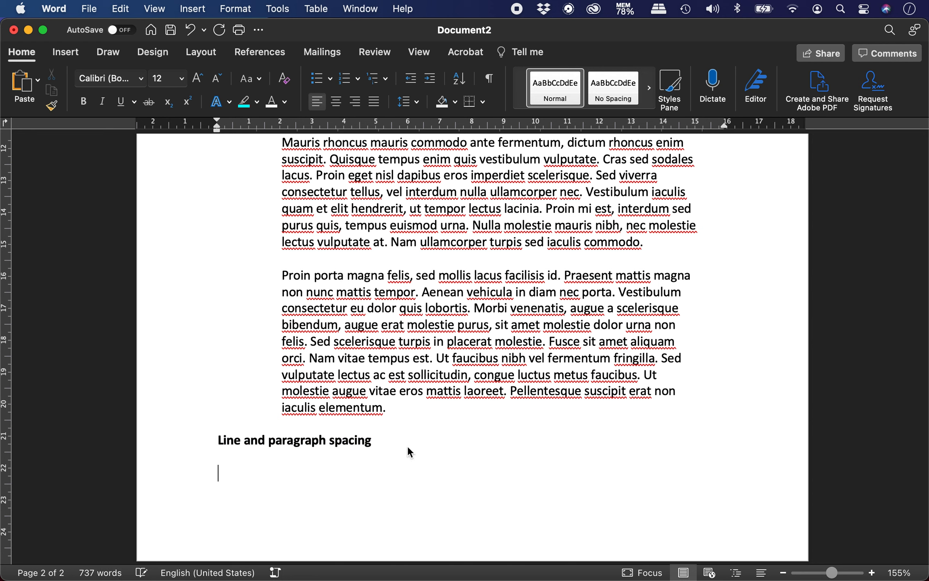
key(super+Tab)
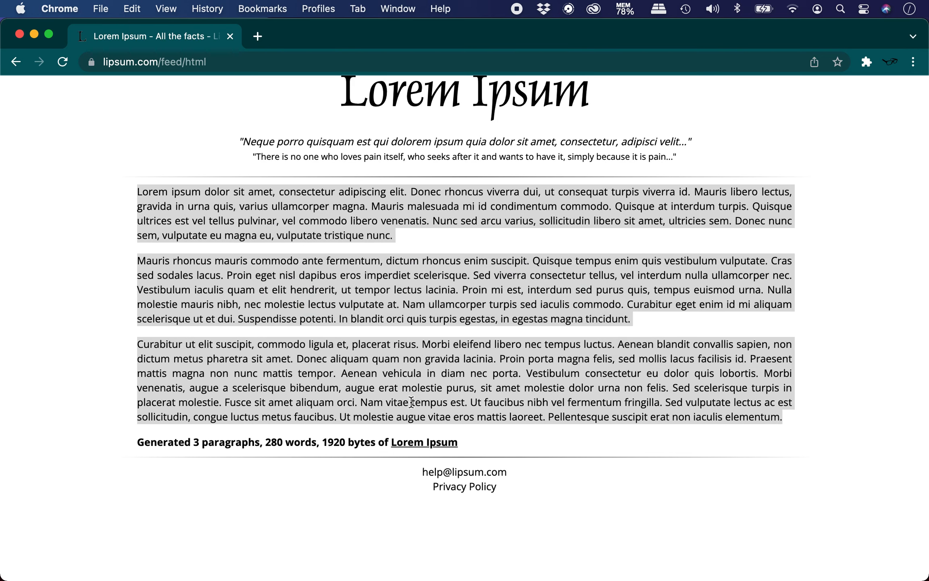
Generate 100 words of lorem ipsum on lipsum.com, copy the paragraph, and return to Word
key(super+bracketleft)
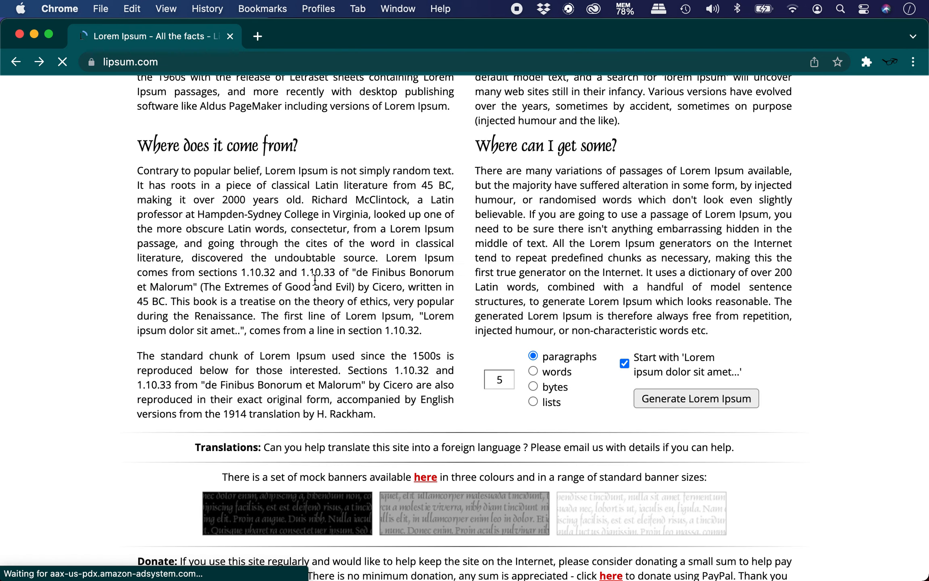
click(504, 381)
text(100)
click(532, 371)
click(693, 399)
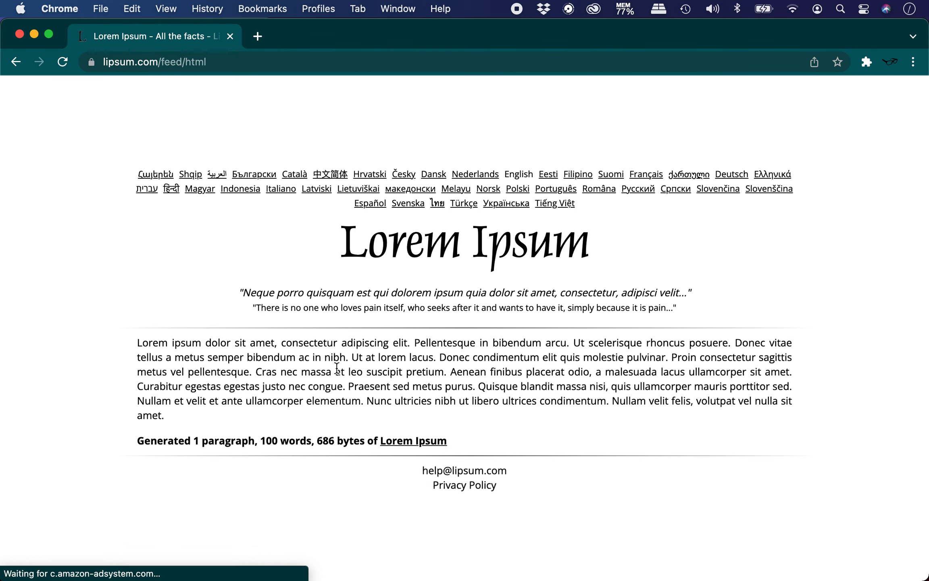
drag(139, 343, 191, 409)
key(super+c)
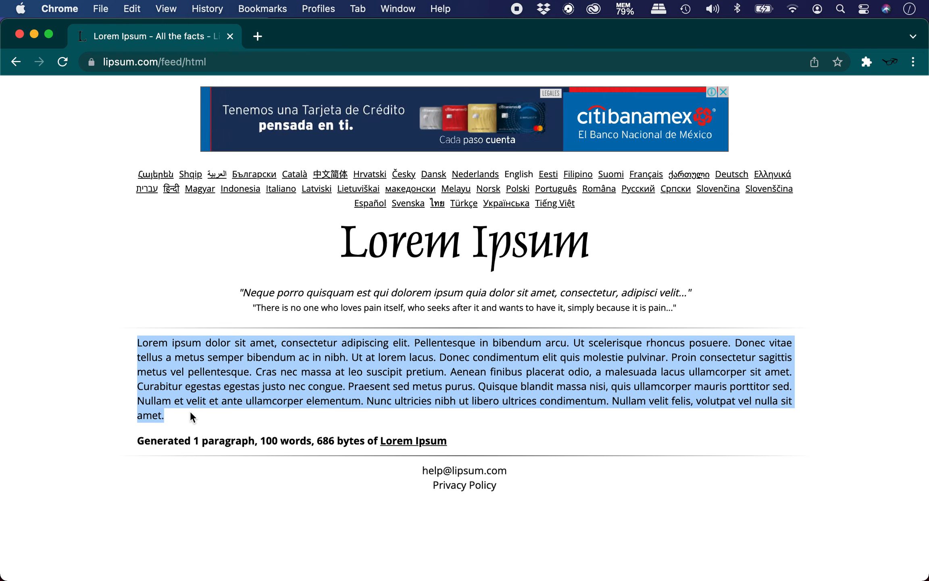
key(super+Tab)
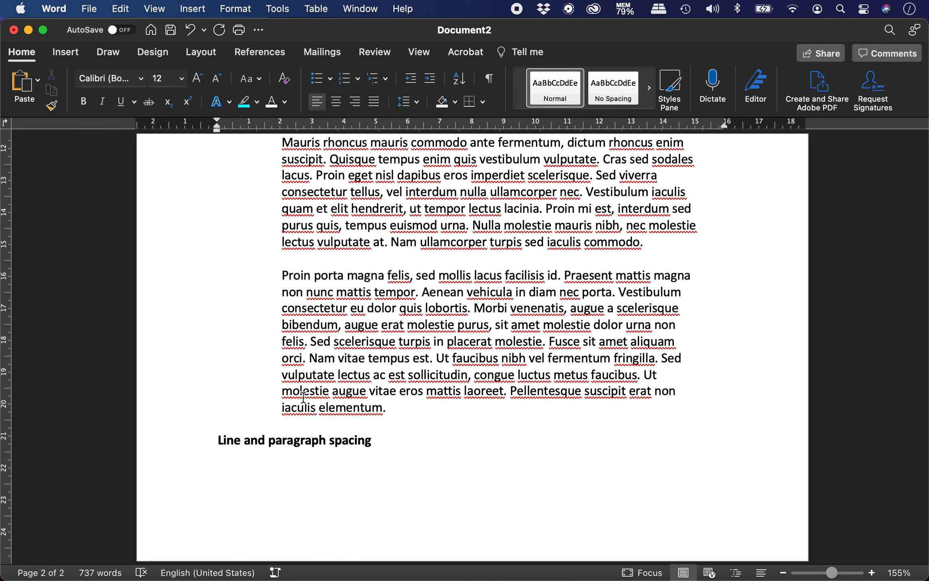
Paste the 100-word paragraph as Unformatted Text below the 'Line and paragraph spacing' heading
click(88, 9)
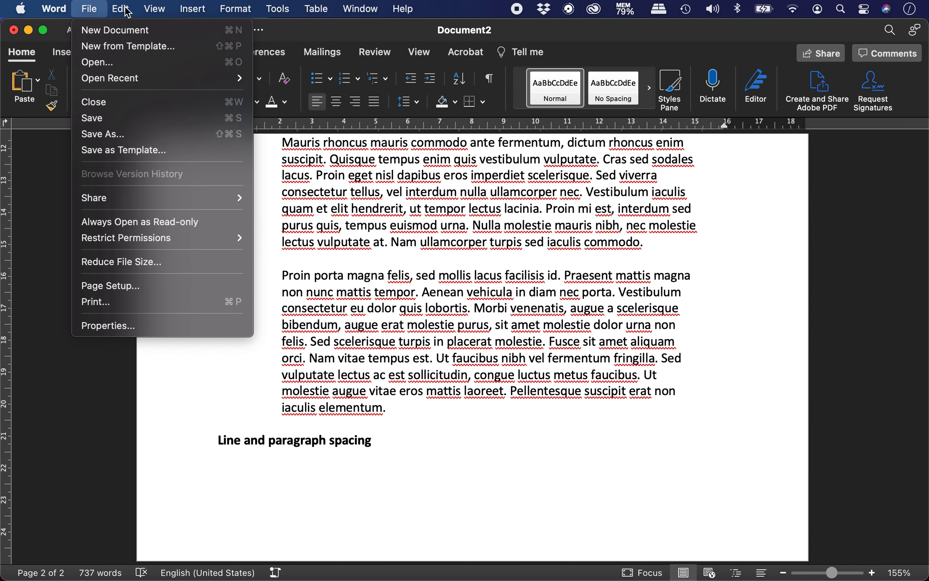
mouse_move(120, 9)
click(157, 125)
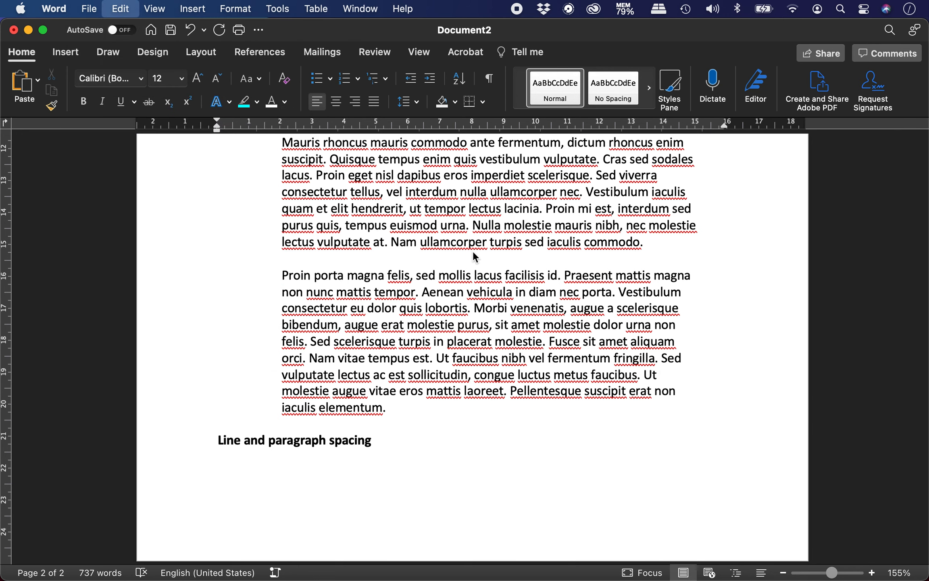
click(411, 213)
key(Return)
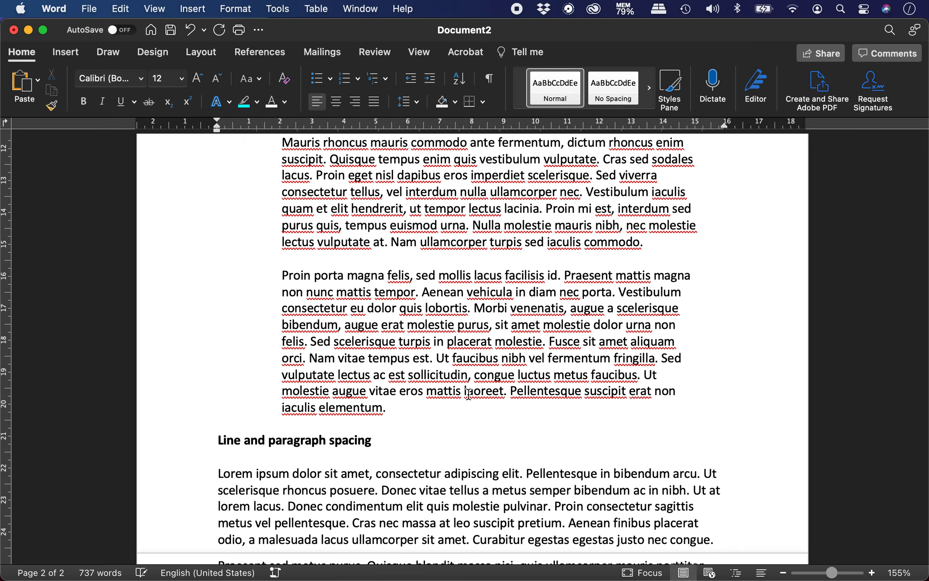
scroll(475, 396, down, 5)
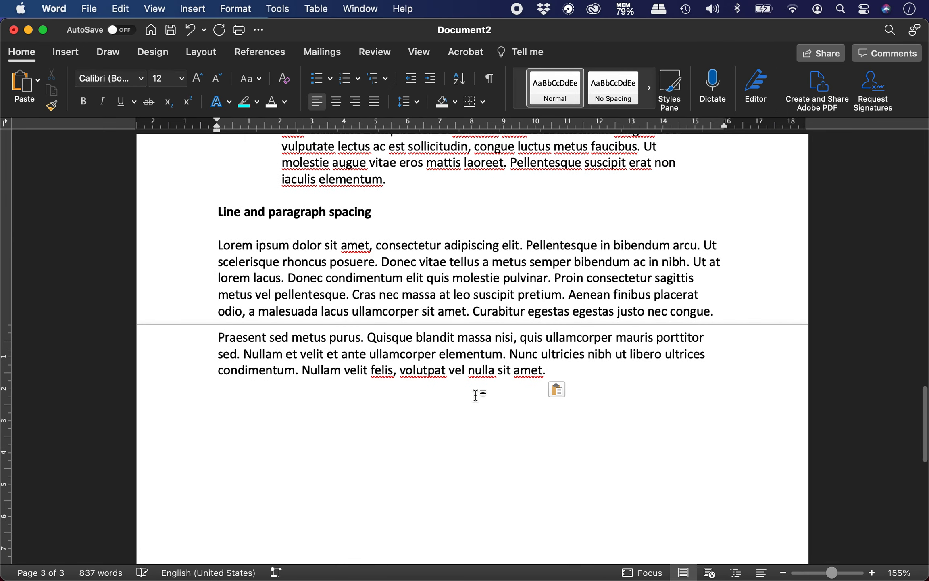
Break the pasted text into a new paragraph starting at 'Cras nec massa'
click(352, 293)
key(Return)
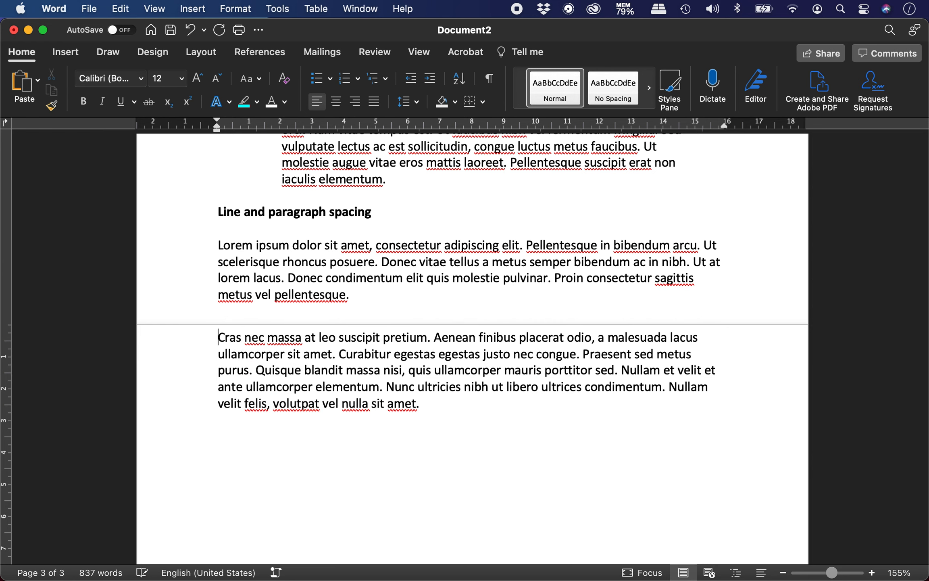
drag(217, 243, 427, 408)
click(526, 413)
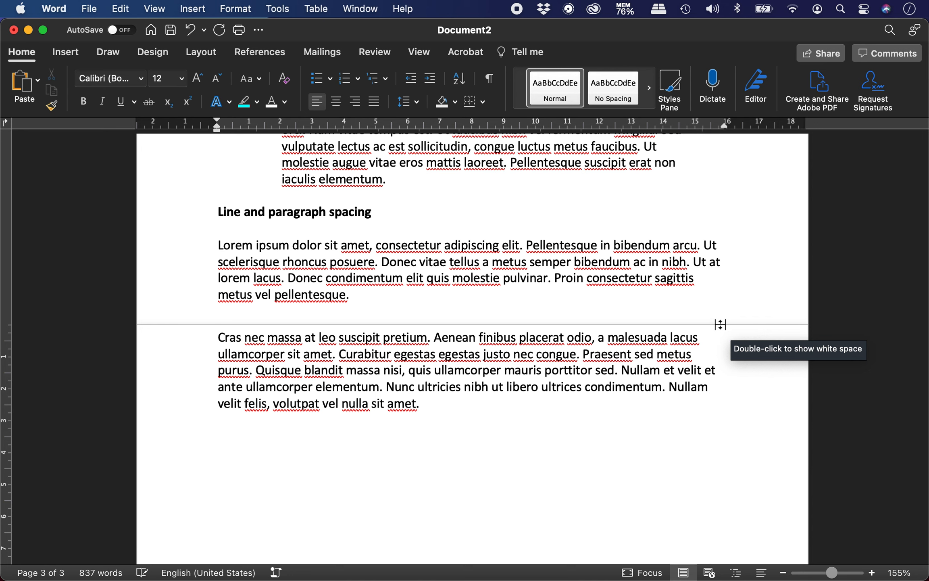
Show and then hide the white space between pages, ending at the end of the Cras paragraph
double_click(720, 324)
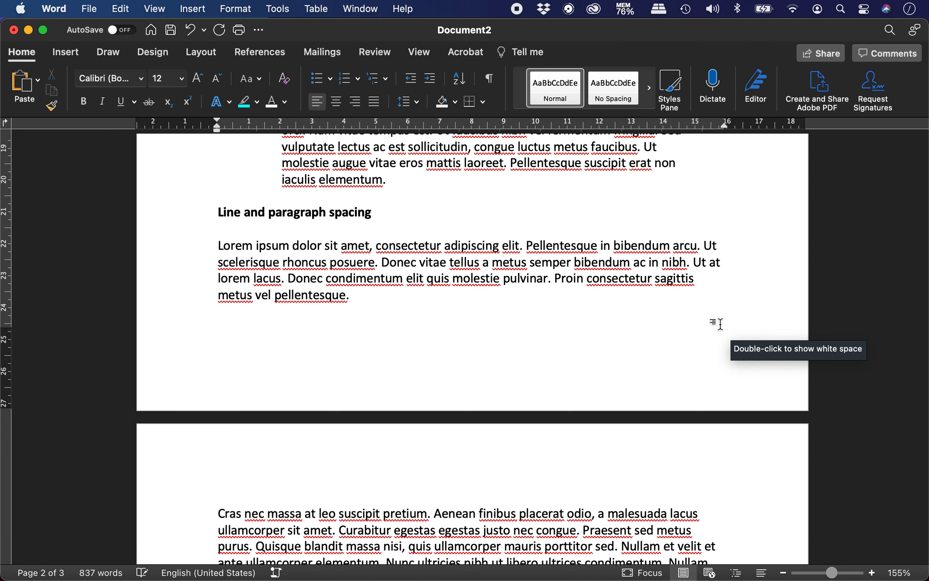
scroll(317, 394, down, 5)
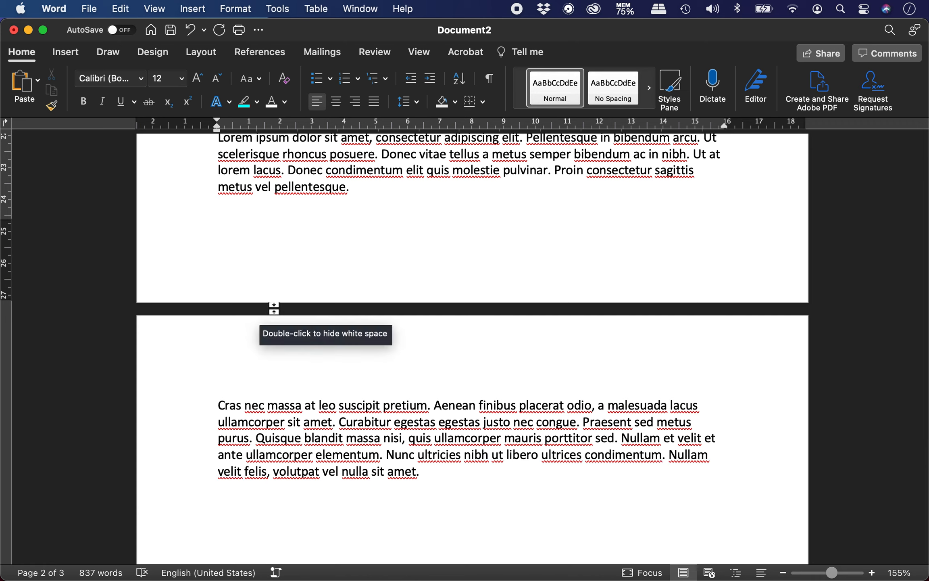
click(222, 204)
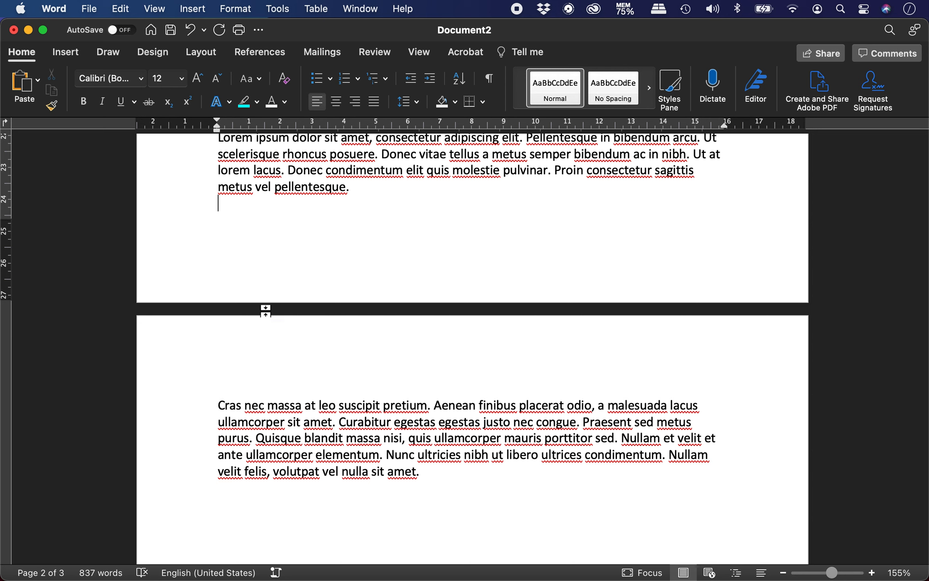
double_click(266, 307)
scroll(300, 291, up, 3)
scroll(300, 290, up, 1)
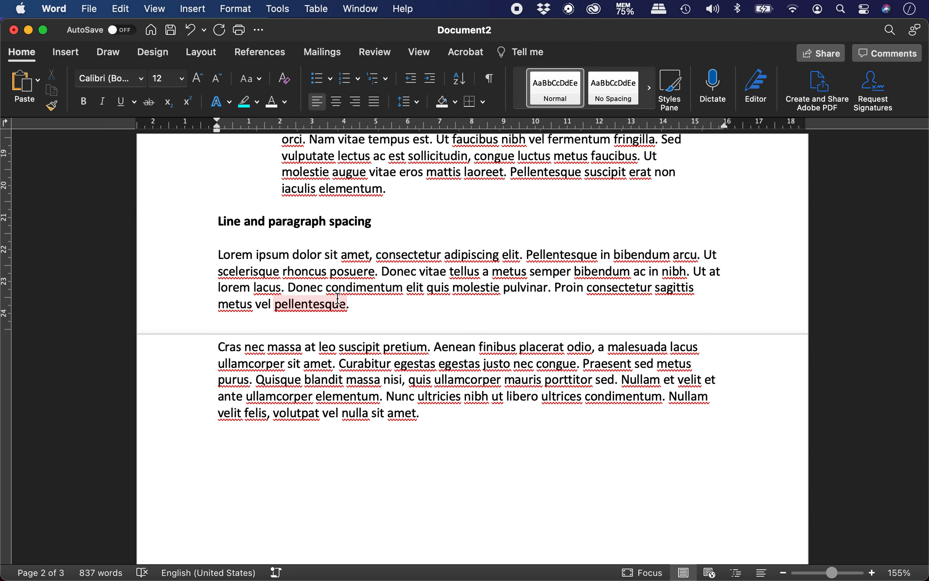
click(454, 463)
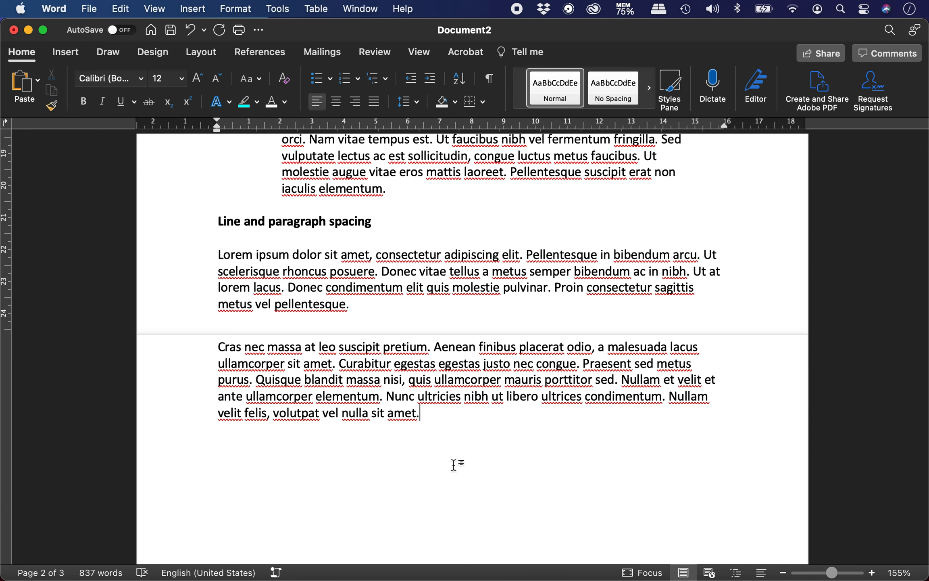
Select the Lorem and Cras paragraphs and bring up the Line Spacing dropdown
triple_click(218, 252)
drag(379, 348, 433, 414)
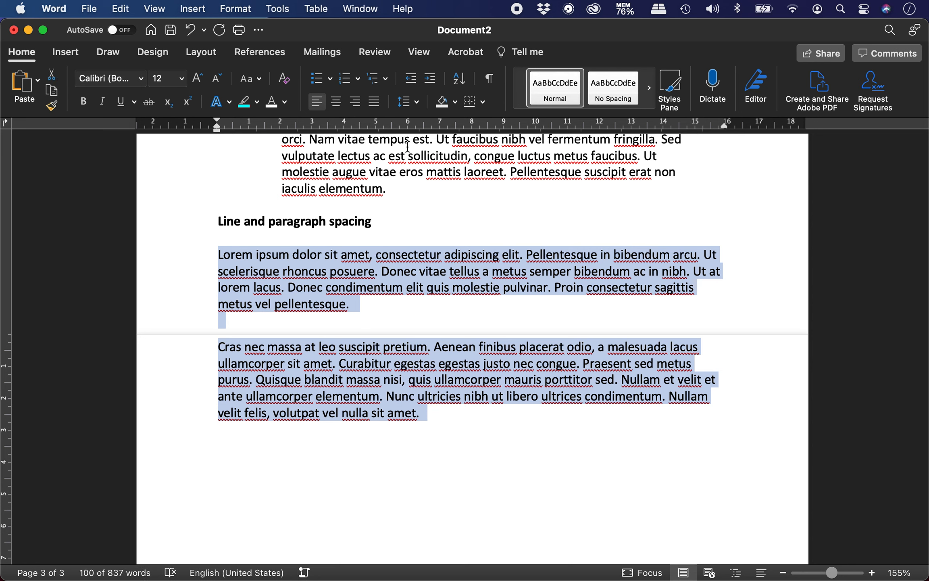
click(417, 102)
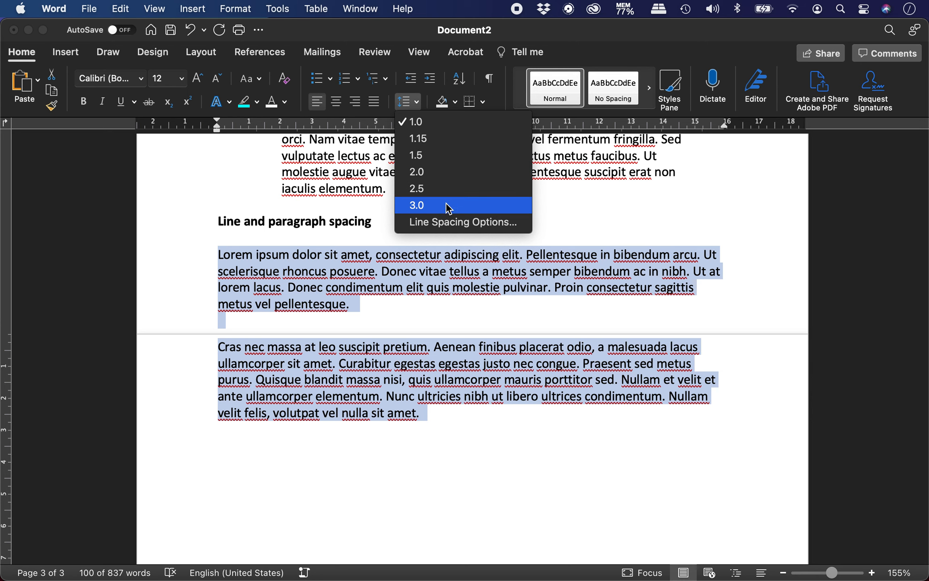
In the Paragraph dialog, set spacing before and after to 6 pt, keeping Single line spacing
click(473, 226)
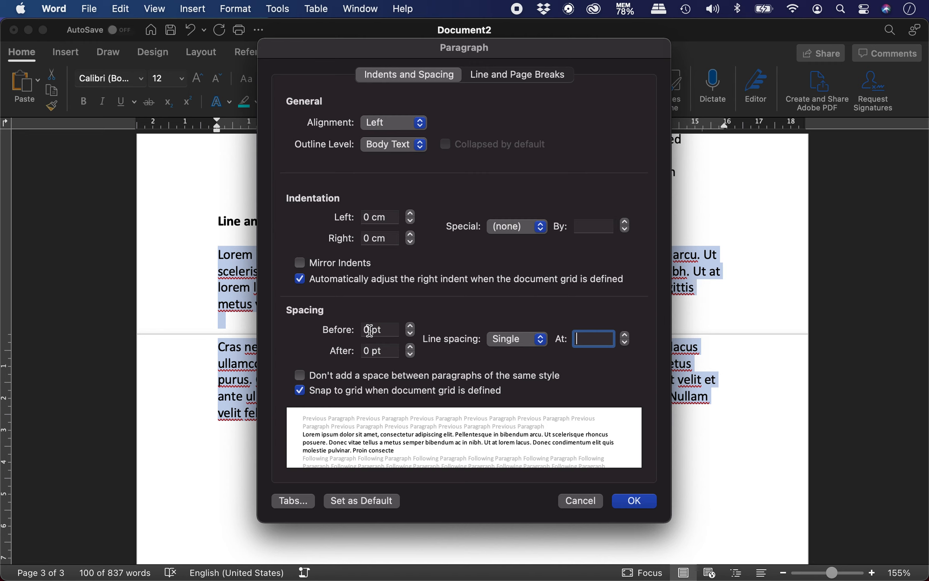
click(410, 328)
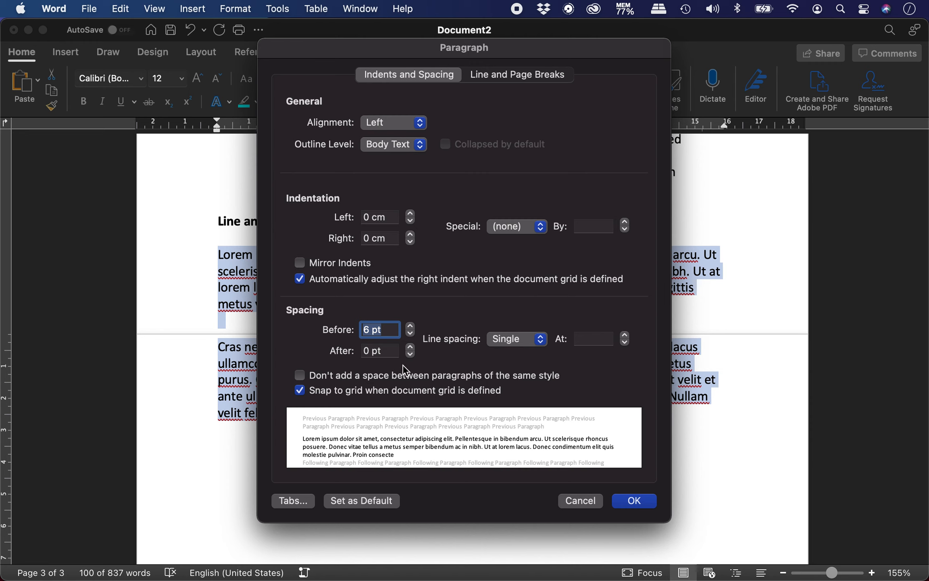
click(411, 347)
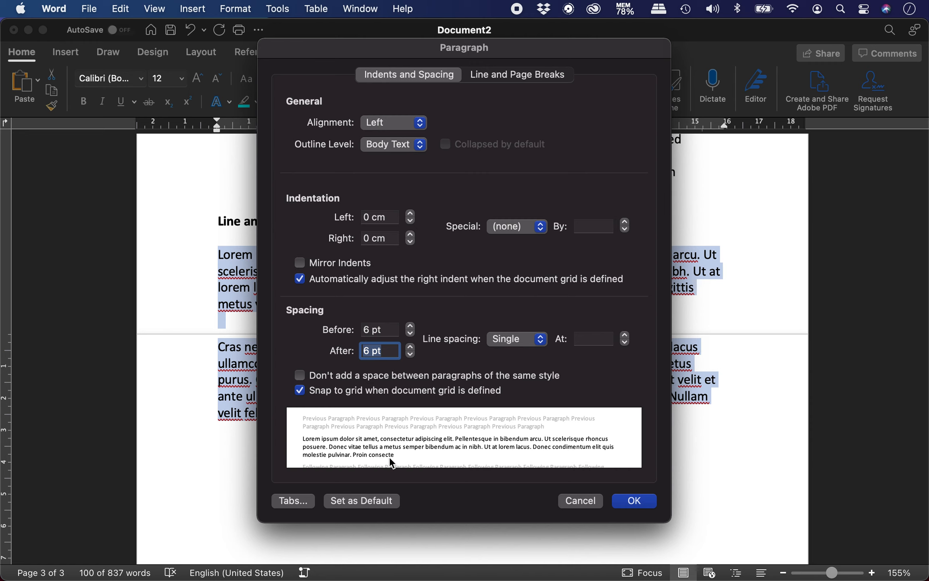
click(518, 345)
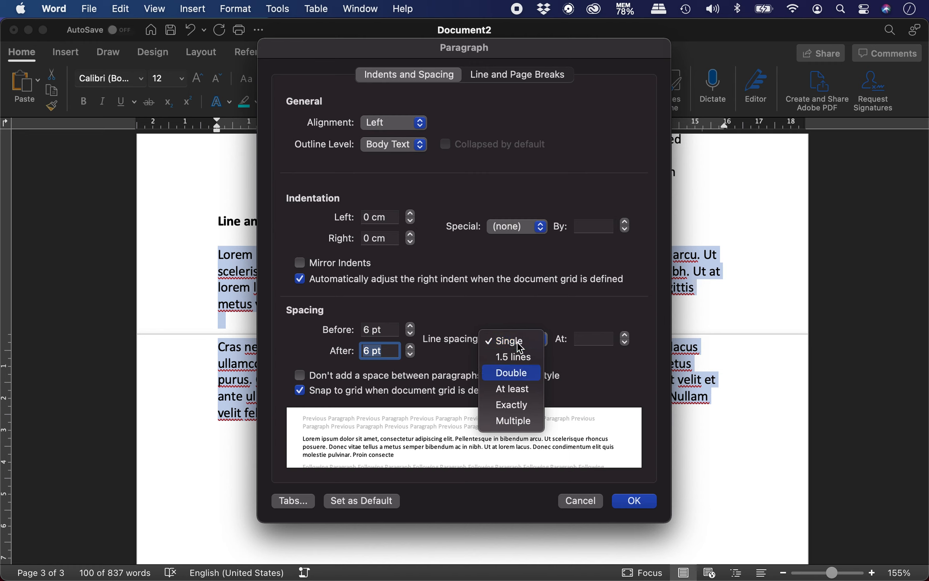
click(599, 349)
click(597, 340)
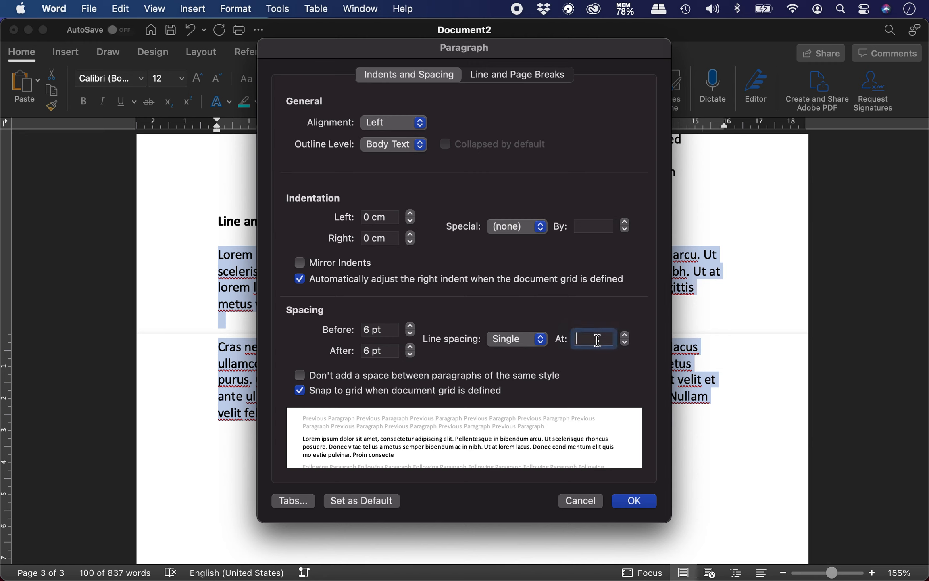
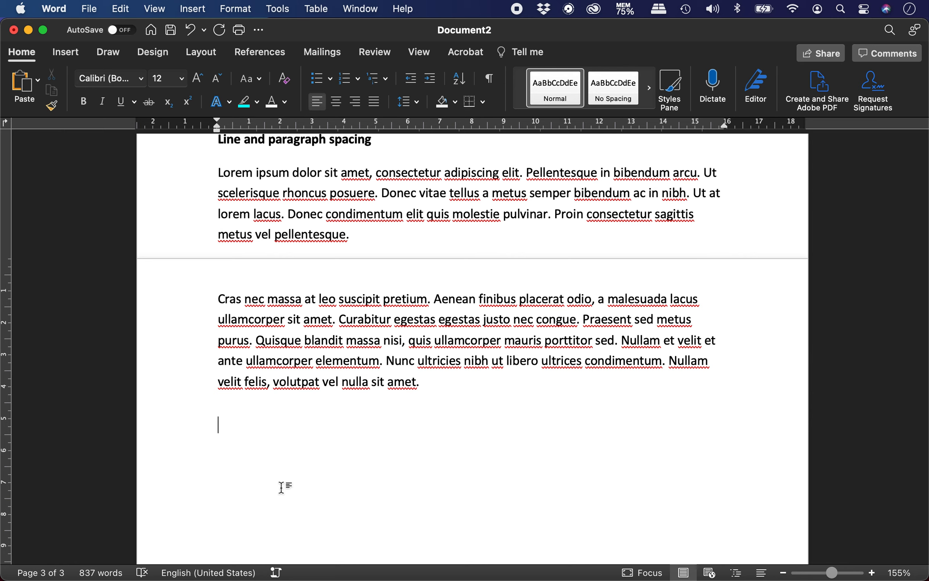
Turn on bold and start typing the 'Paragraph align…' heading below the spacing section
key(super+b)
text(Paragraph a)
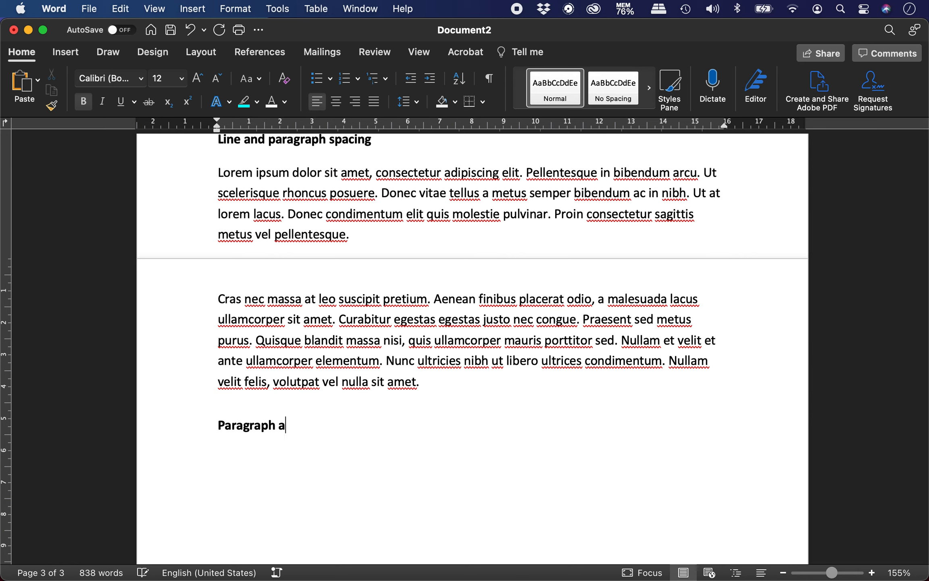
text(lign ment)
Turn bold off for the body text and fetch lorem ipsum from Chrome
key(super+b)
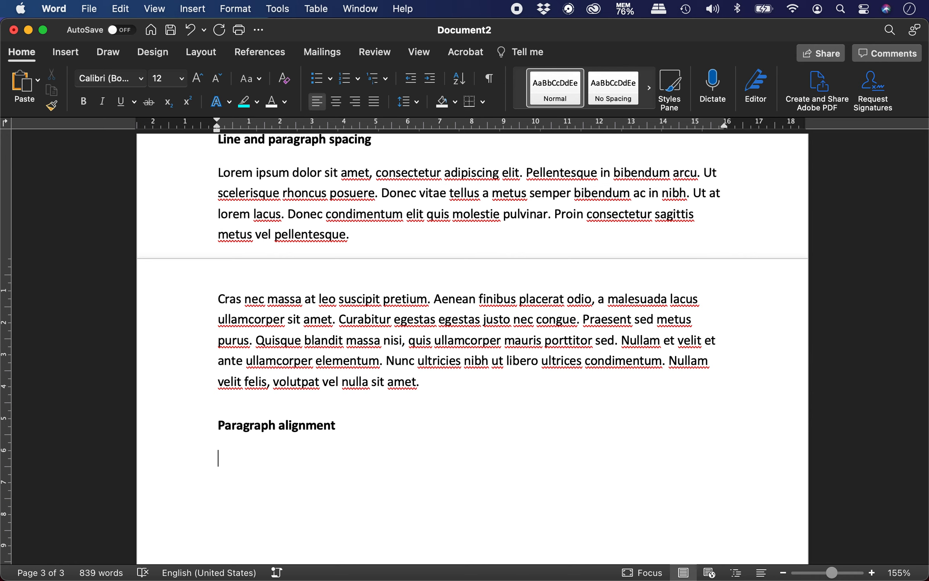
key(super+Tab)
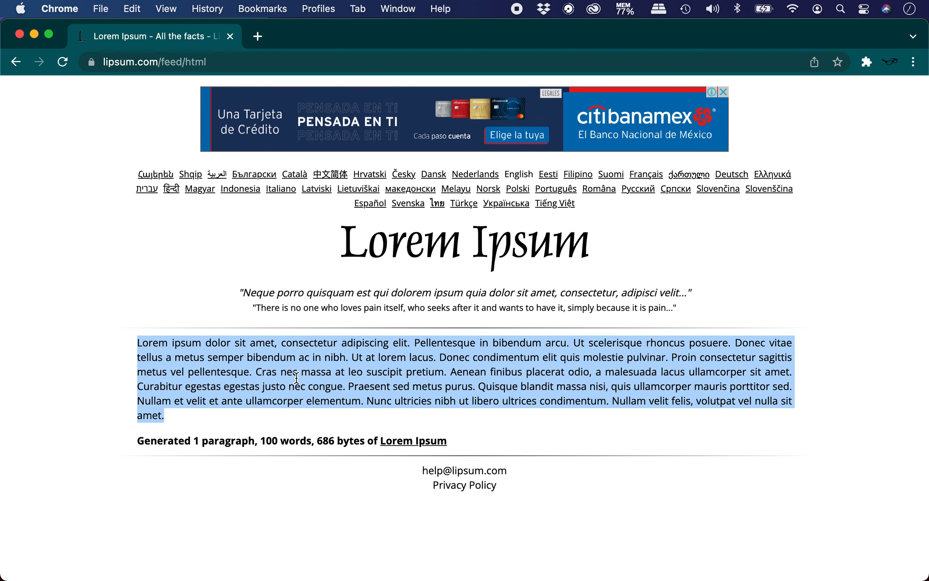
key(super+Tab)
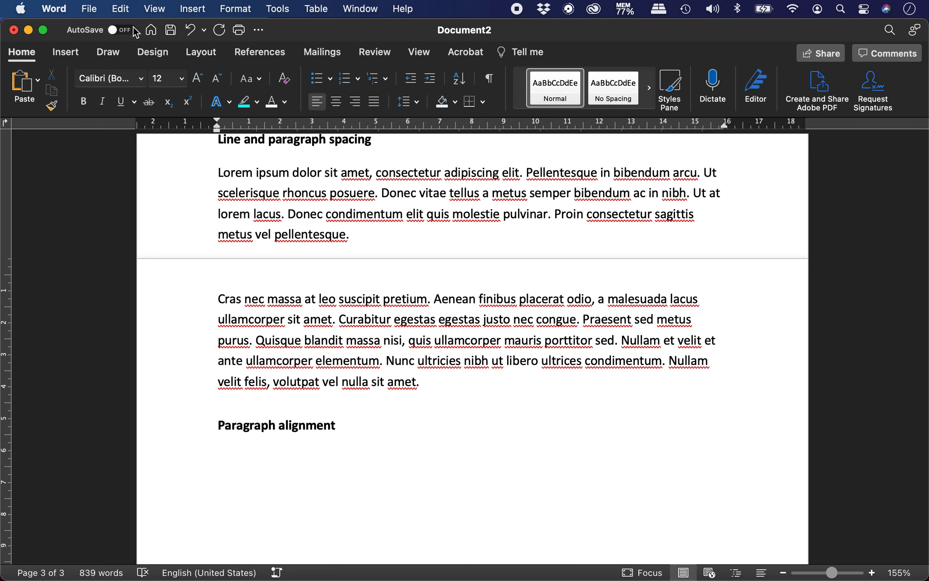
Type the 'Left' label, try a normal paste of the lorem ipsum, and undo it
click(130, 12)
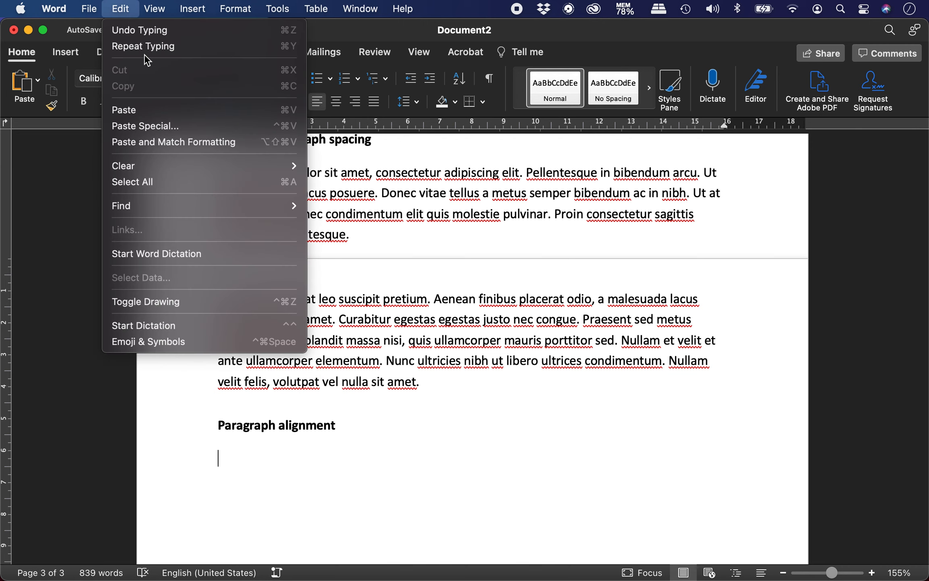
key(Escape)
text(L)
text(Lorem ipsum dolor sit amet, consectetur adipiscing elit. Pellentesque in bibendum arcu. Ut scelerisque rhoncus posuere. Donec vitae tellus a metus semper bibendum ac in nibh. Ut at lorem lacus. Donec condimentum elit quis molestie pulvinar. Proin consectetur sagittis metus vel pellentesque. Cras nec massa at leo suscipit pretium. Aenean finibus placerat odio, a malesuada lacus ullamcorper sit amet. Curabitur egestas egestas justo nec congue. Praesent sed metus purus. Quisque blandit massa nisi, quis ullamcorper mauris porttitor sed. Nullam et velit et ante ullamcorper elementum. Nunc ultricies nibh ut libero ultrices condimentum. Nullam velit felis, volutpat vel nulla sit amet.)
scroll(296, 419, down, 3)
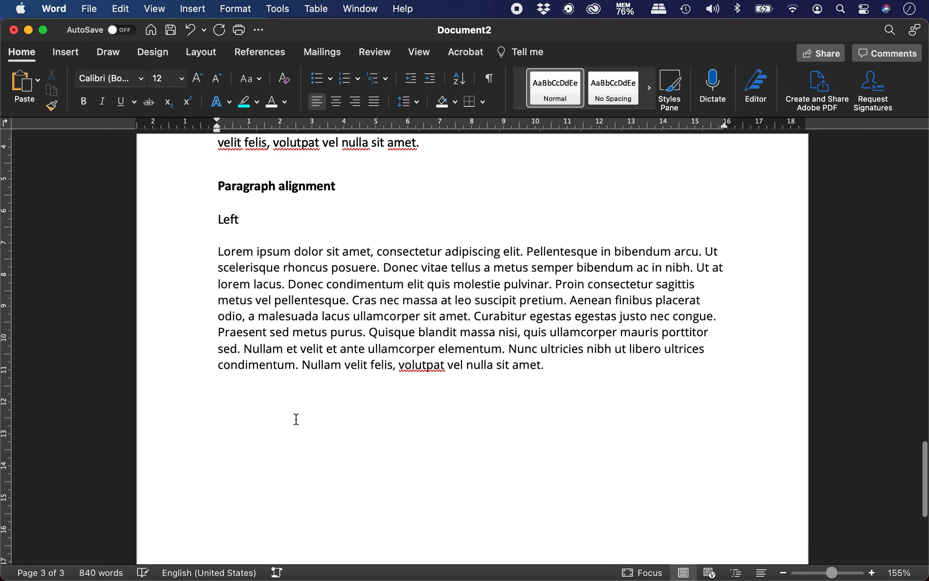
key(super+z)
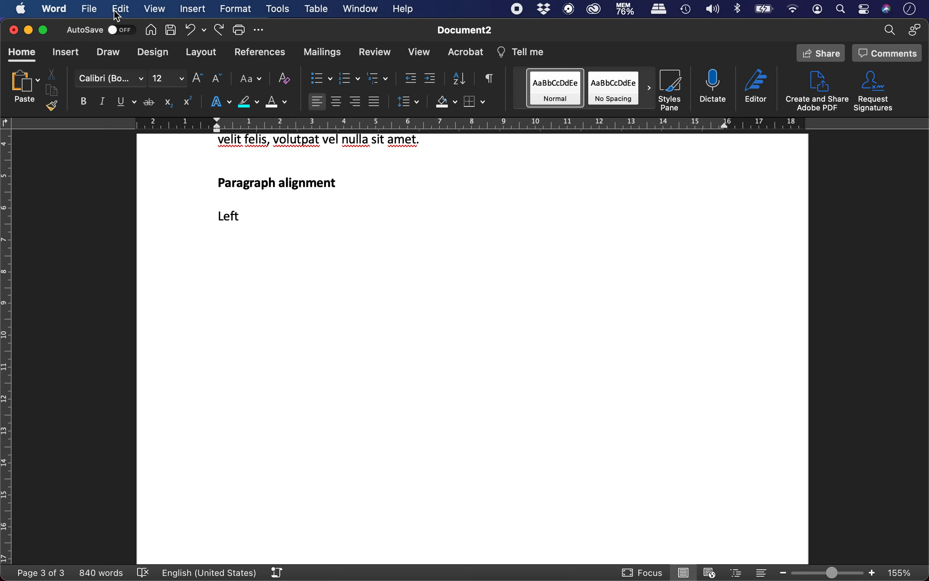
Paste the lorem ipsum under Left as Unformatted Text via Paste Special
click(120, 9)
click(198, 125)
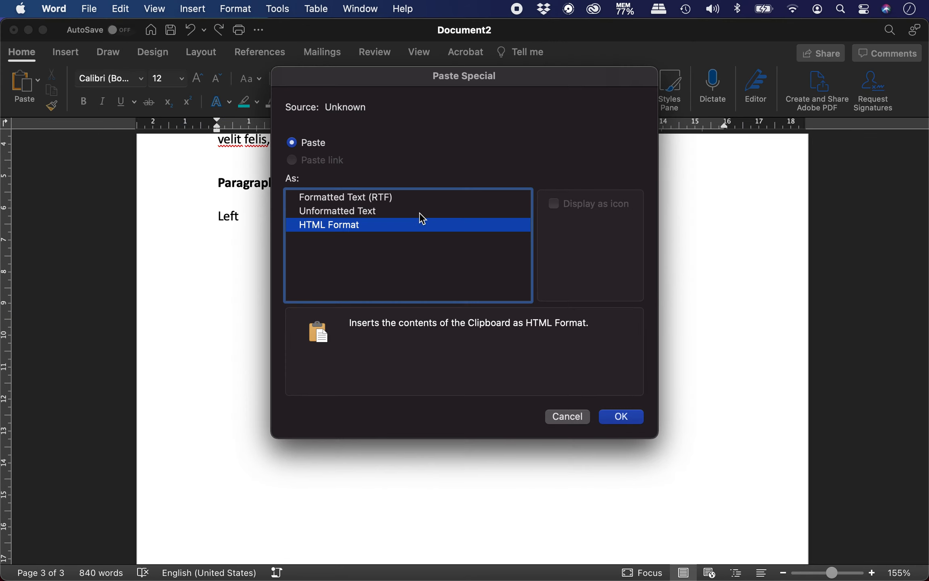
double_click(402, 211)
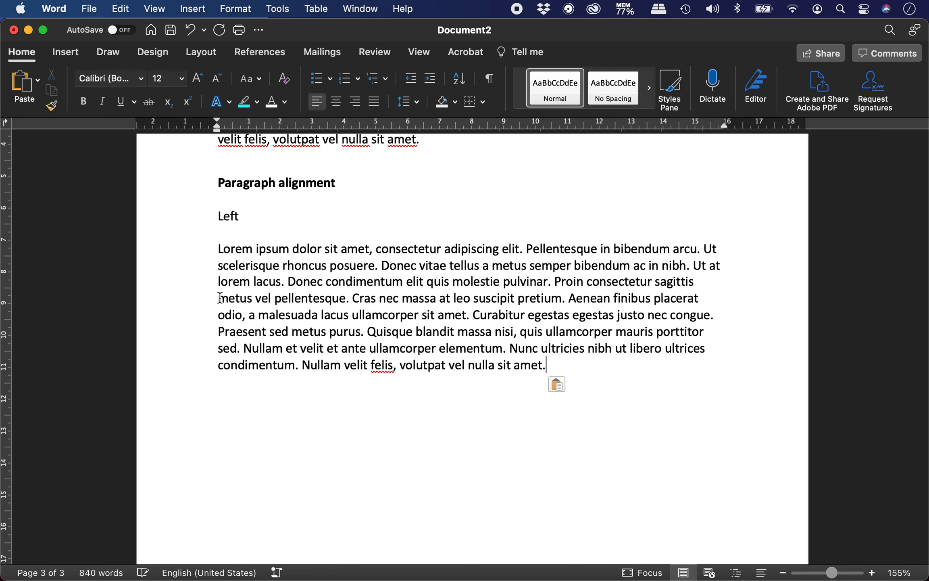
key(Return)
drag(220, 249, 559, 361)
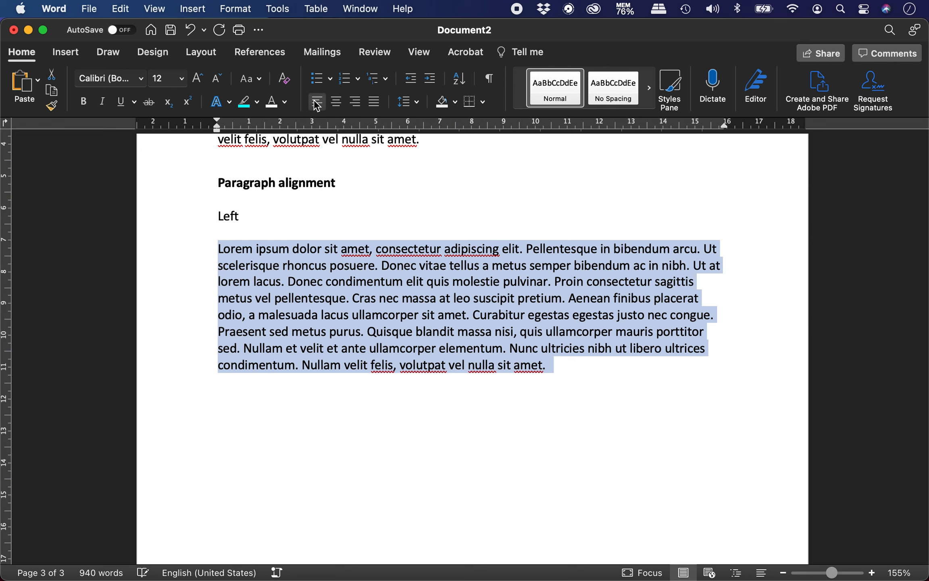
click(301, 390)
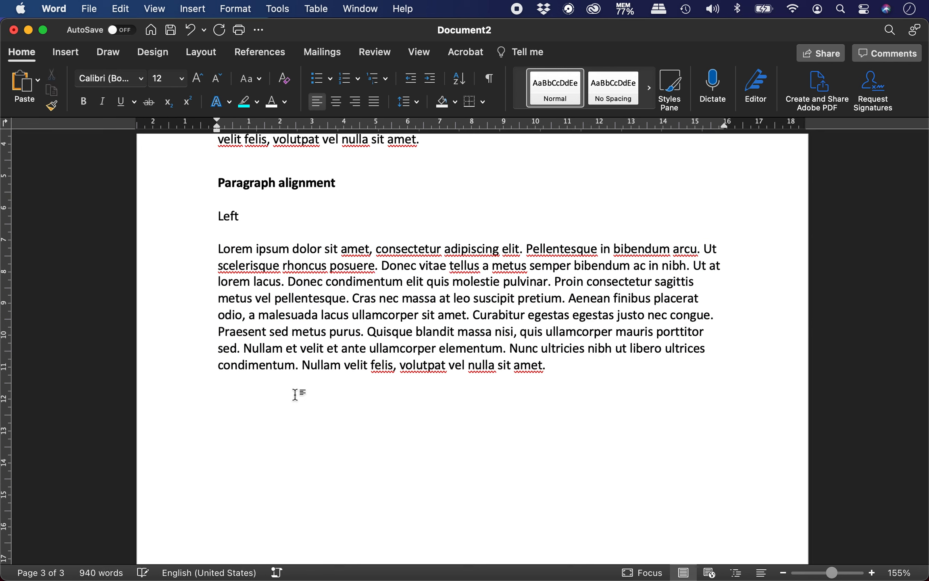
drag(217, 249, 581, 360)
key(super+c)
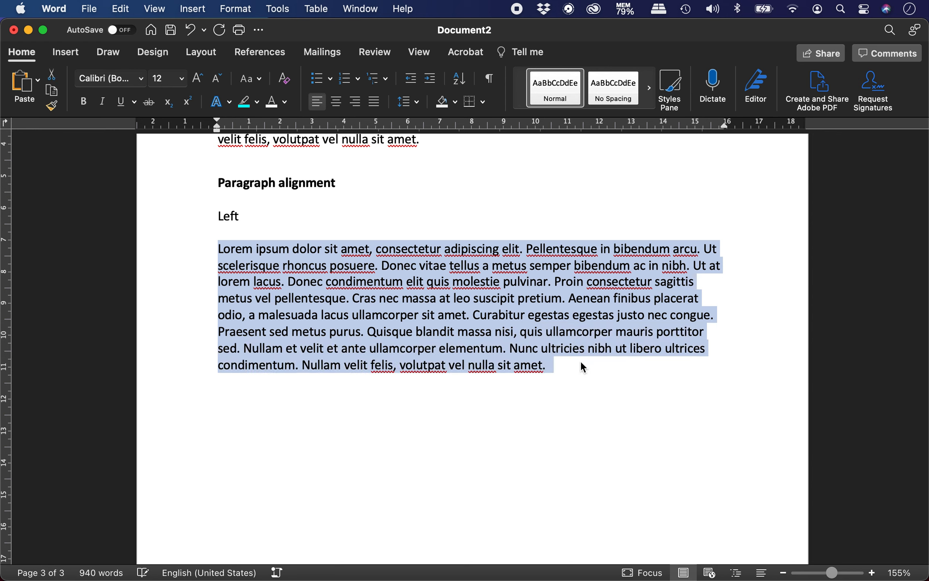
click(285, 399)
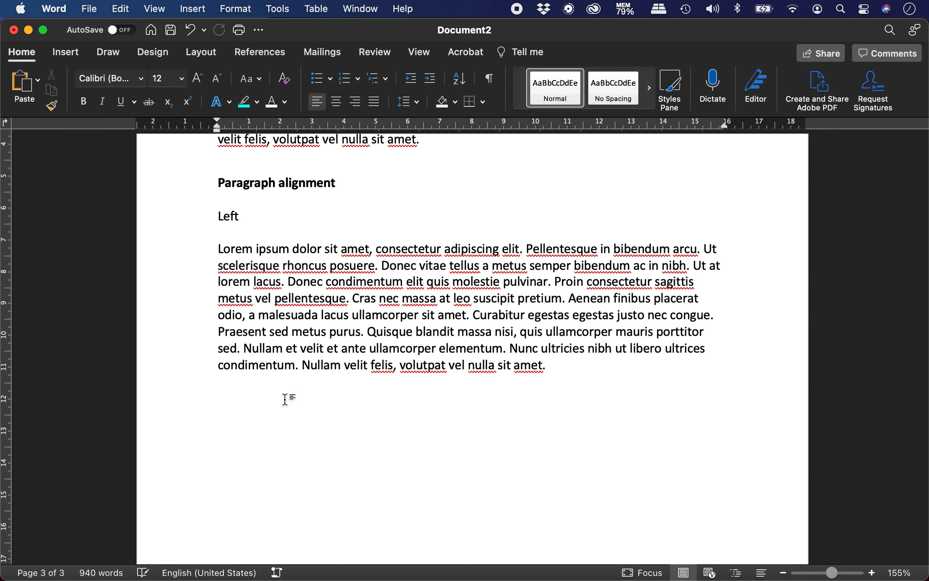
Add a 'Right' label and paste the lorem ipsum paragraph beneath it, right-aligned
text(Right)
key(Return)
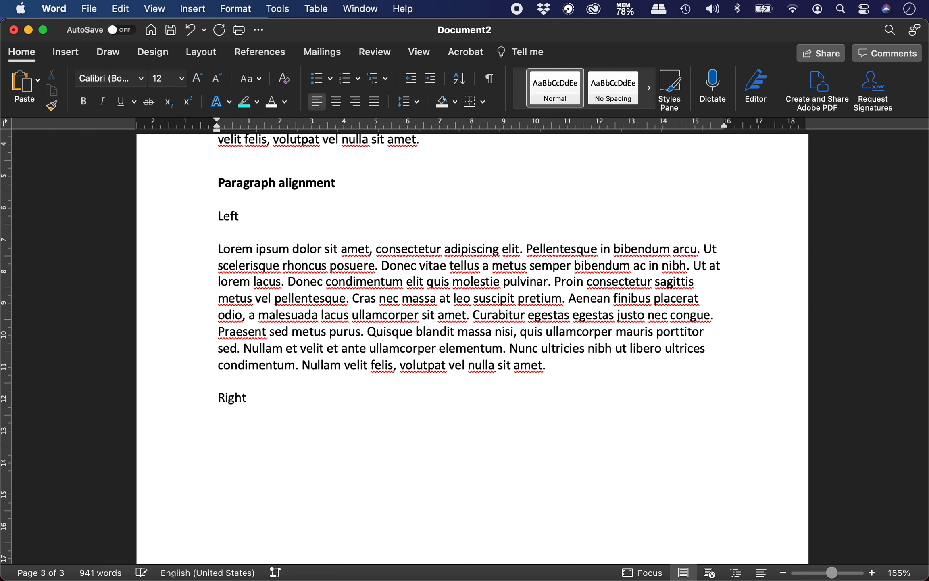
key(super+v)
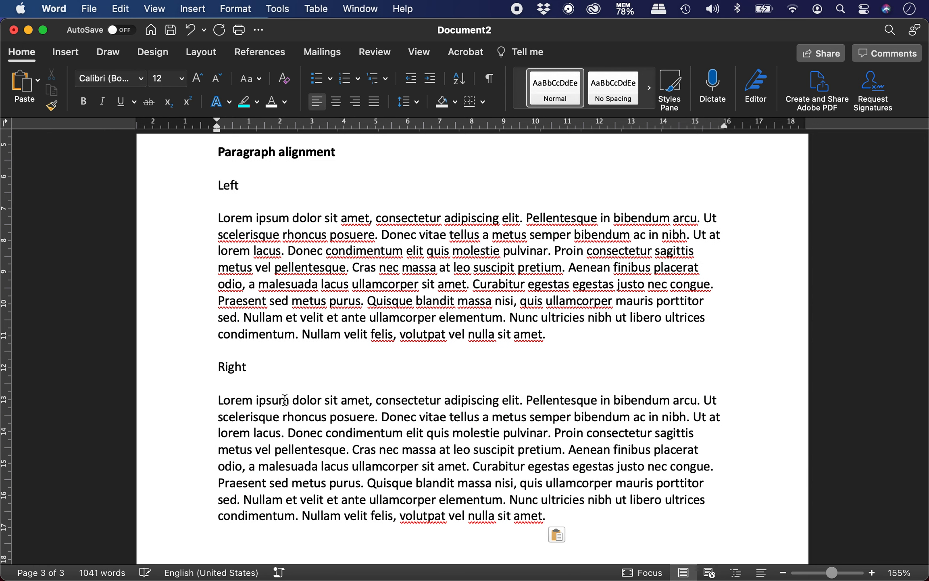
drag(218, 401, 553, 516)
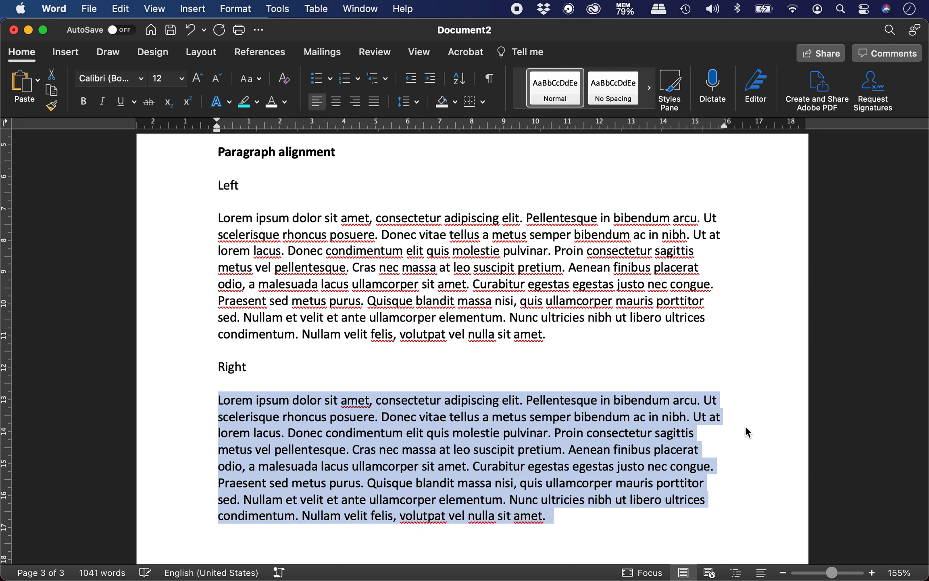
click(355, 103)
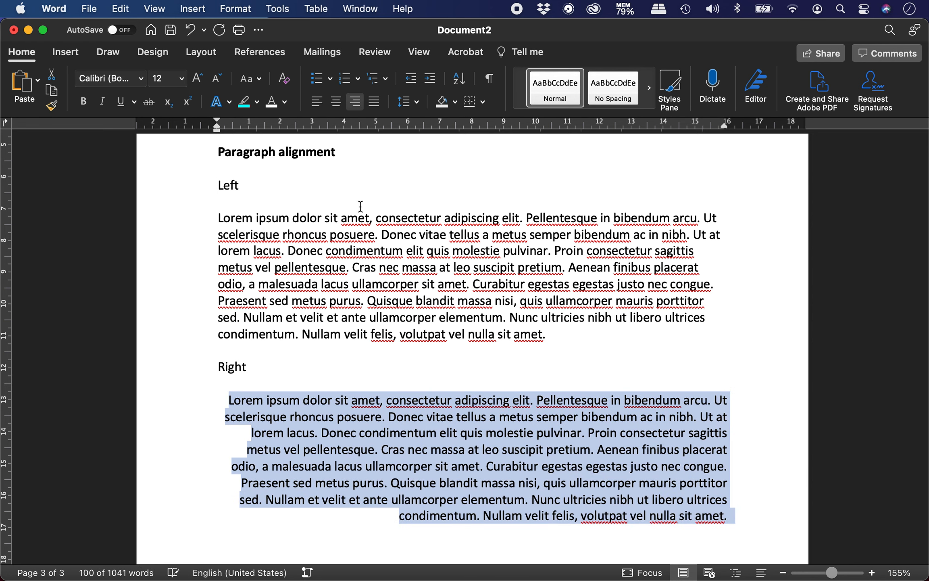
scroll(414, 437, down, 3)
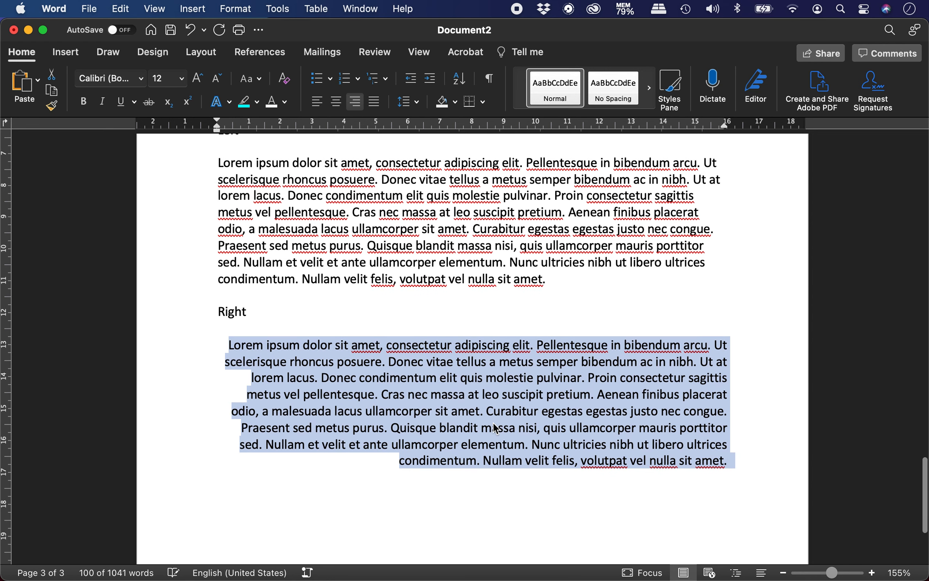
click(473, 477)
Type the 'Center' label and paste the lorem ipsum paragraph below it, centred
text(Cente)
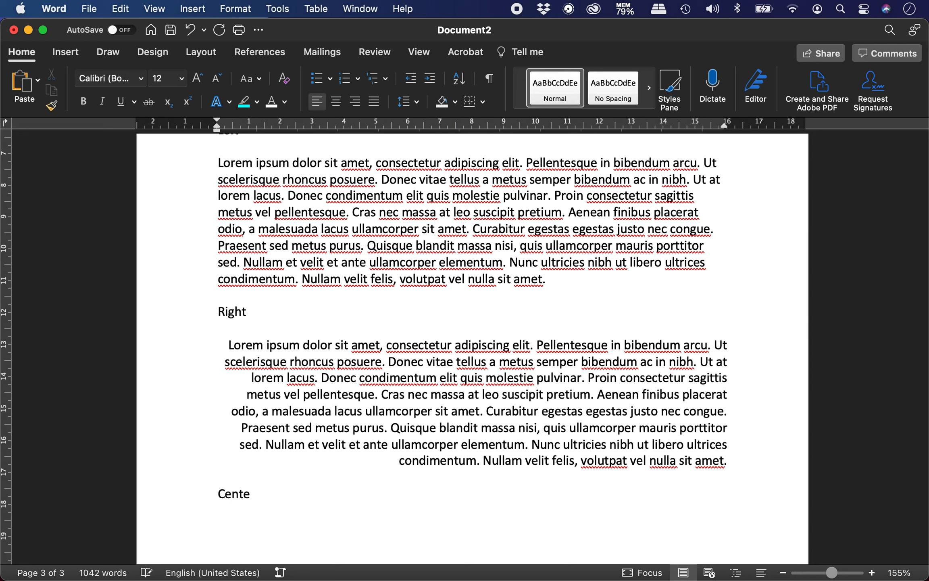
text(r)
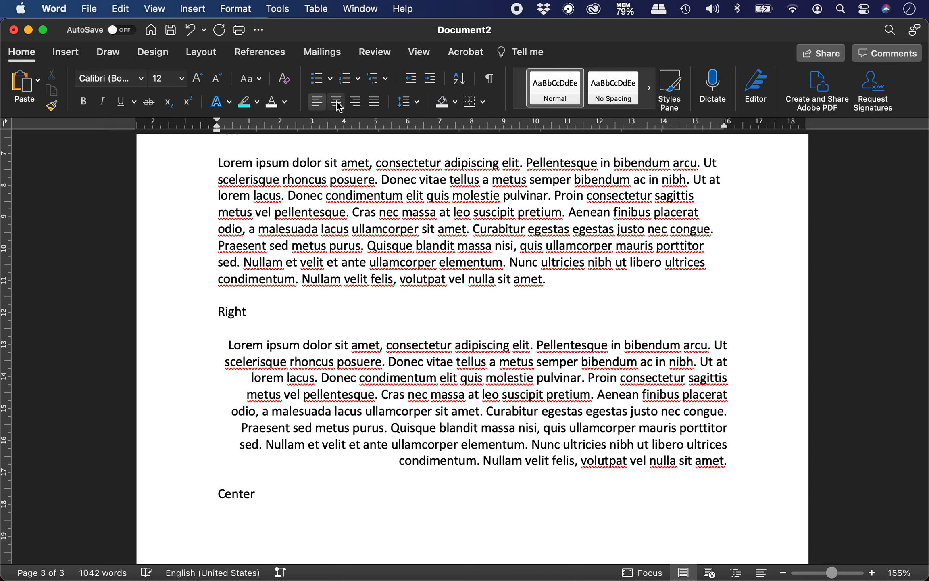
drag(226, 343, 739, 454)
key(super+c)
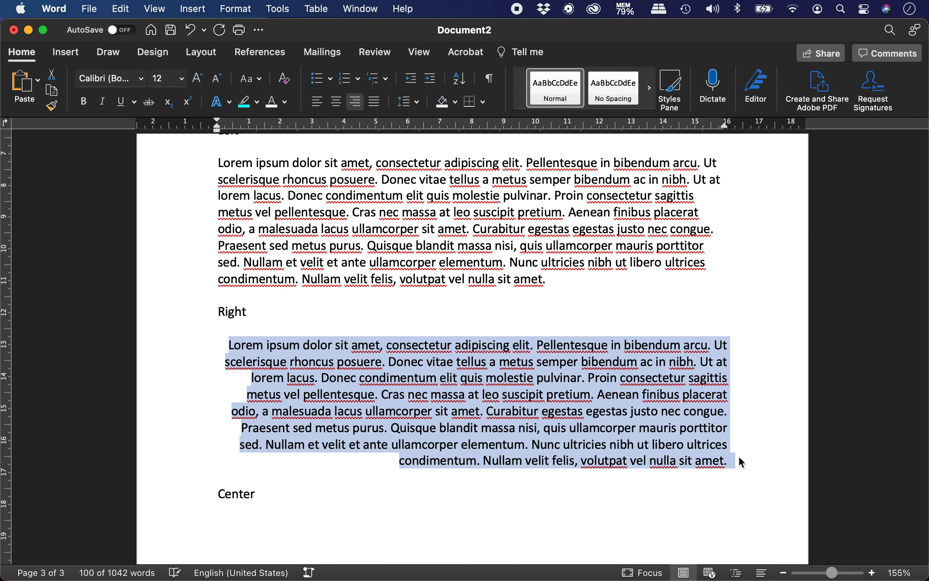
scroll(739, 456, down, 5)
click(468, 380)
key(Return)
key(super+v)
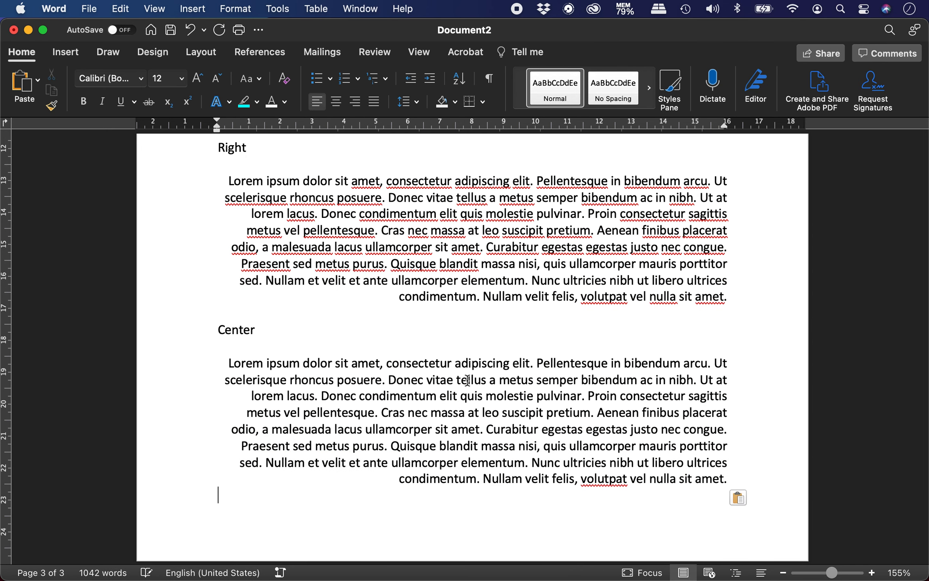
drag(224, 358, 737, 489)
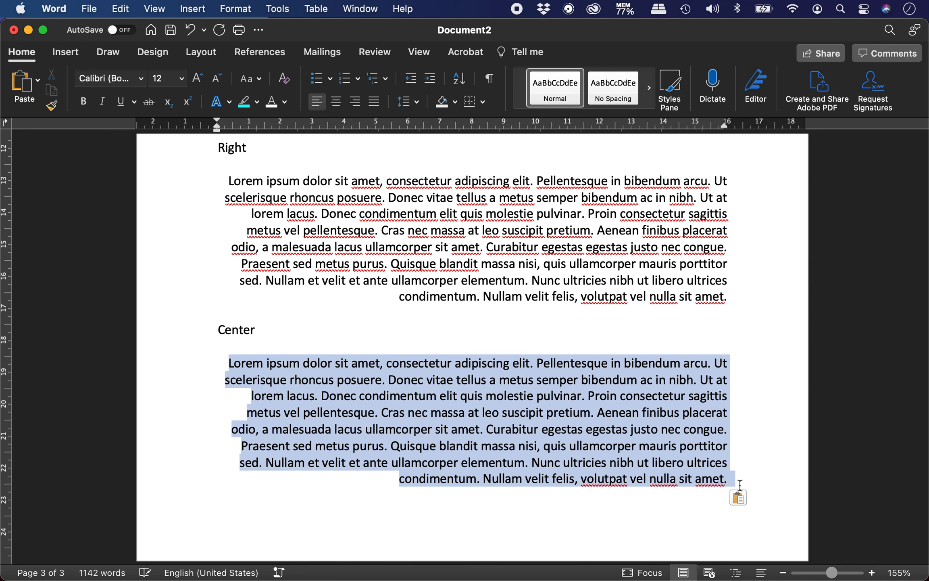
click(339, 103)
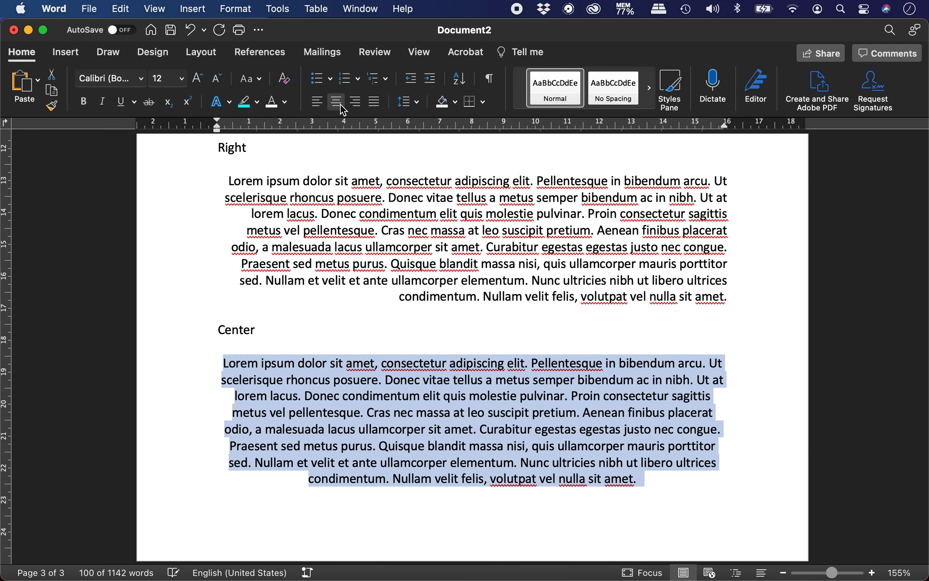
Add an empty line after the centred paragraph and reselect that paragraph
click(273, 510)
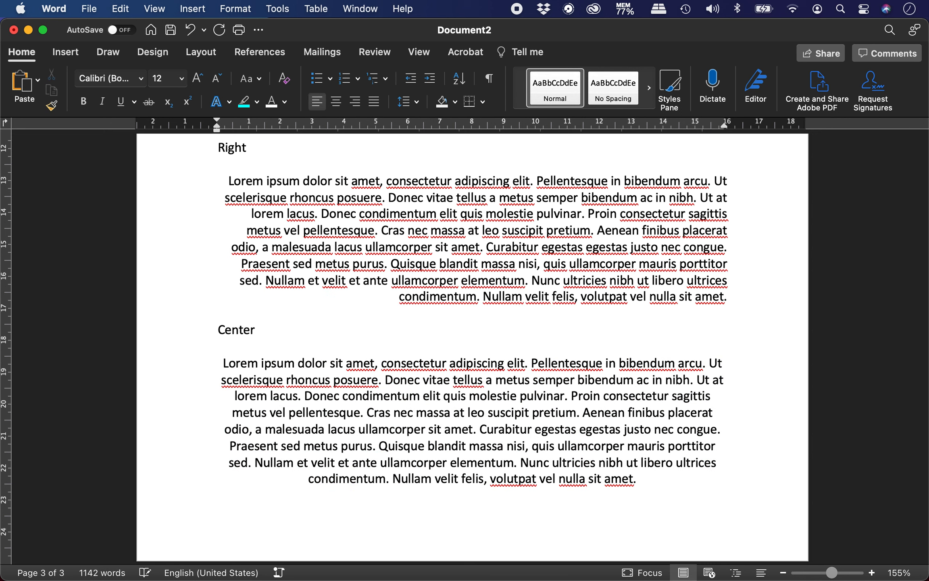
scroll(404, 412, down, 2)
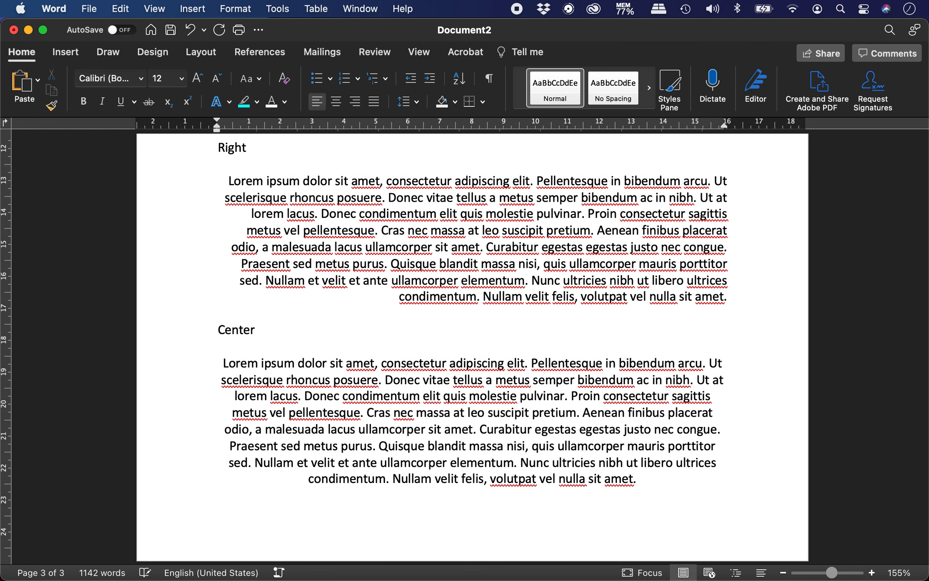
key(Return)
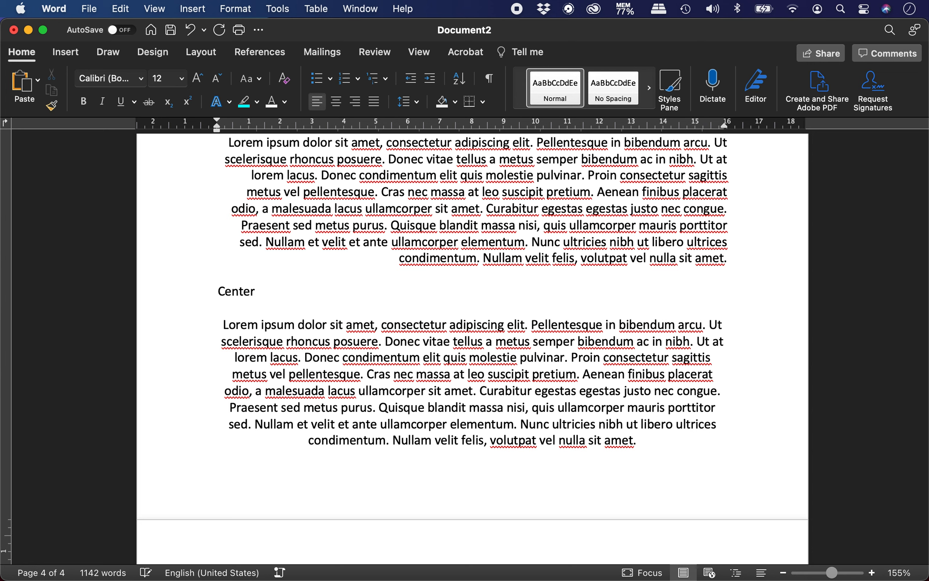
click(222, 326)
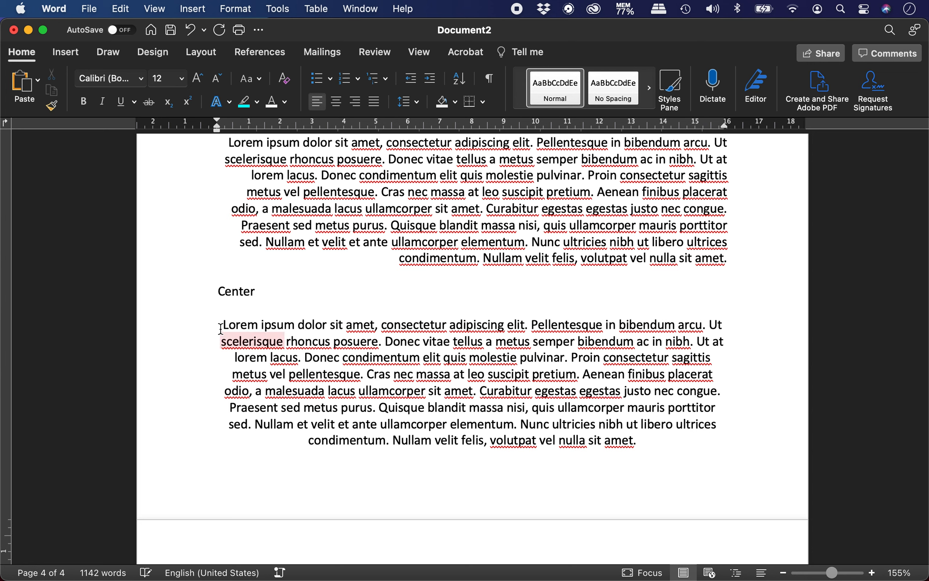
drag(403, 342, 655, 437)
key(super+c)
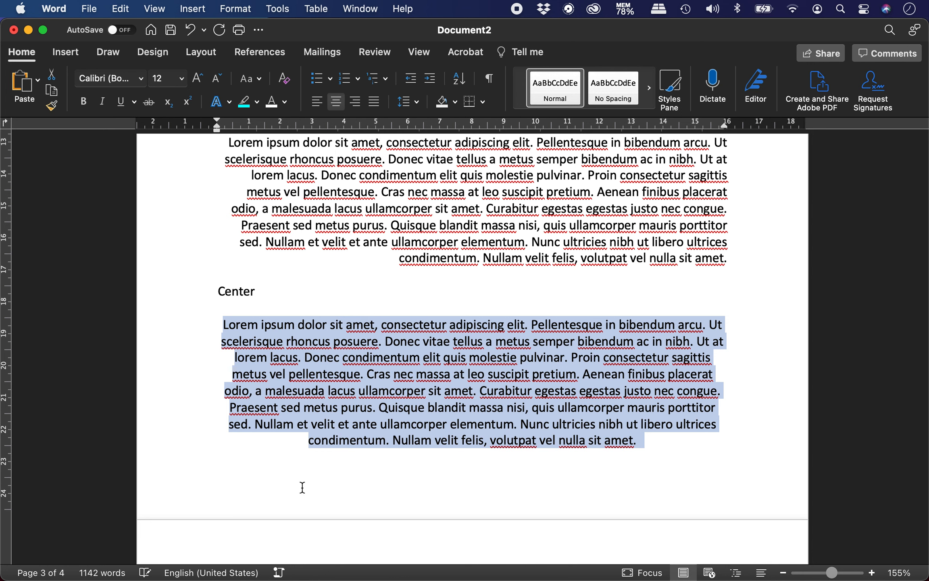
scroll(302, 487, down, 3)
scroll(303, 487, down, 1)
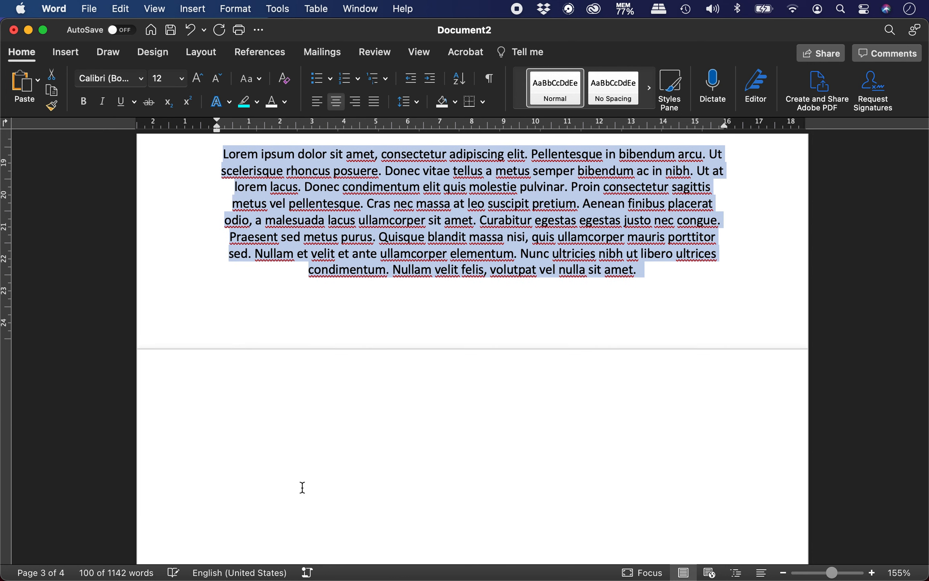
At the top of page 4, type 'Justified' and paste a lorem ipsum paragraph set to Justify
click(277, 416)
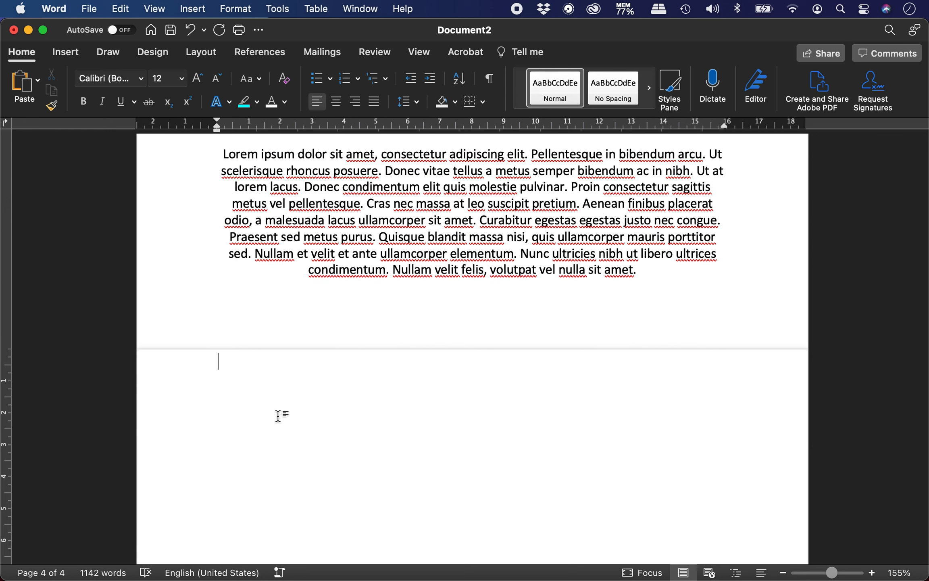
text(Justified)
key(super+v)
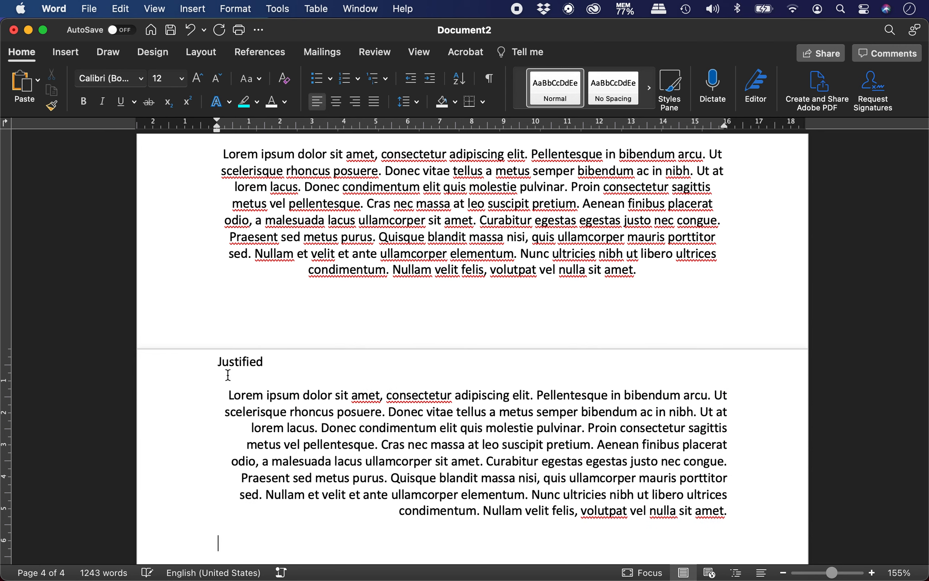
drag(220, 395, 731, 511)
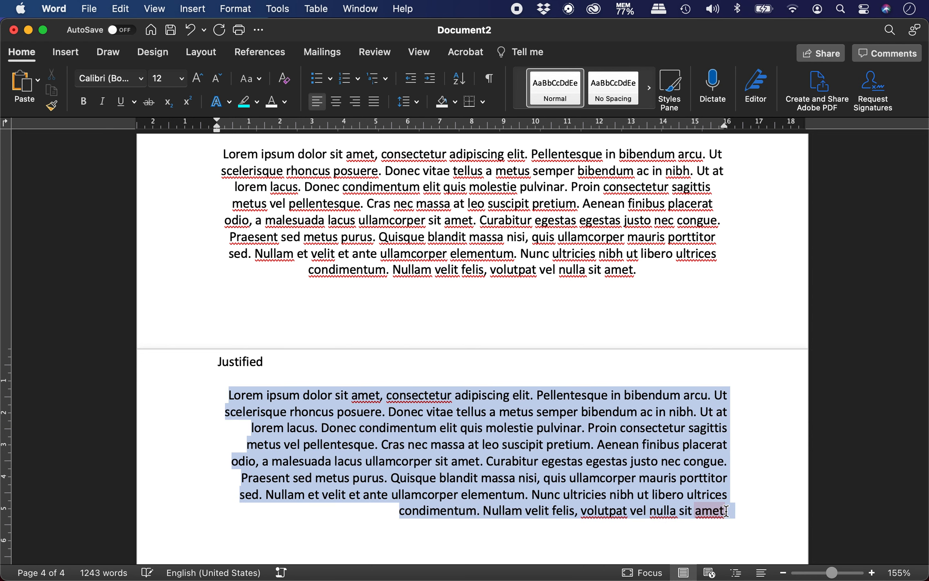
click(374, 101)
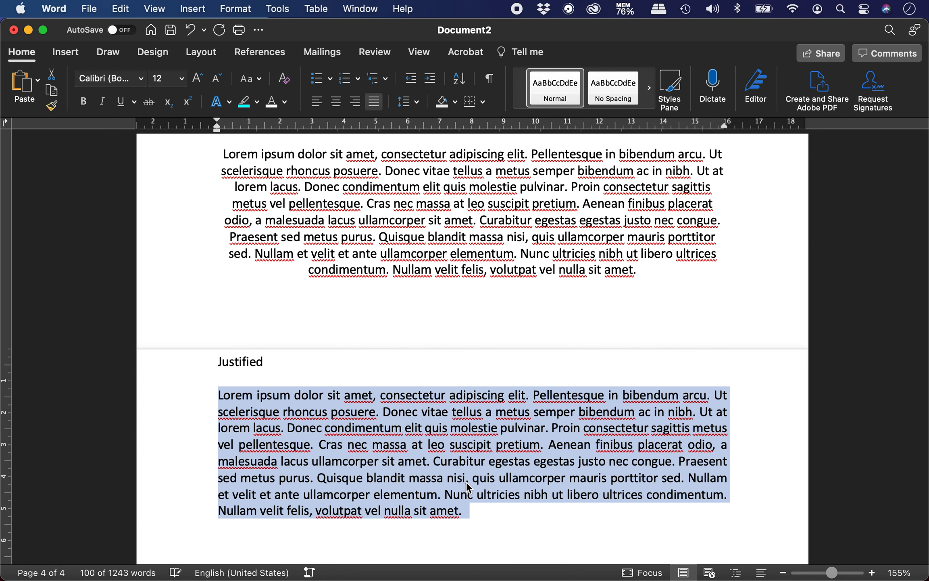
click(510, 508)
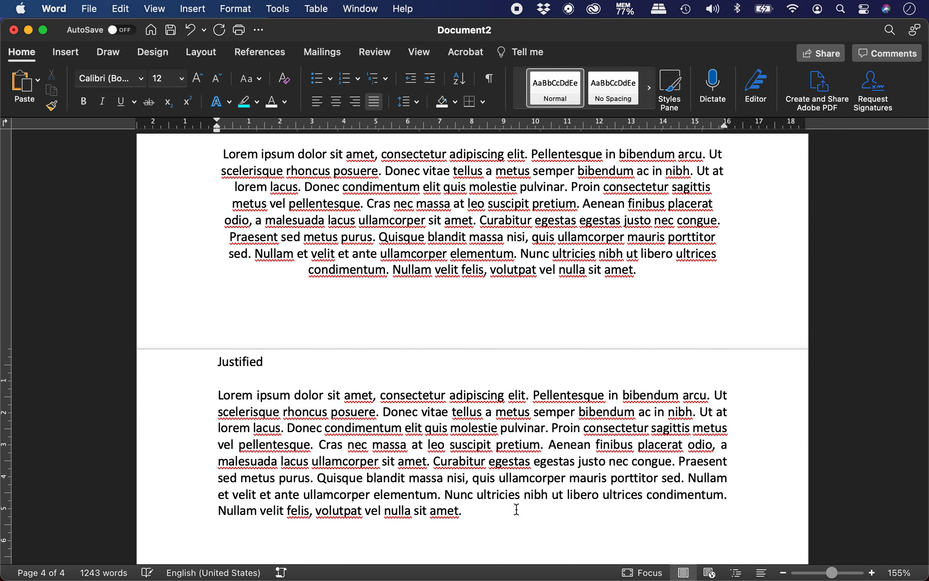
scroll(568, 497, down, 3)
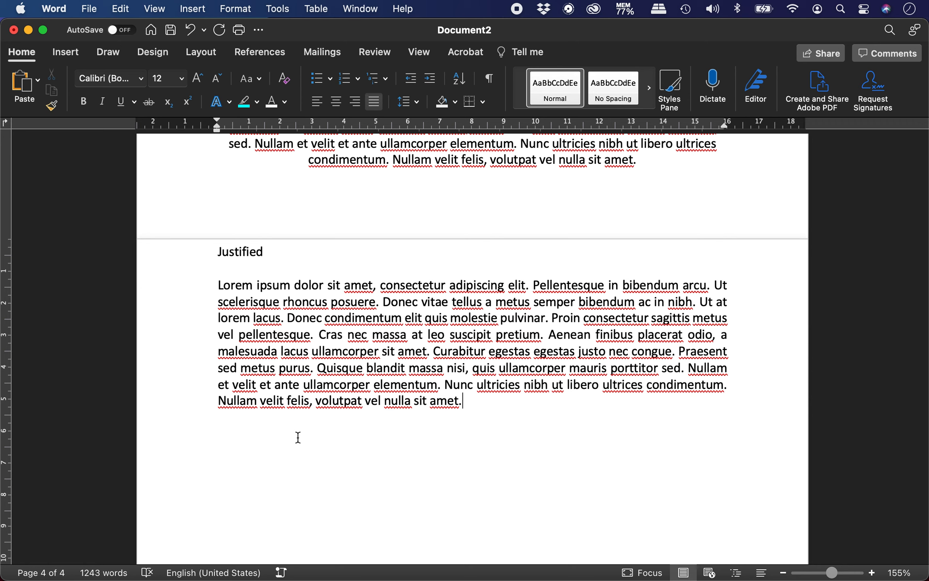
Type the 'Shaded or colored background' heading and paste a copy of the justified paragraph under it
key(Return)
key(super+l)
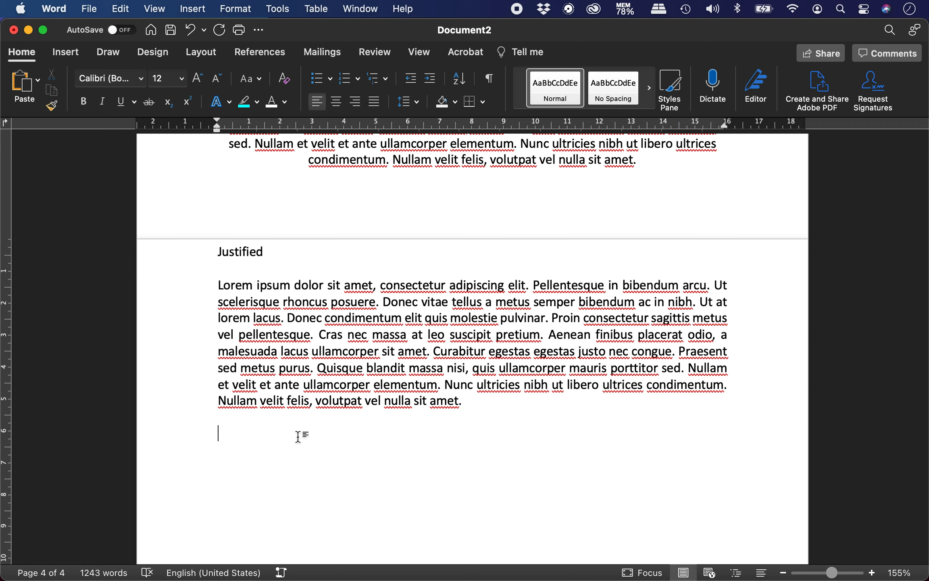
text(Shaded or colored back)
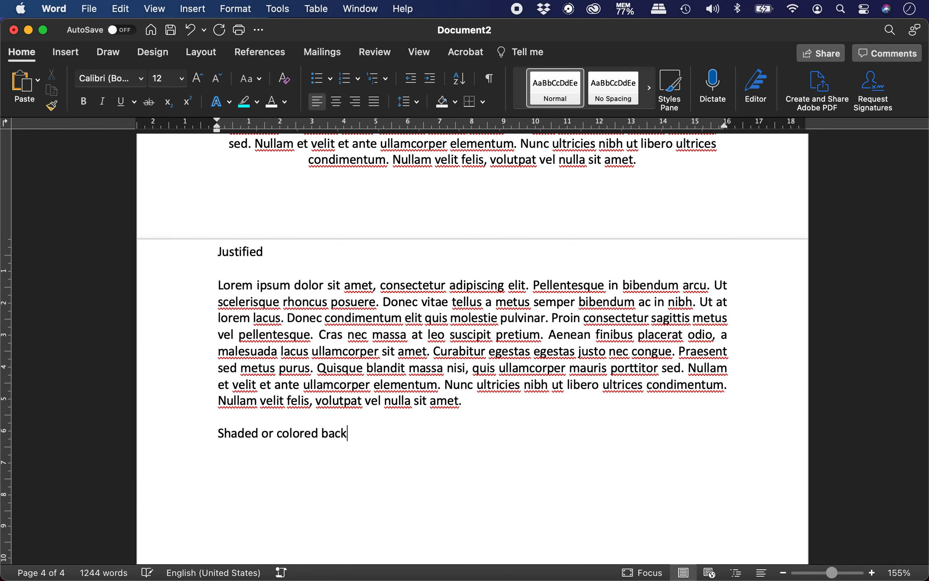
text(ground)
key(Return)
key(Return)
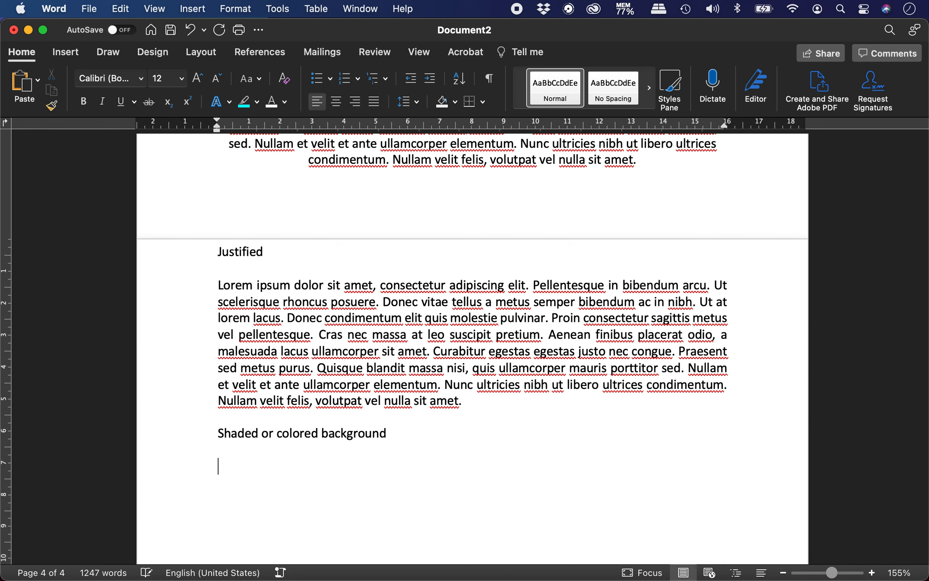
drag(218, 286, 556, 418)
key(super+c)
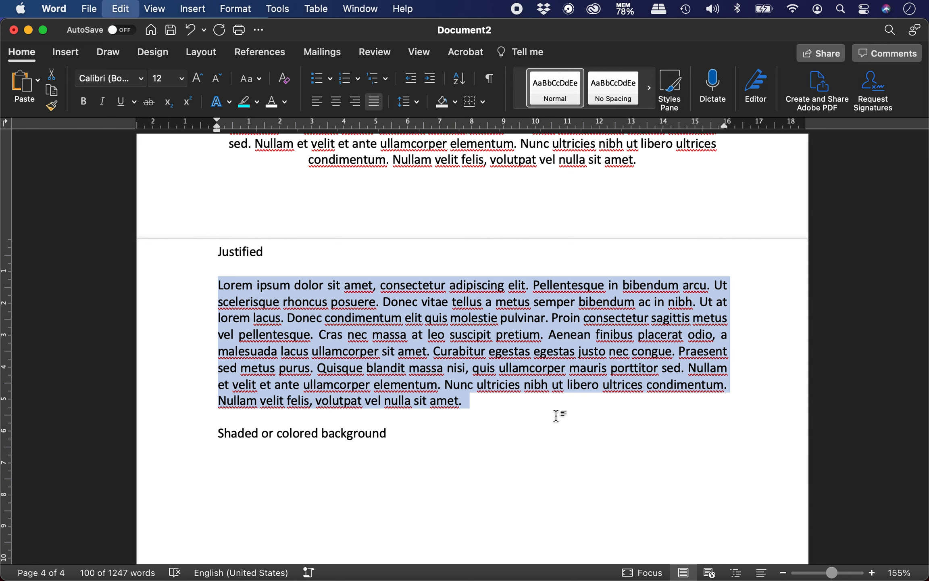
click(366, 473)
key(super+v)
scroll(366, 474, down, 5)
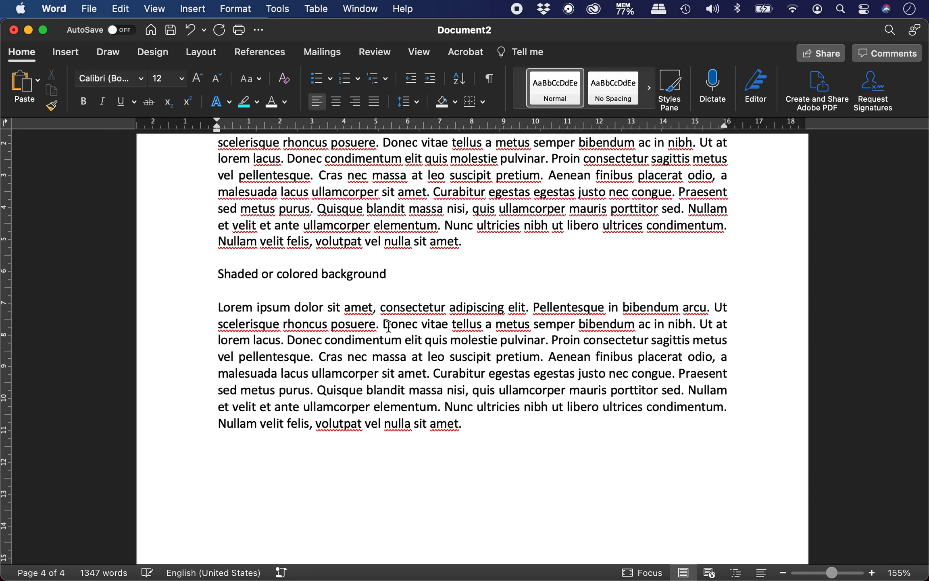
Highlight 'Donec vitae tellus a metus' yellow, 'Donec condimentum elit quis' bright green, and the Curabitur sentence turquoise
drag(383, 324, 532, 325)
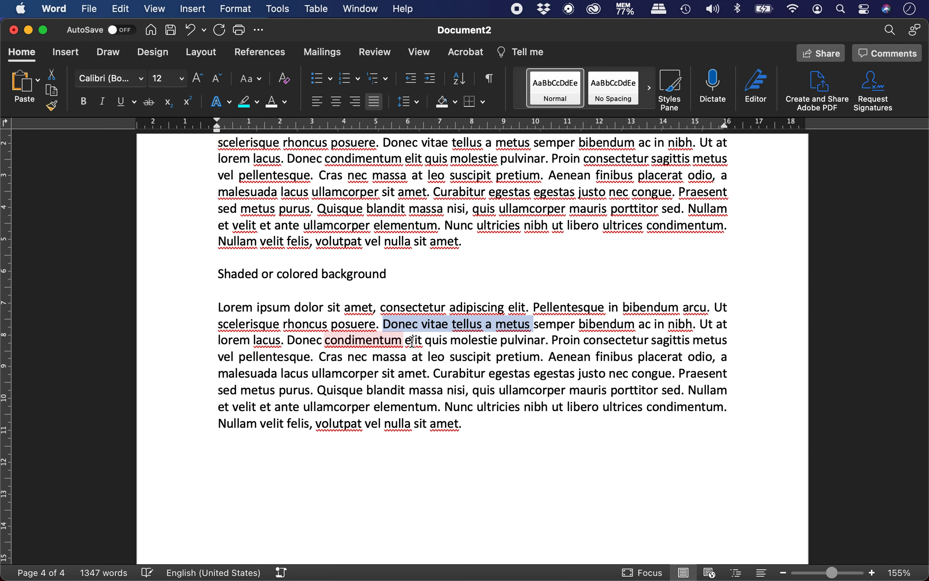
click(256, 101)
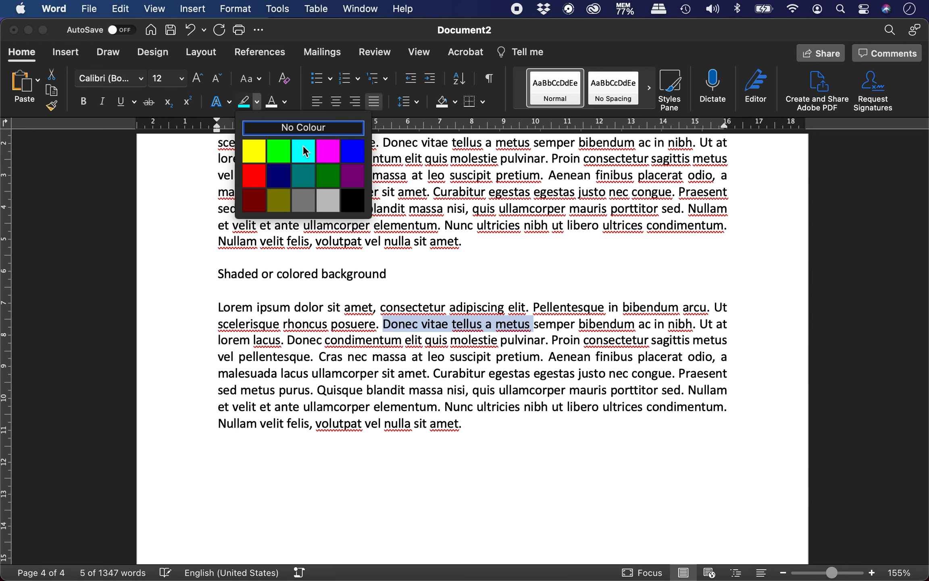
click(253, 152)
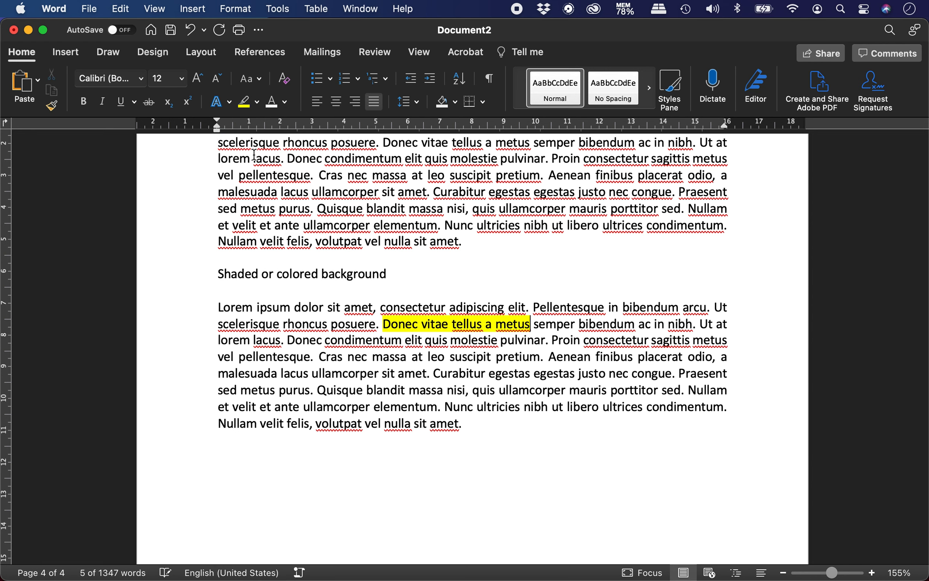
drag(288, 338, 439, 340)
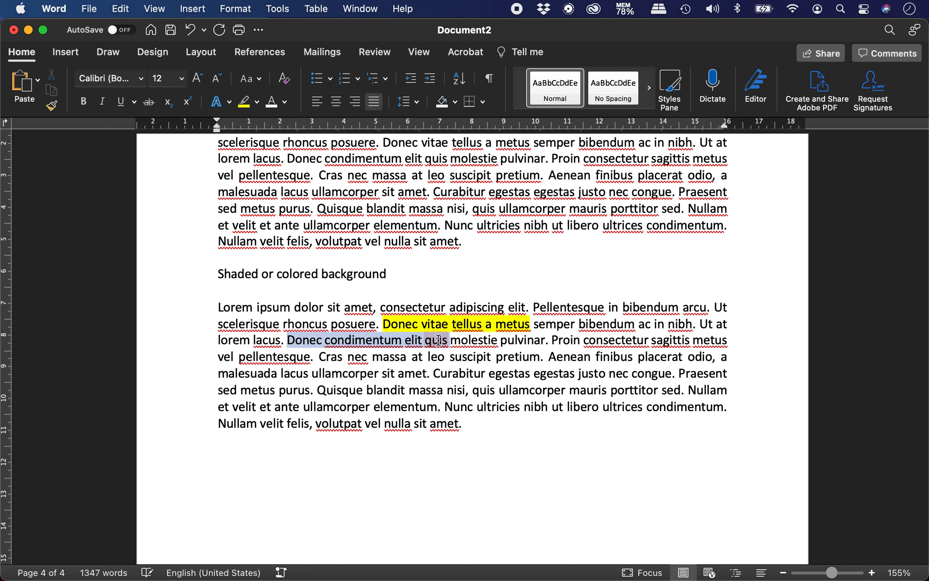
click(257, 101)
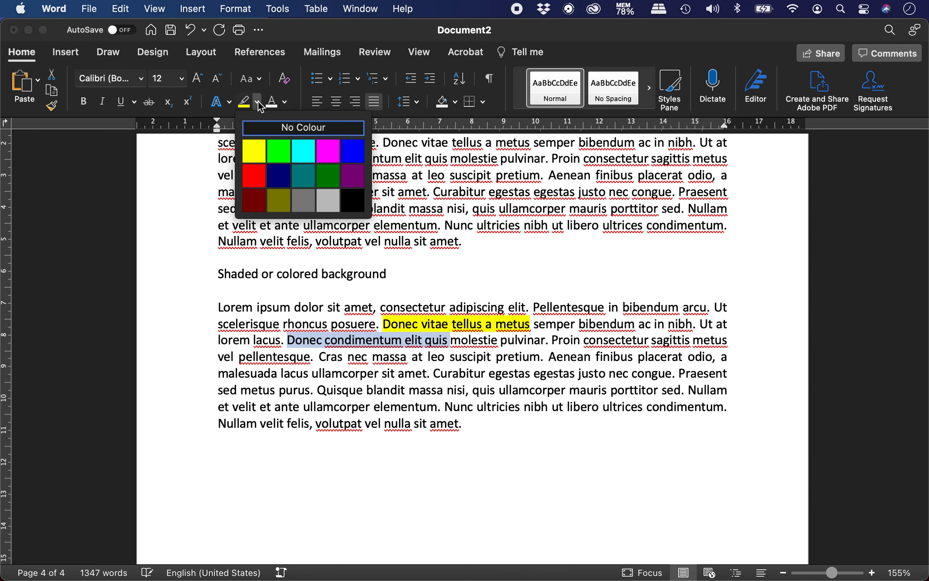
click(281, 151)
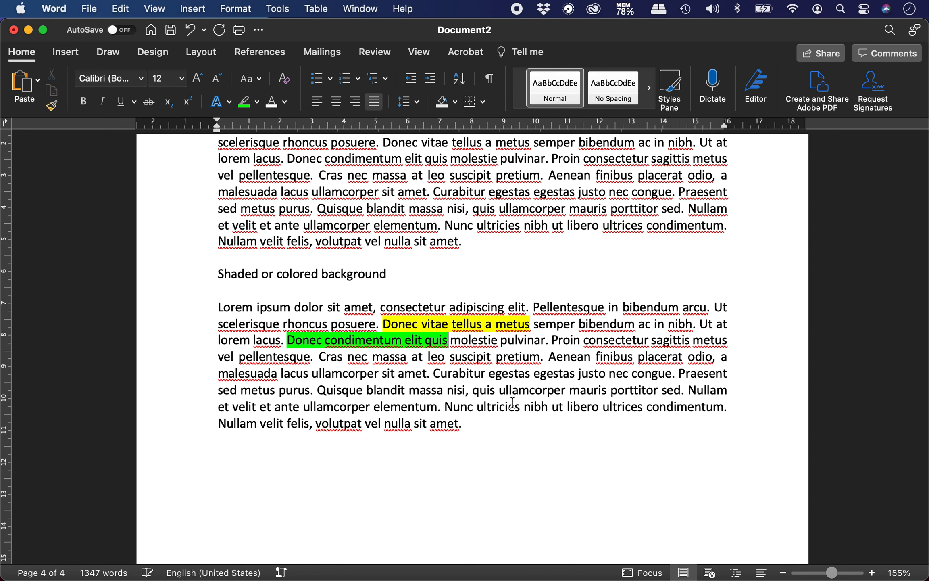
drag(434, 373, 678, 373)
click(257, 101)
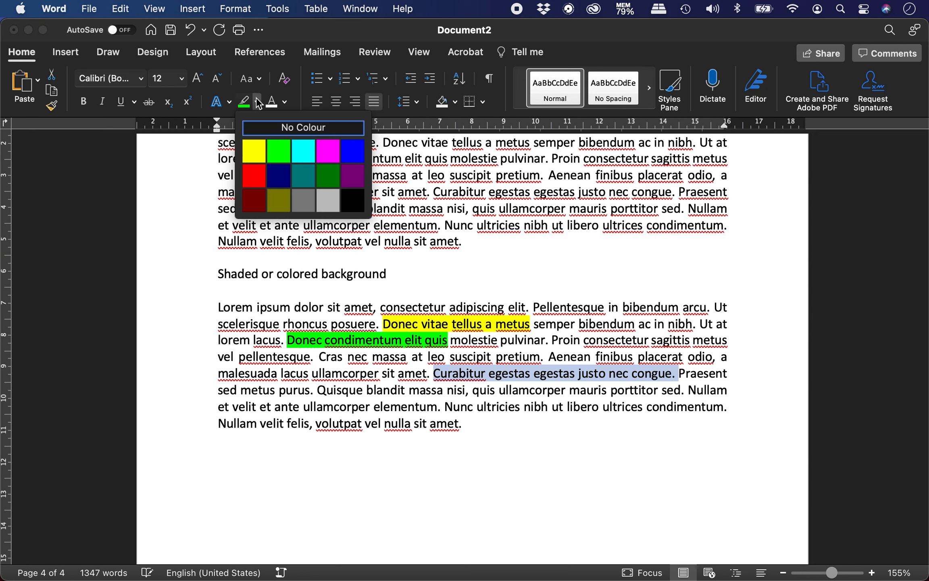
click(305, 147)
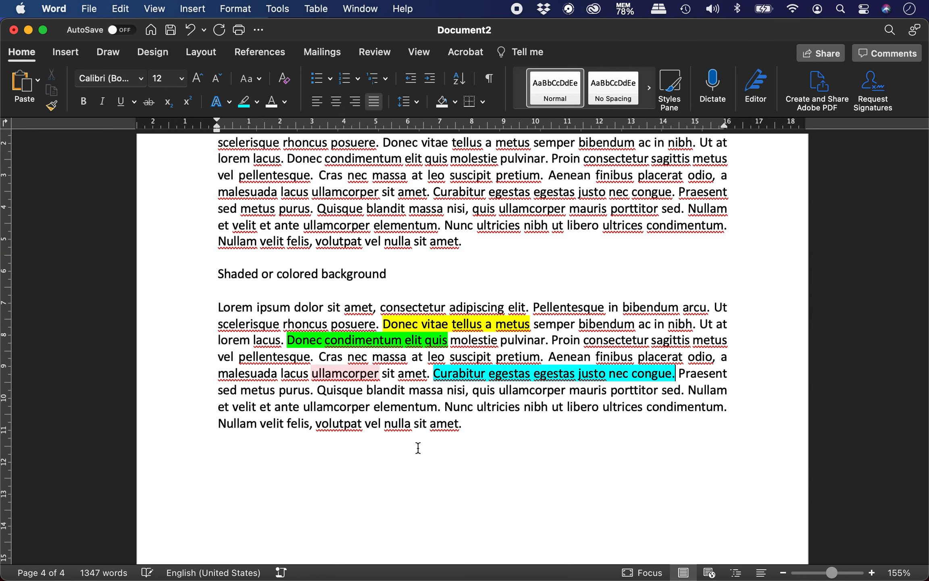
click(256, 103)
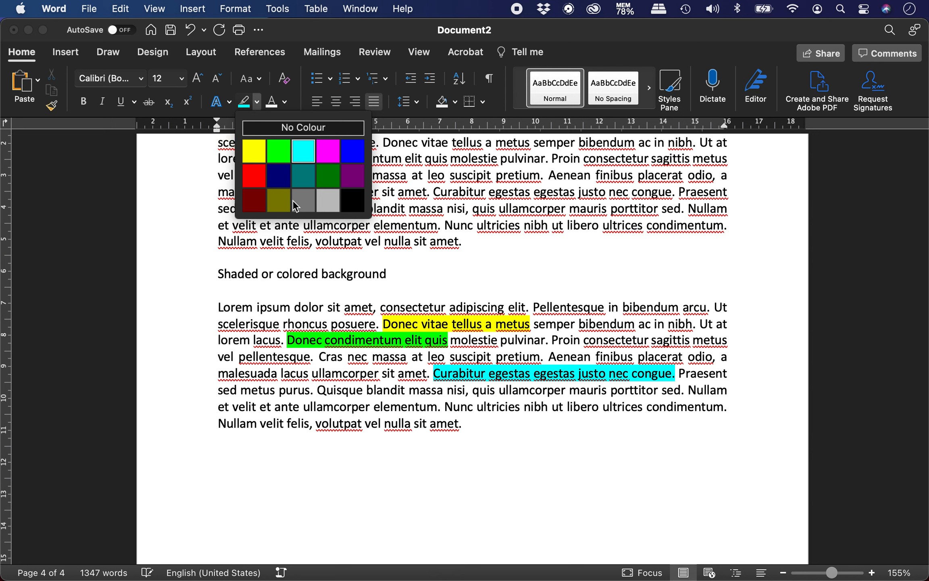
click(463, 443)
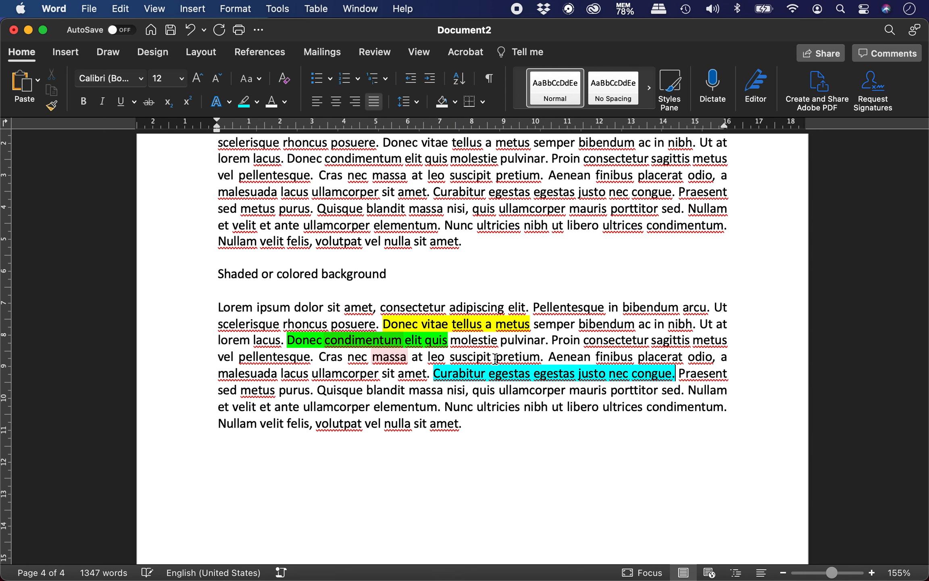
Set 'congue.' to No Colour highlight so the turquoise ends after 'justo nec'
drag(633, 372, 674, 373)
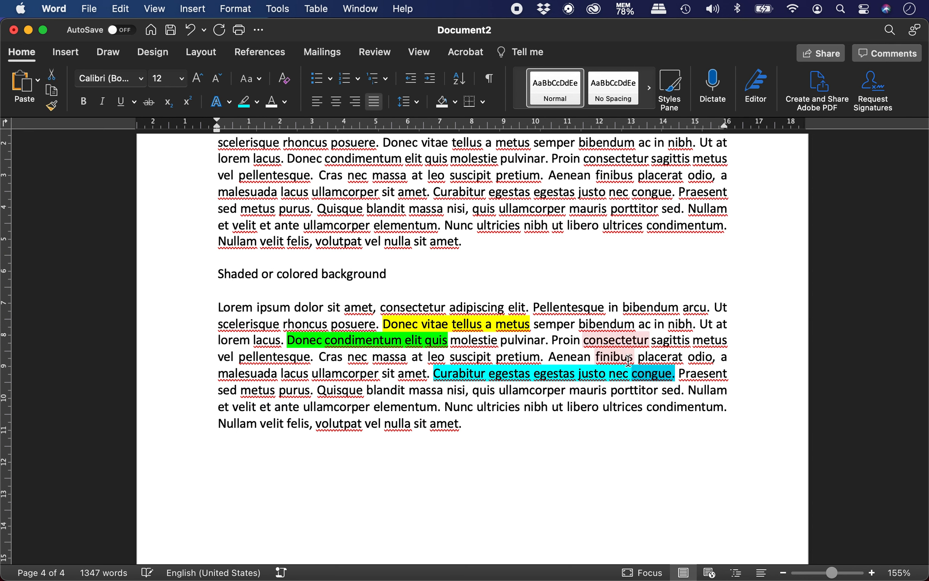
click(651, 376)
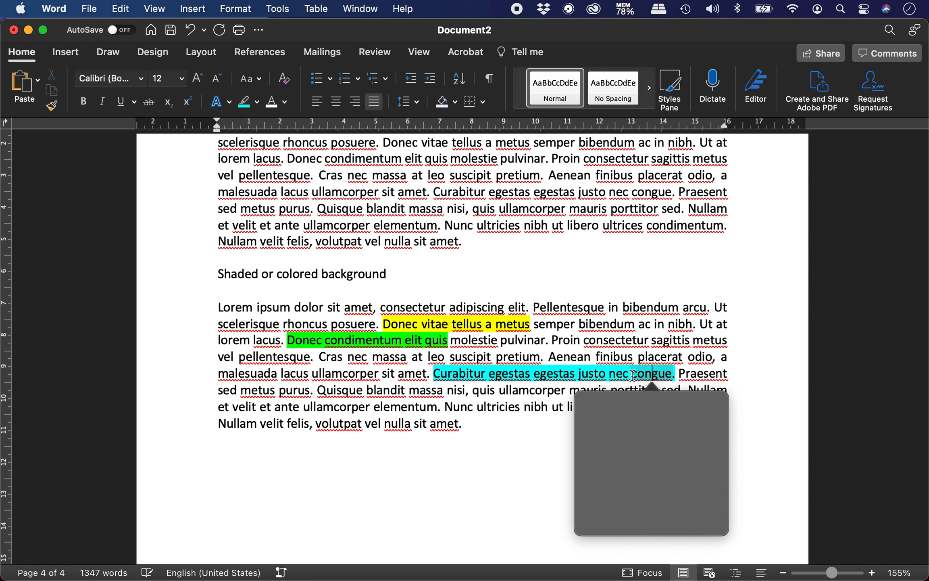
click(631, 375)
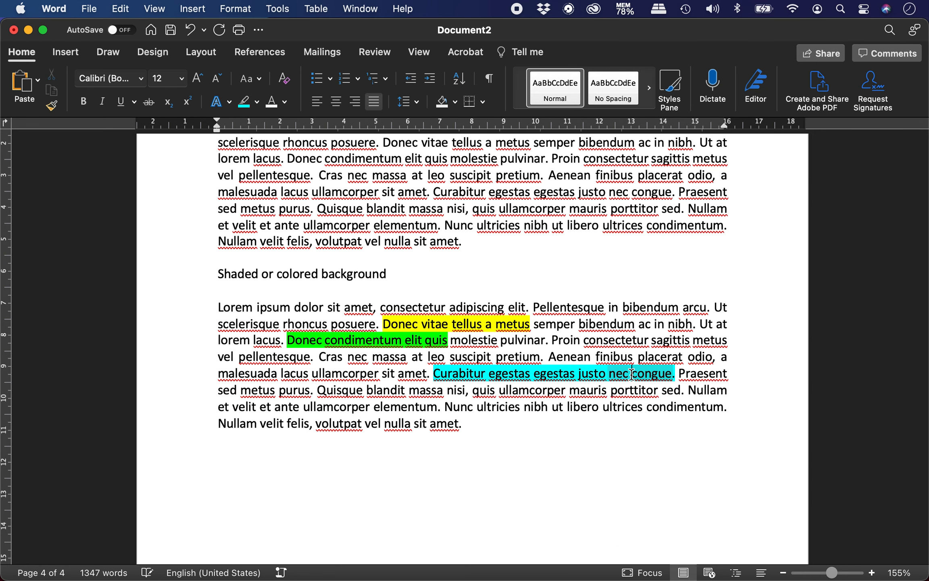
mouse_move(664, 372)
mouse_down()
mouse_move(633, 372)
mouse_move(692, 373)
mouse_move(676, 372)
mouse_up()
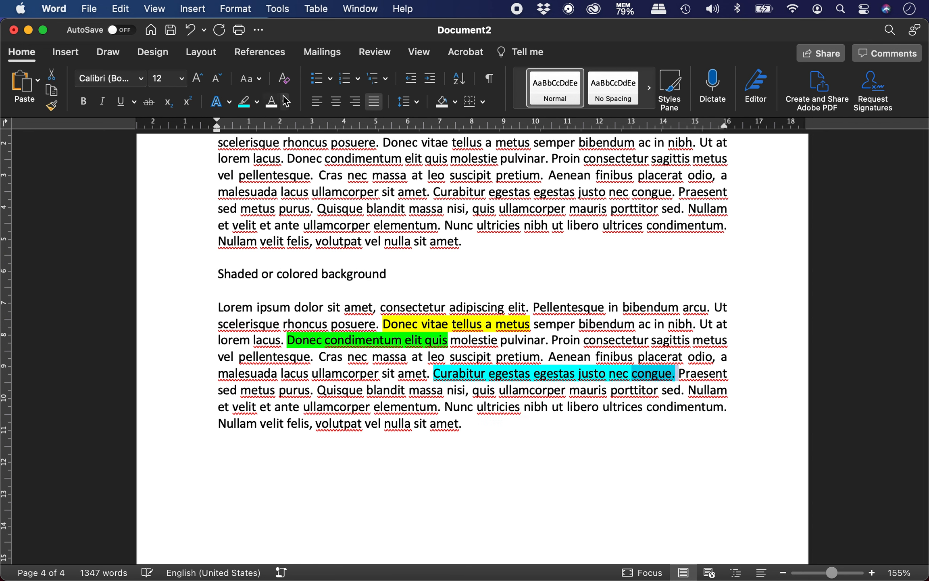
click(257, 102)
click(286, 131)
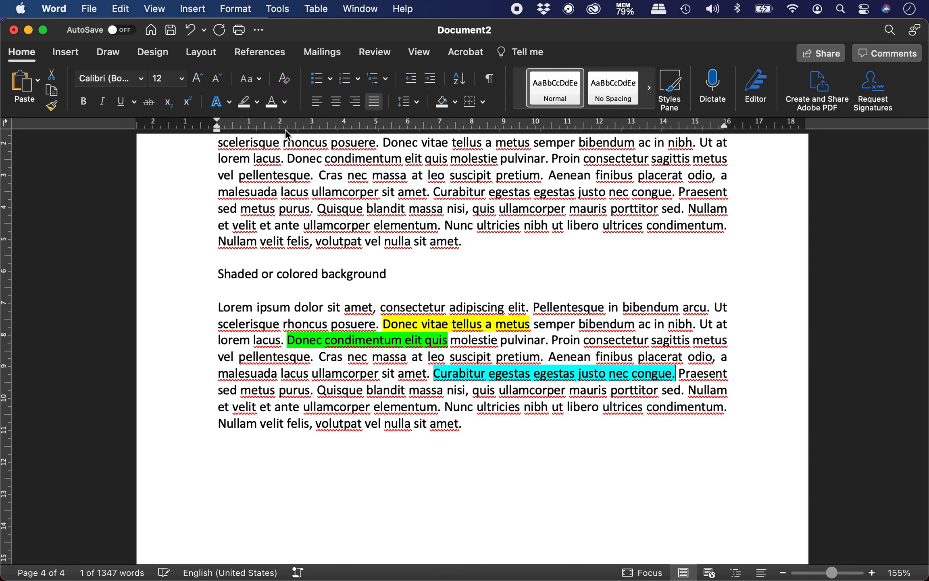
click(672, 380)
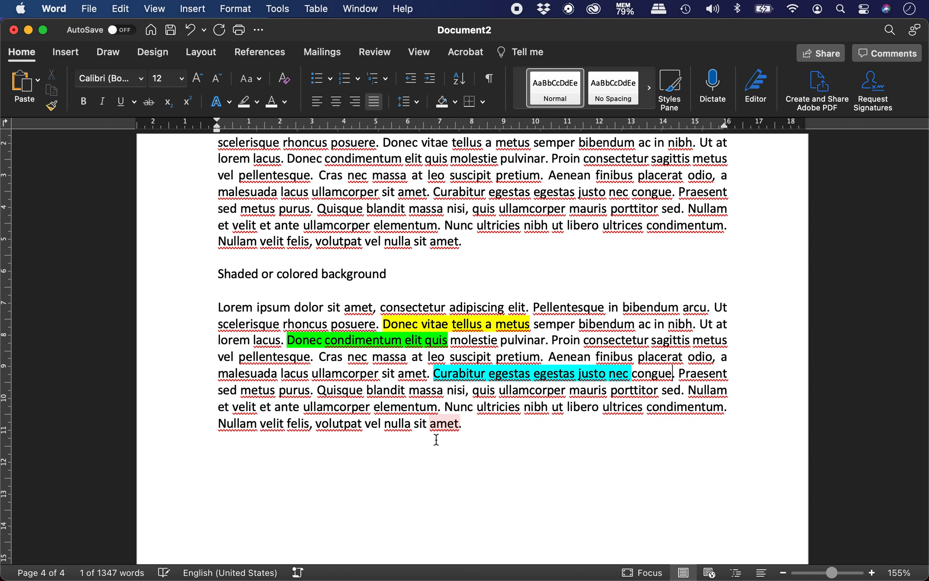
click(425, 456)
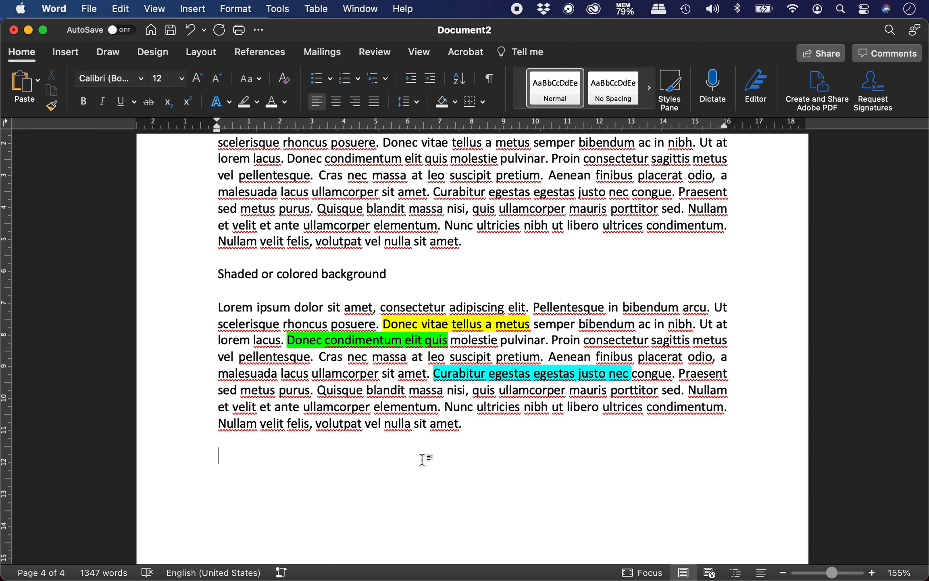